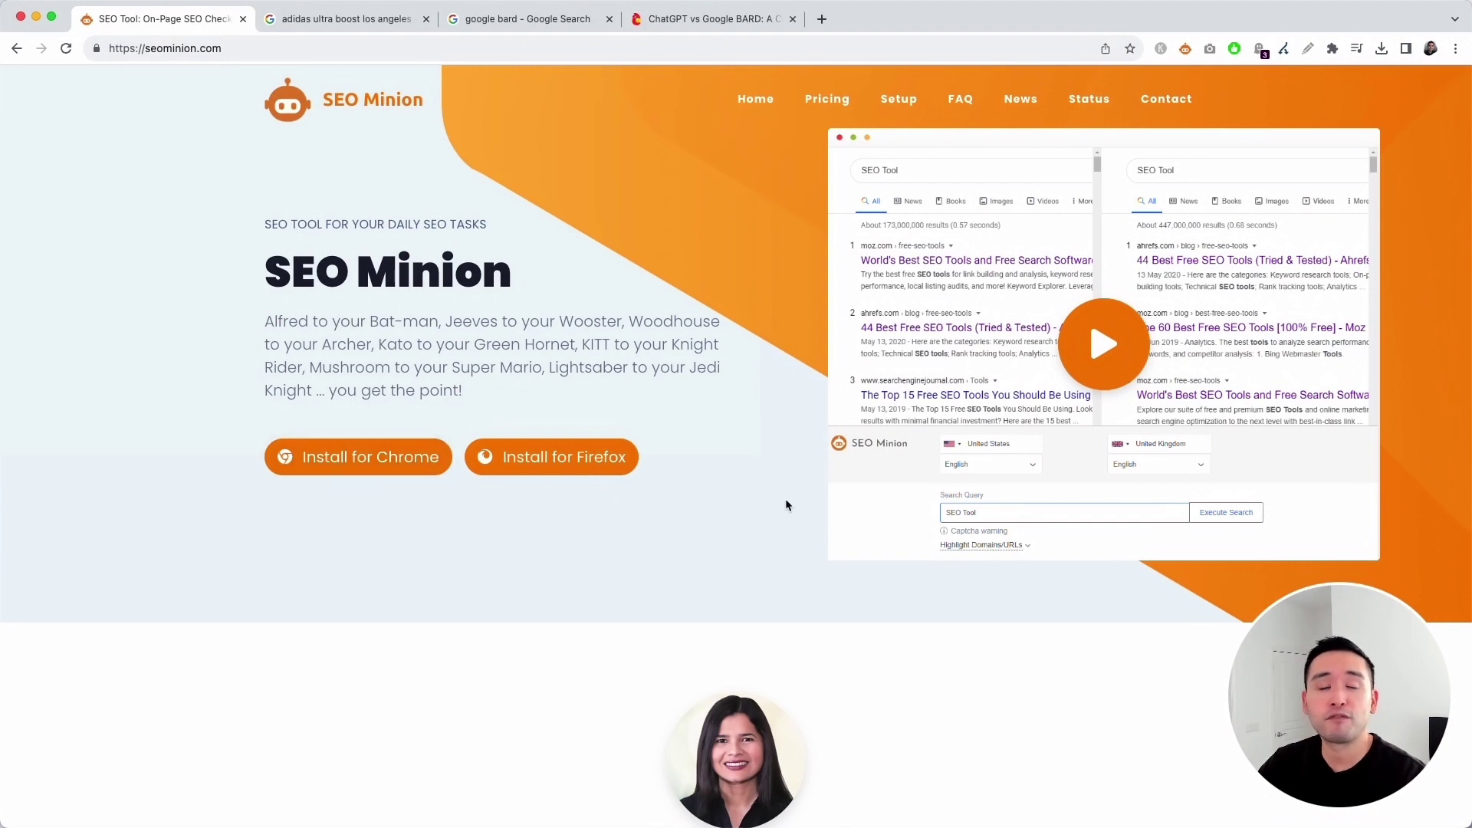
Scroll through the current search results and the SEO Minion panel
scroll(765, 476, down, 3)
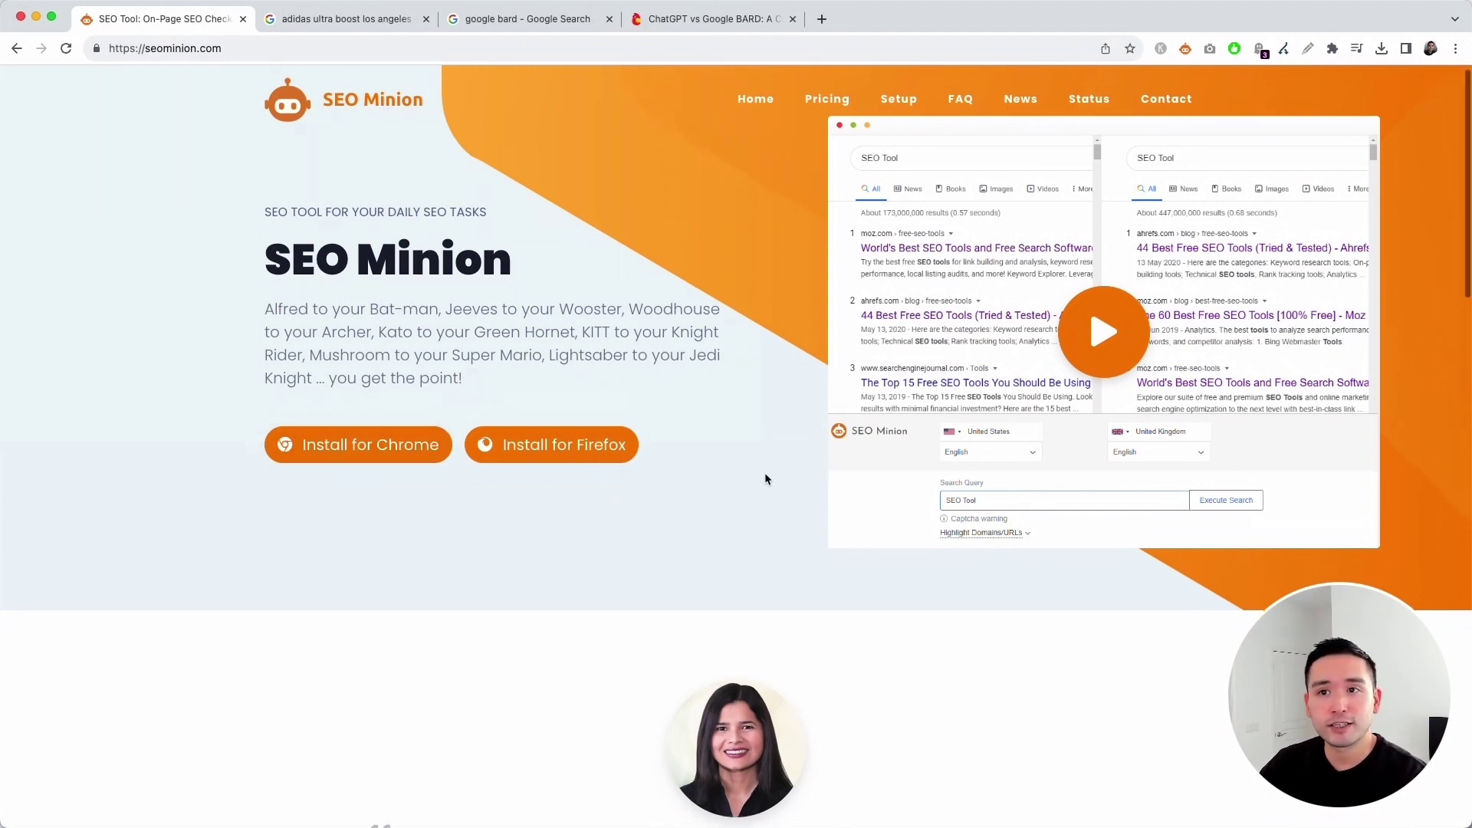
scroll(765, 479, down, 10)
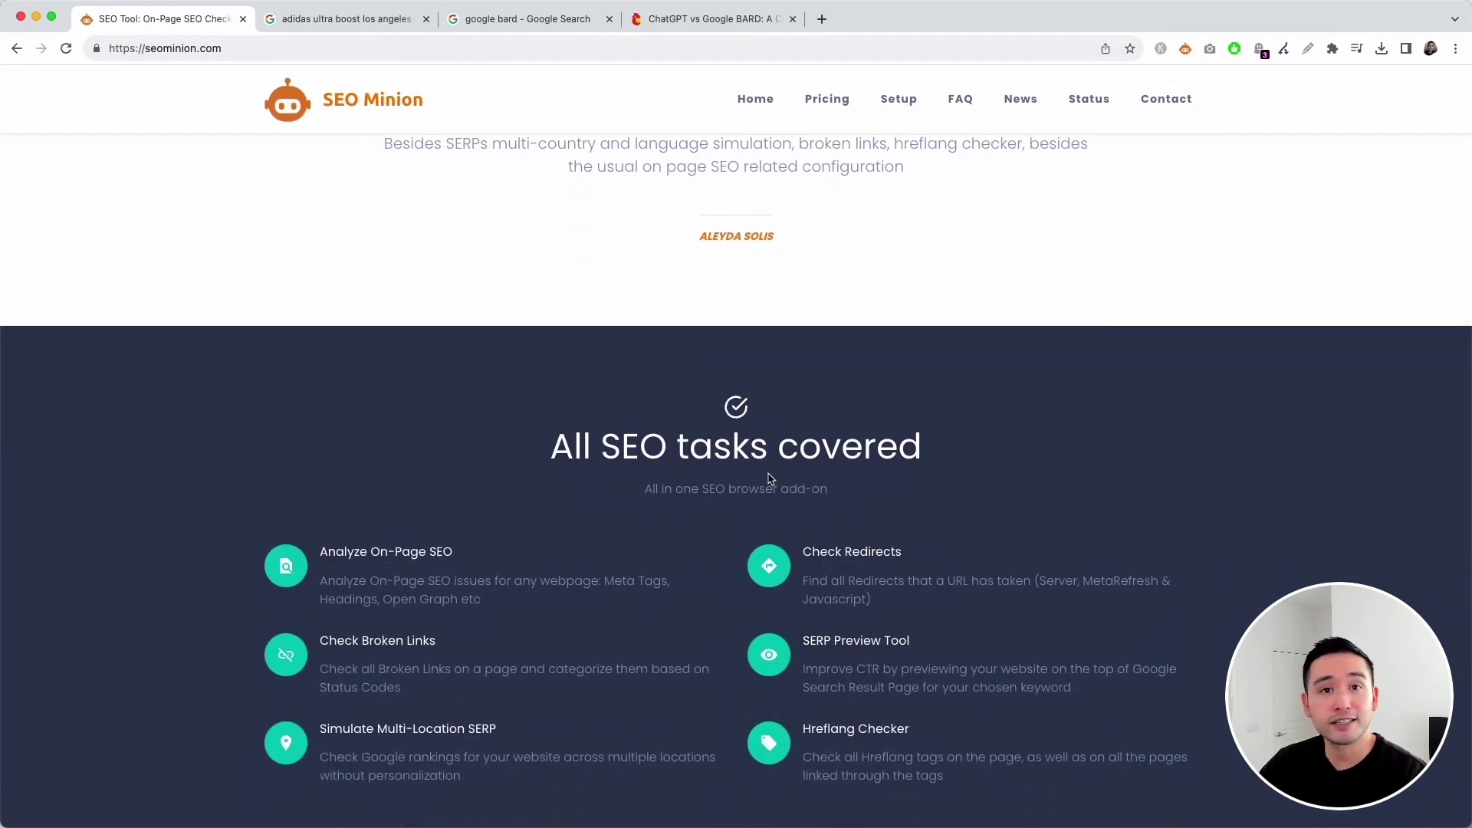
scroll(782, 473, down, 1)
scroll(817, 463, down, 2)
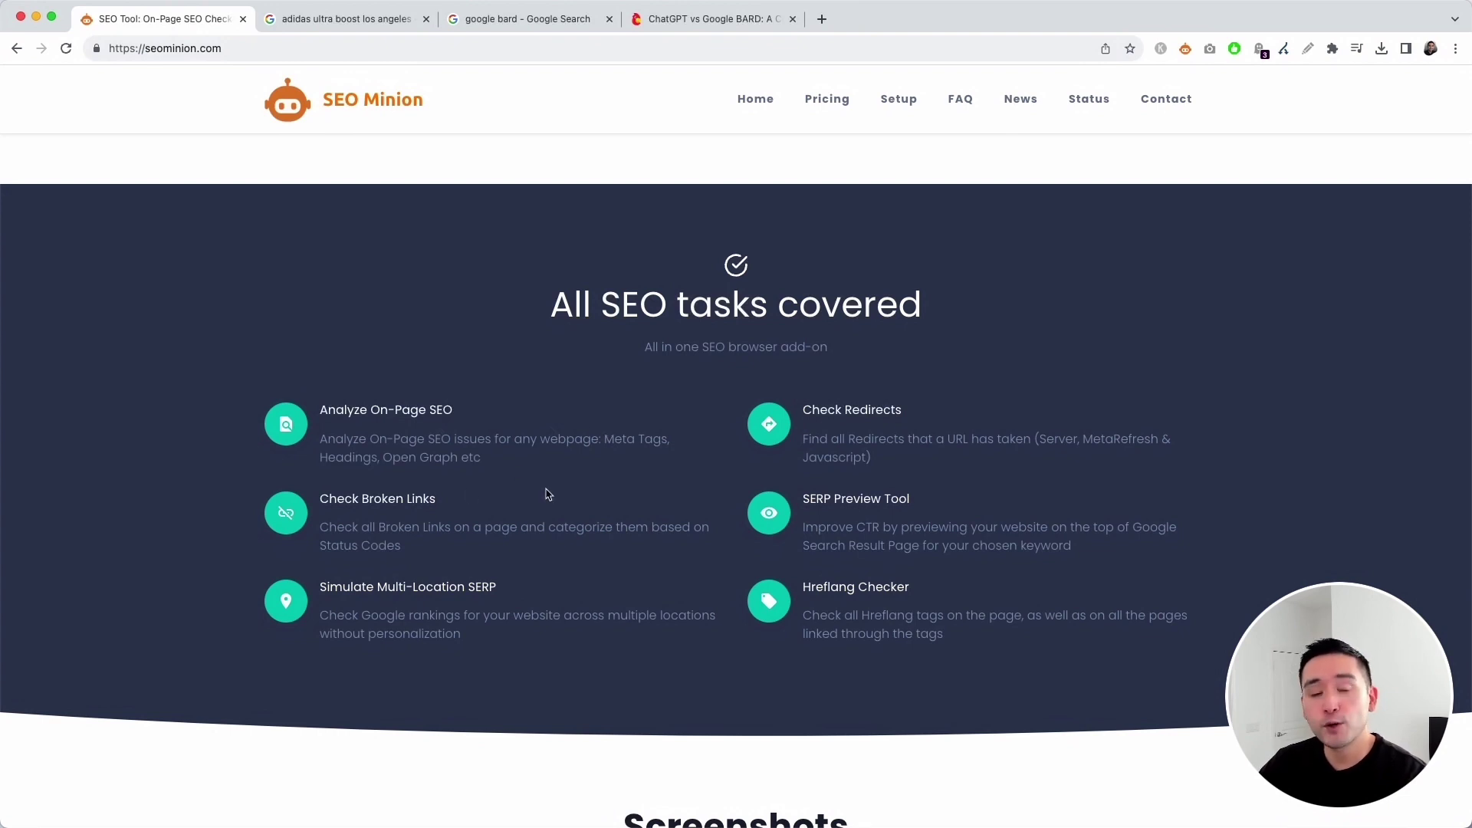
scroll(548, 495, down, 1)
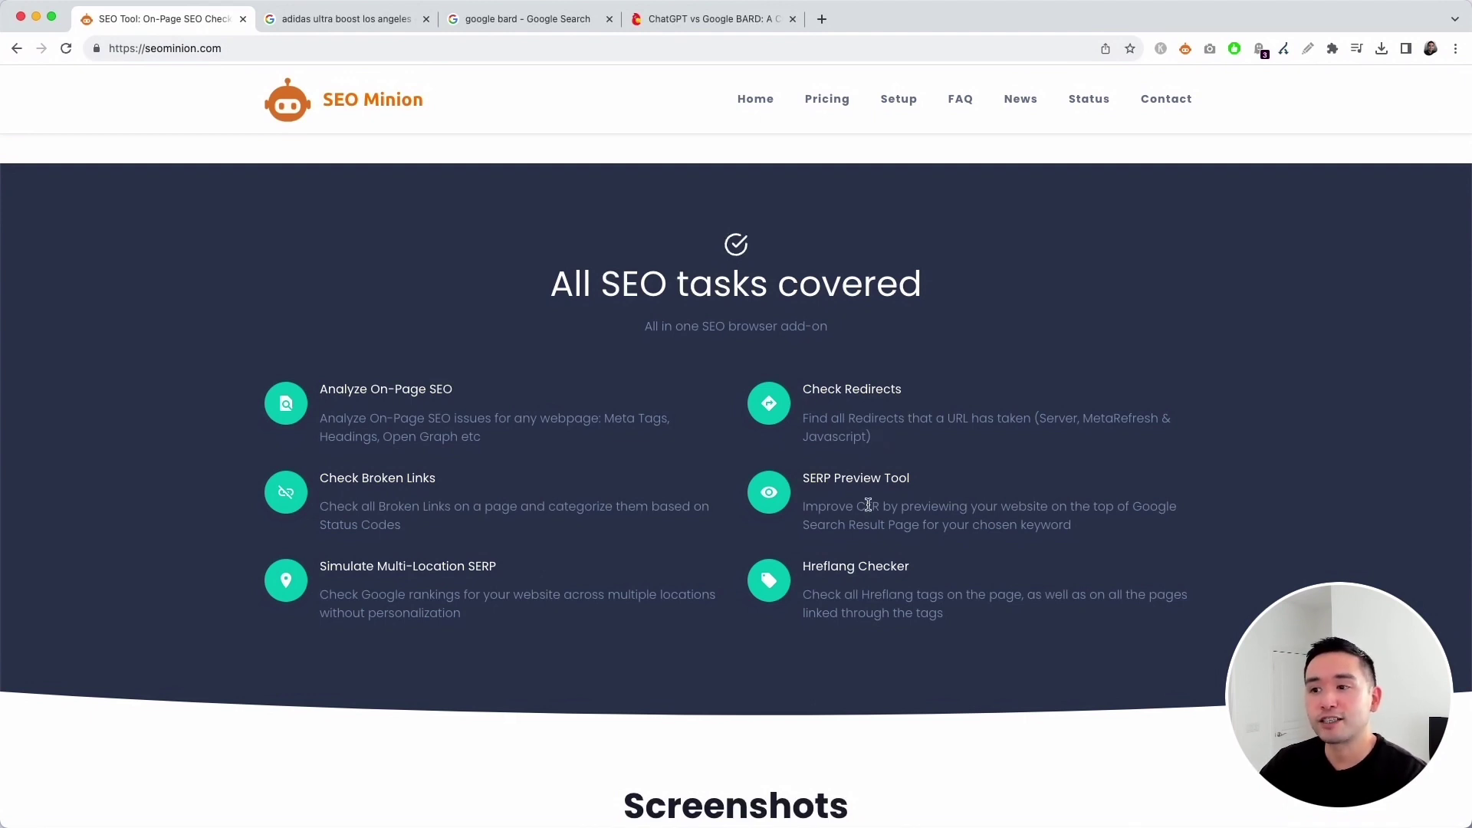
scroll(870, 504, down, 2)
scroll(874, 502, up, 3)
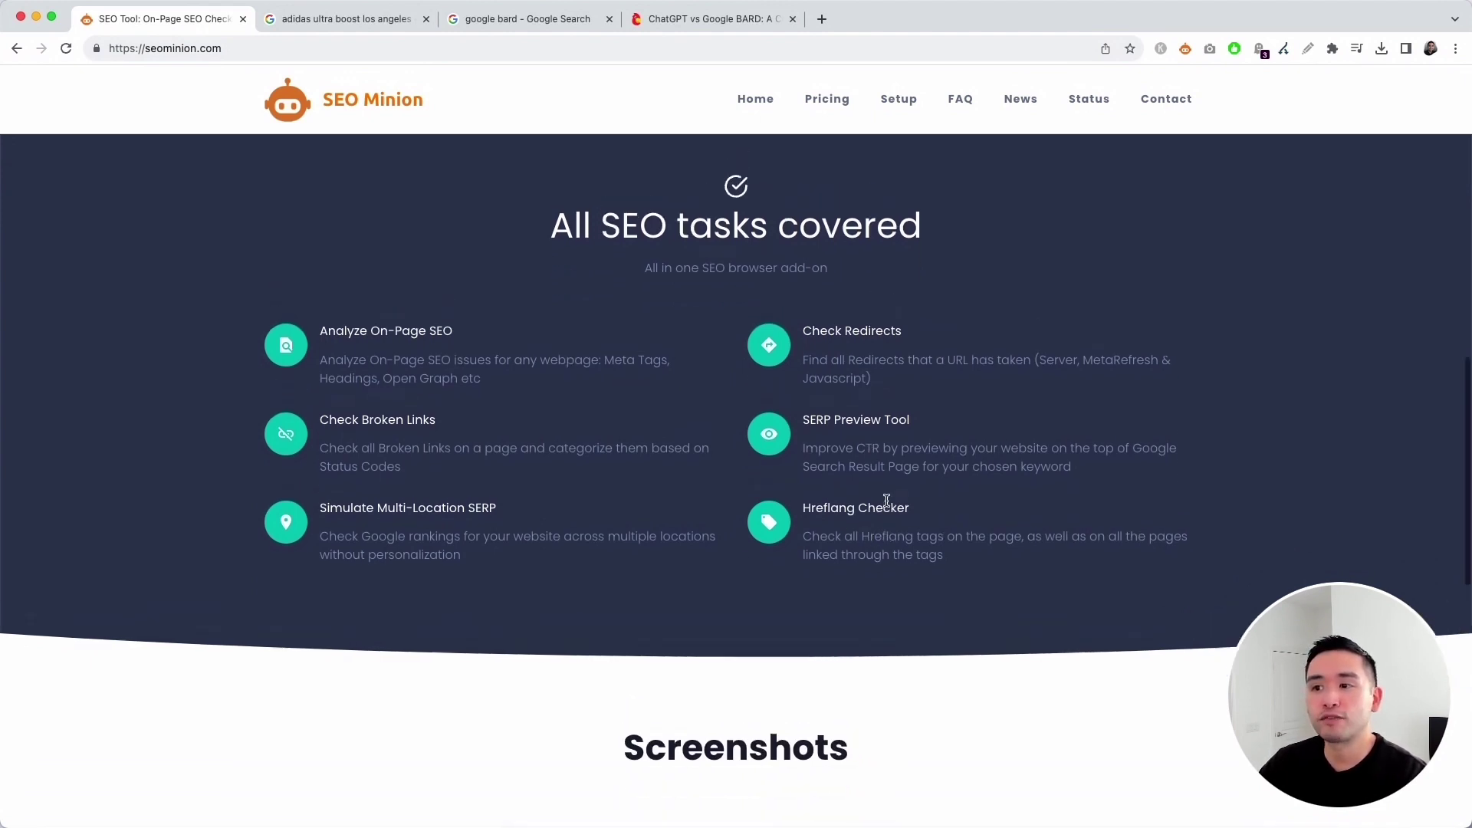
scroll(882, 502, up, 10)
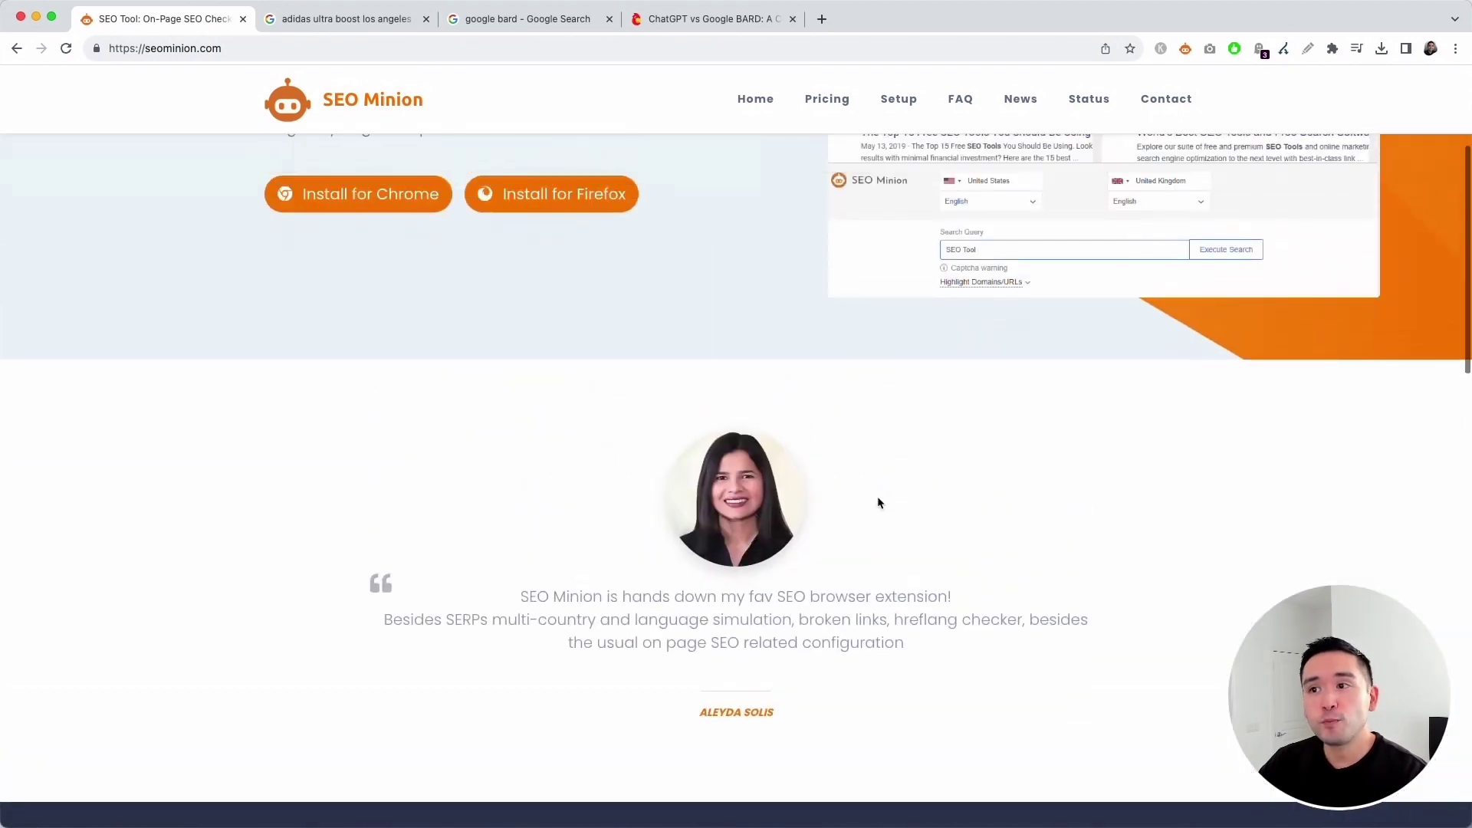
scroll(843, 475, up, 1)
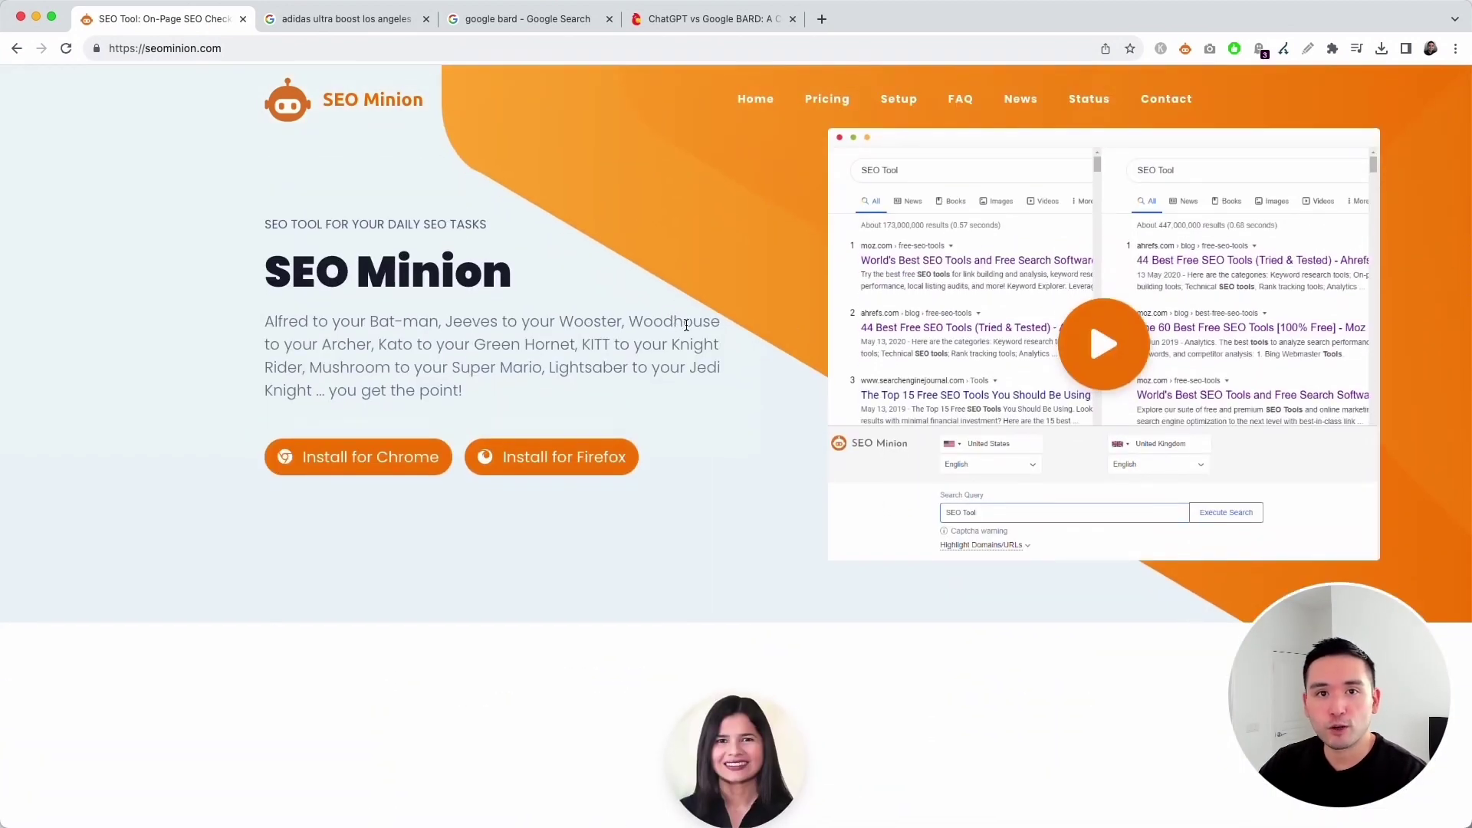
Show the 'adidas ultra boost los angeles' results with 9 organic, 4 ad and 10 image listings
click(374, 23)
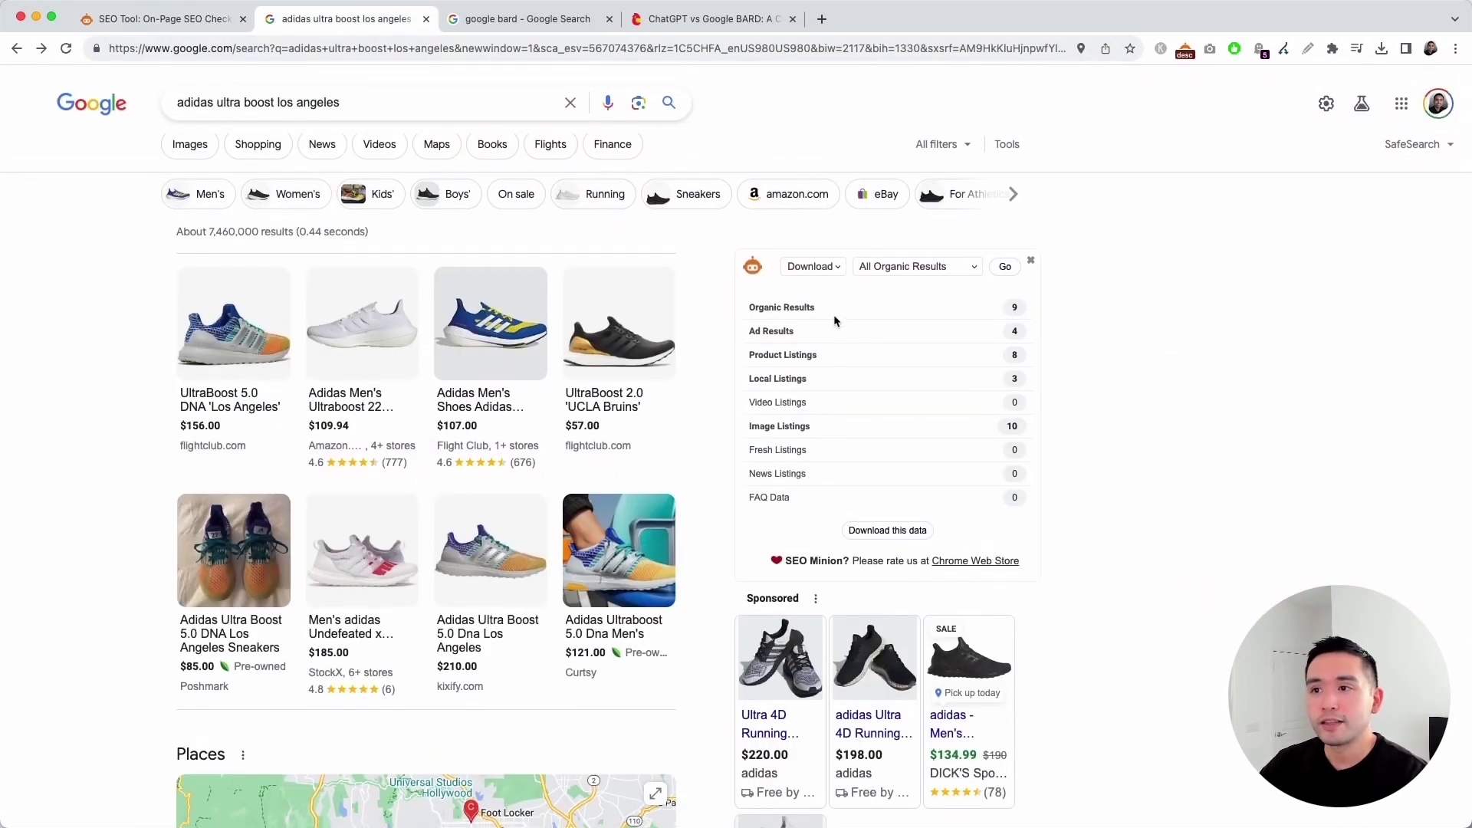
scroll(800, 292, up, 1)
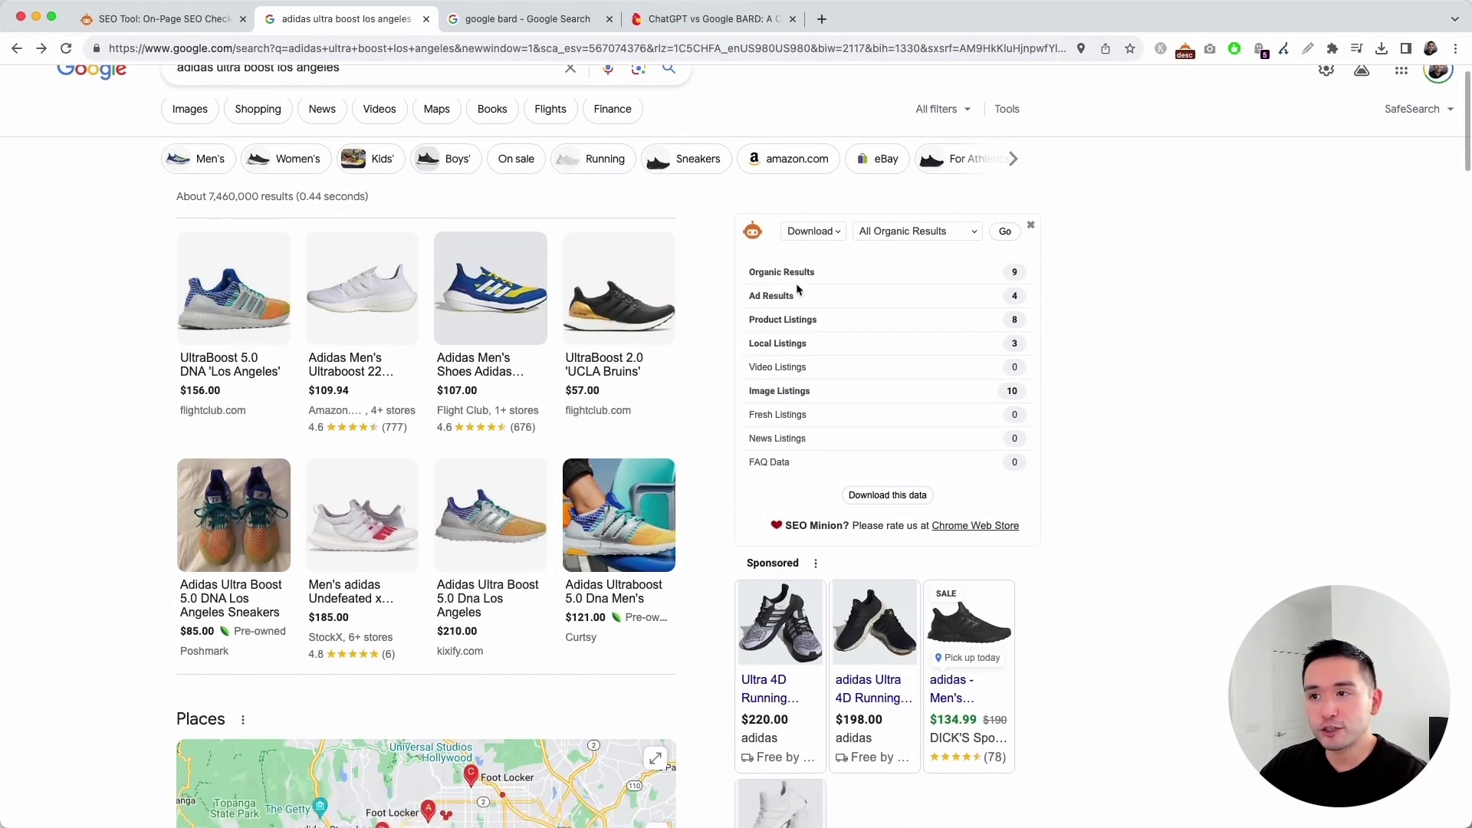
scroll(717, 422, down, 1)
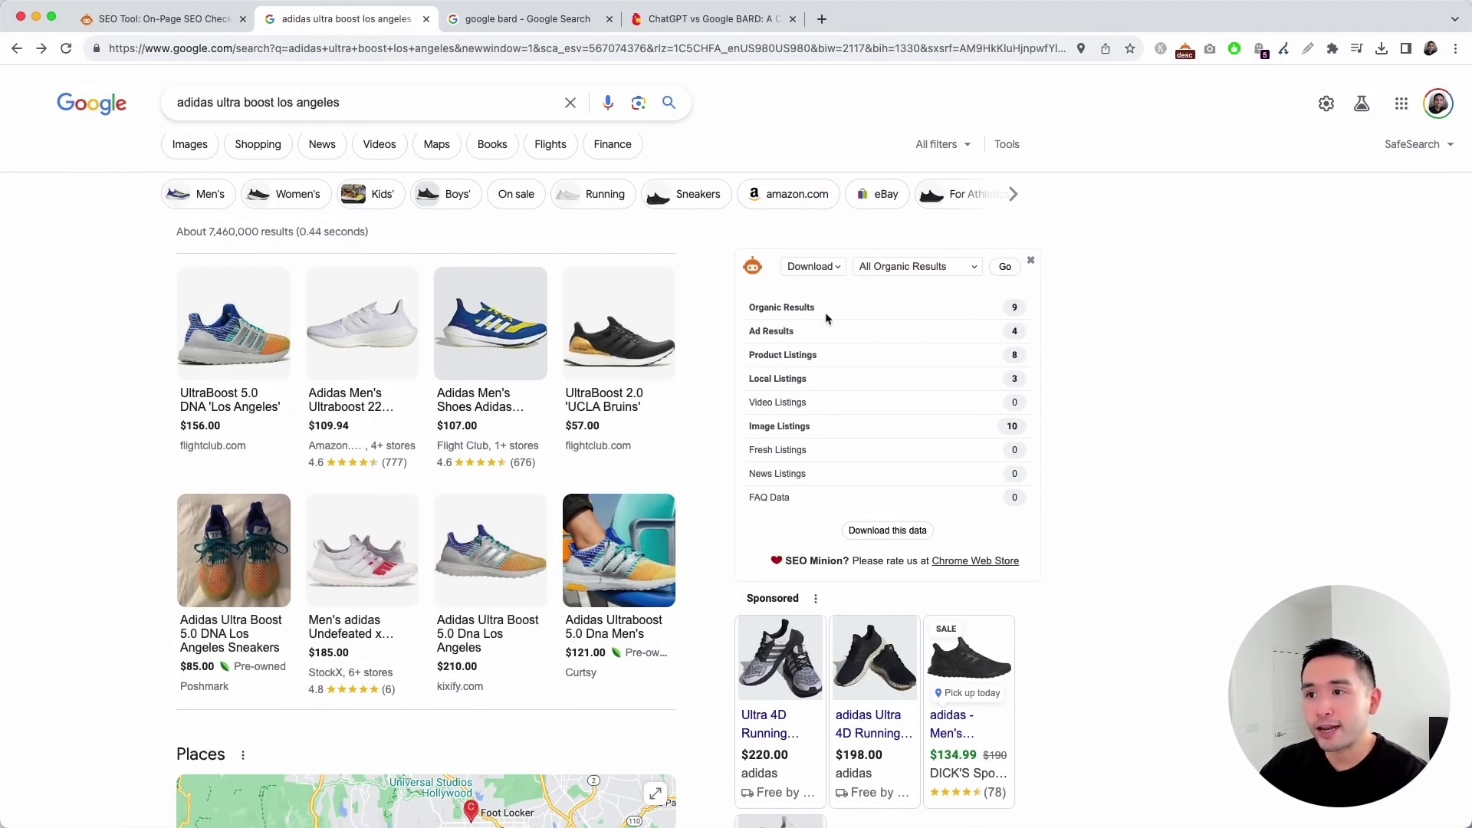
scroll(874, 330, down, 3)
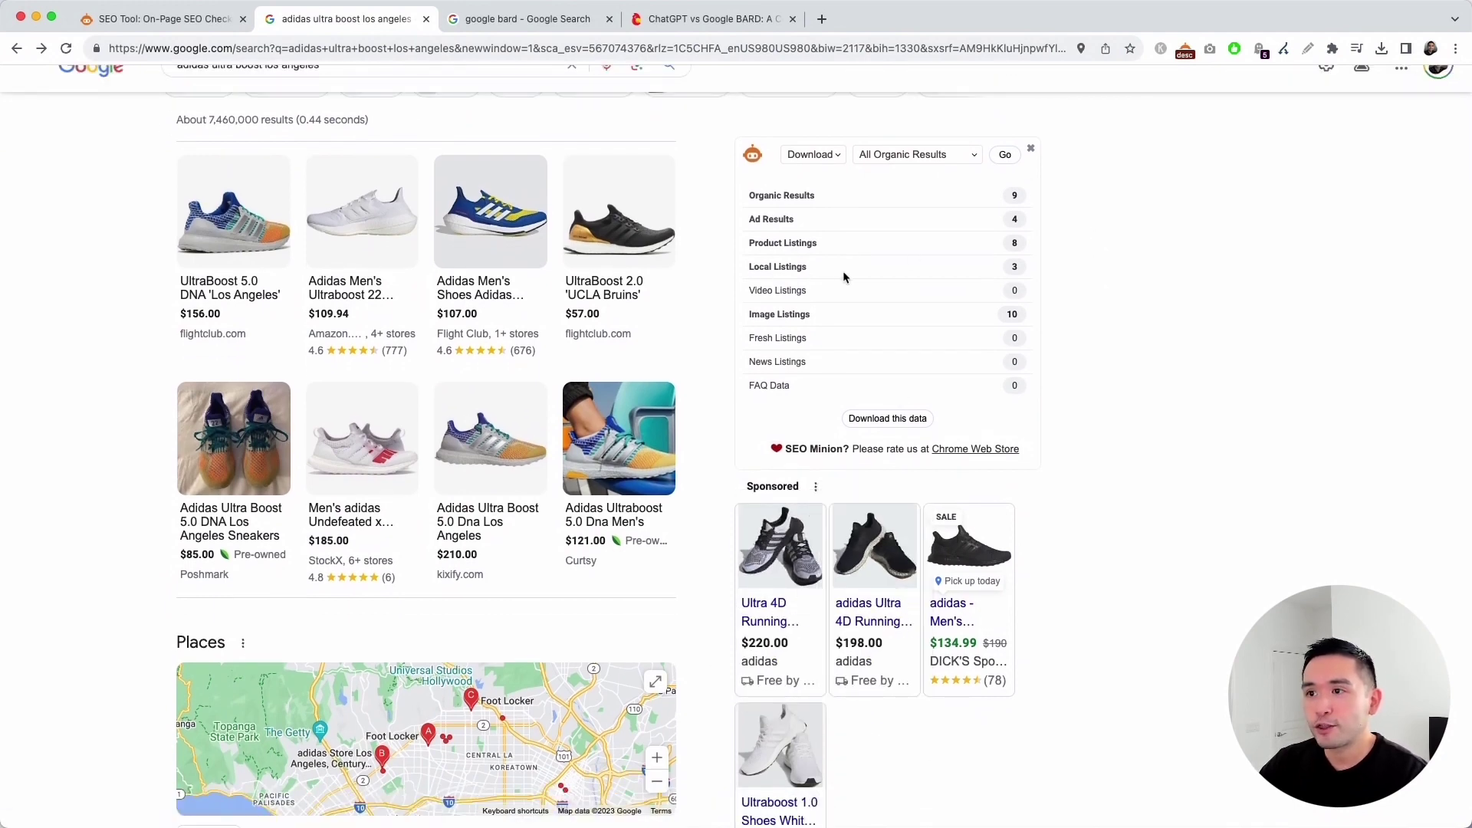
scroll(722, 367, down, 10)
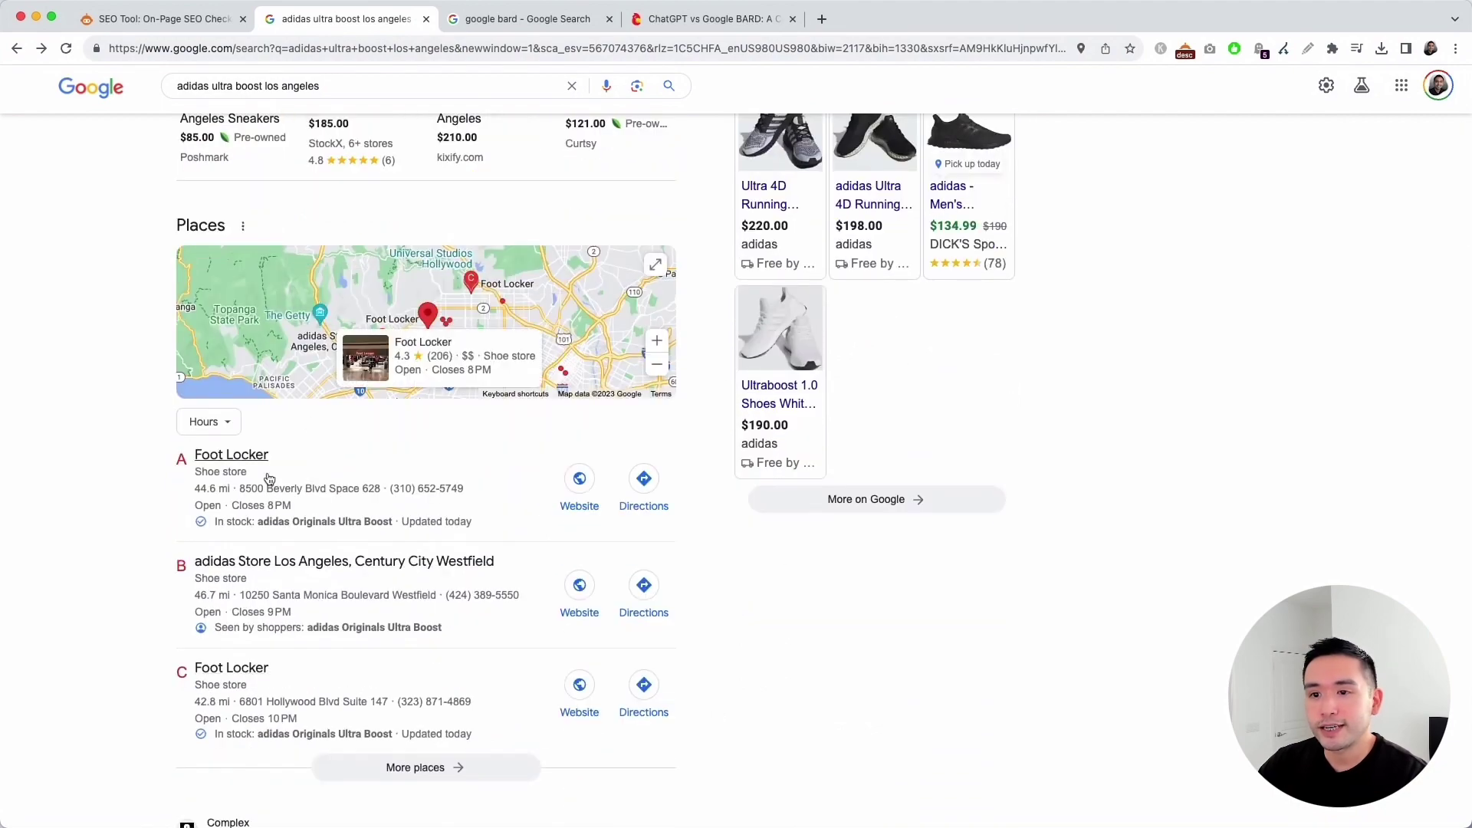
scroll(749, 526, up, 9)
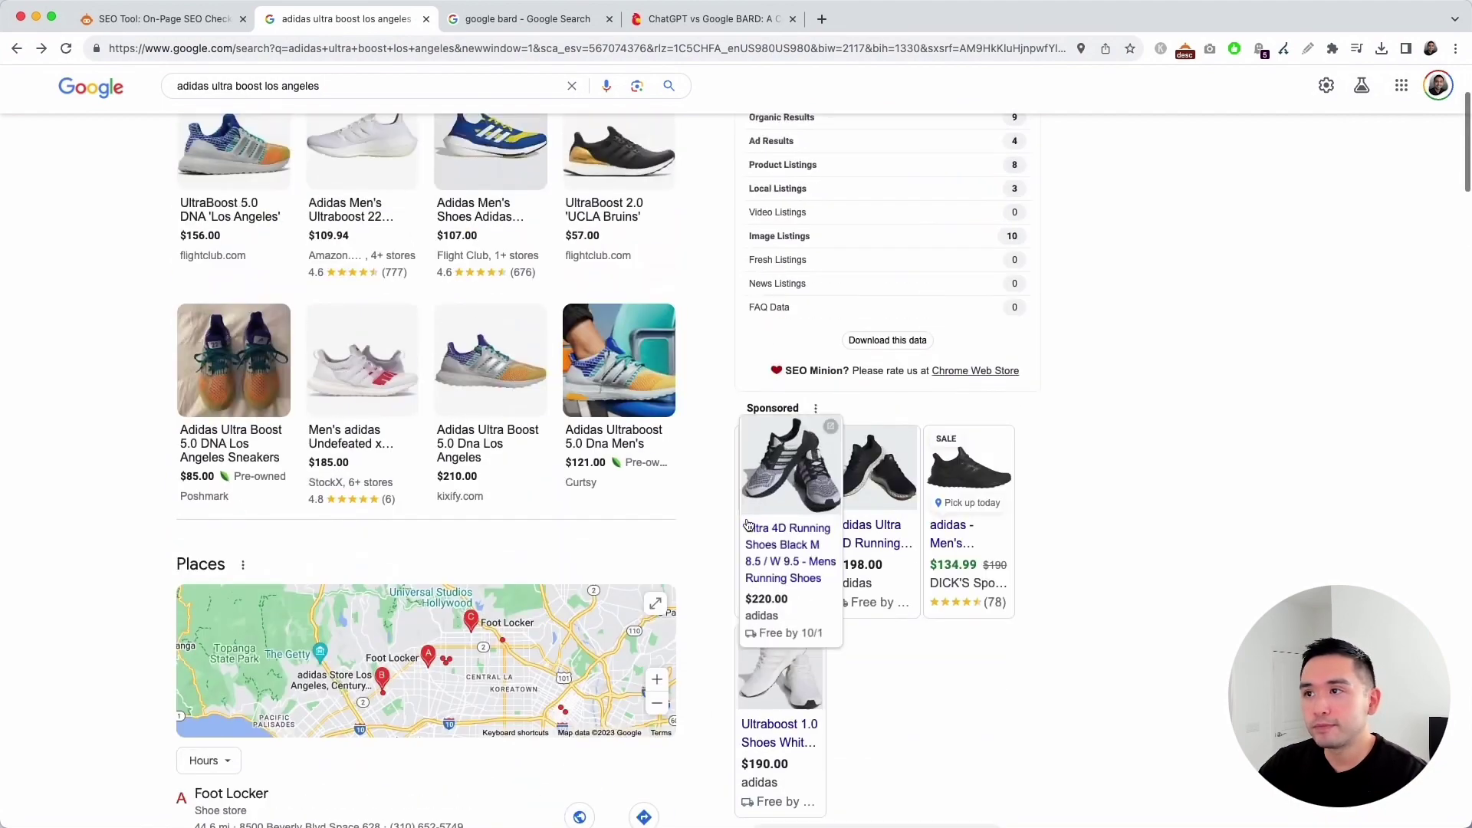
scroll(1000, 269, up, 2)
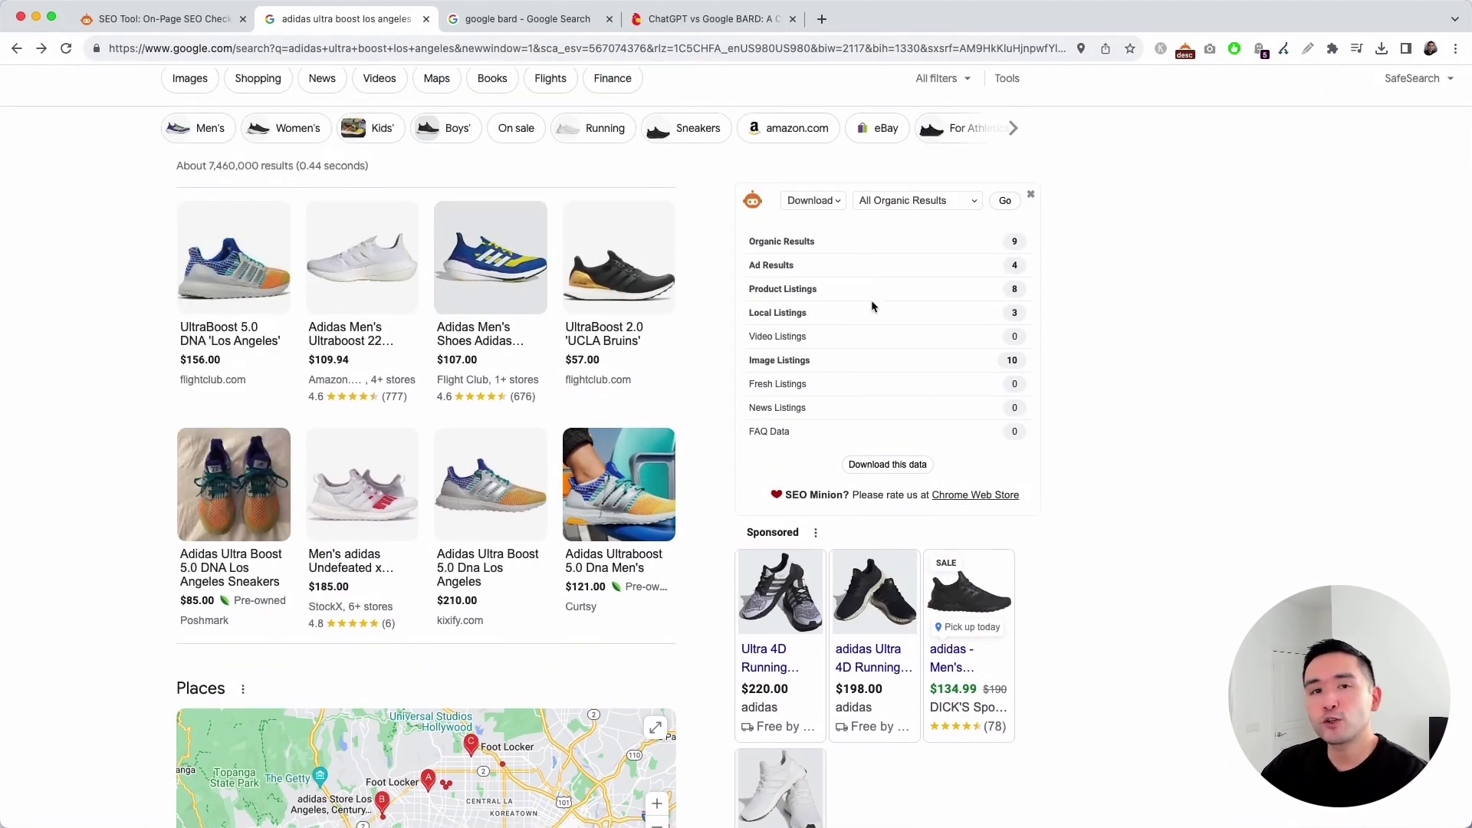
scroll(877, 304, up, 1)
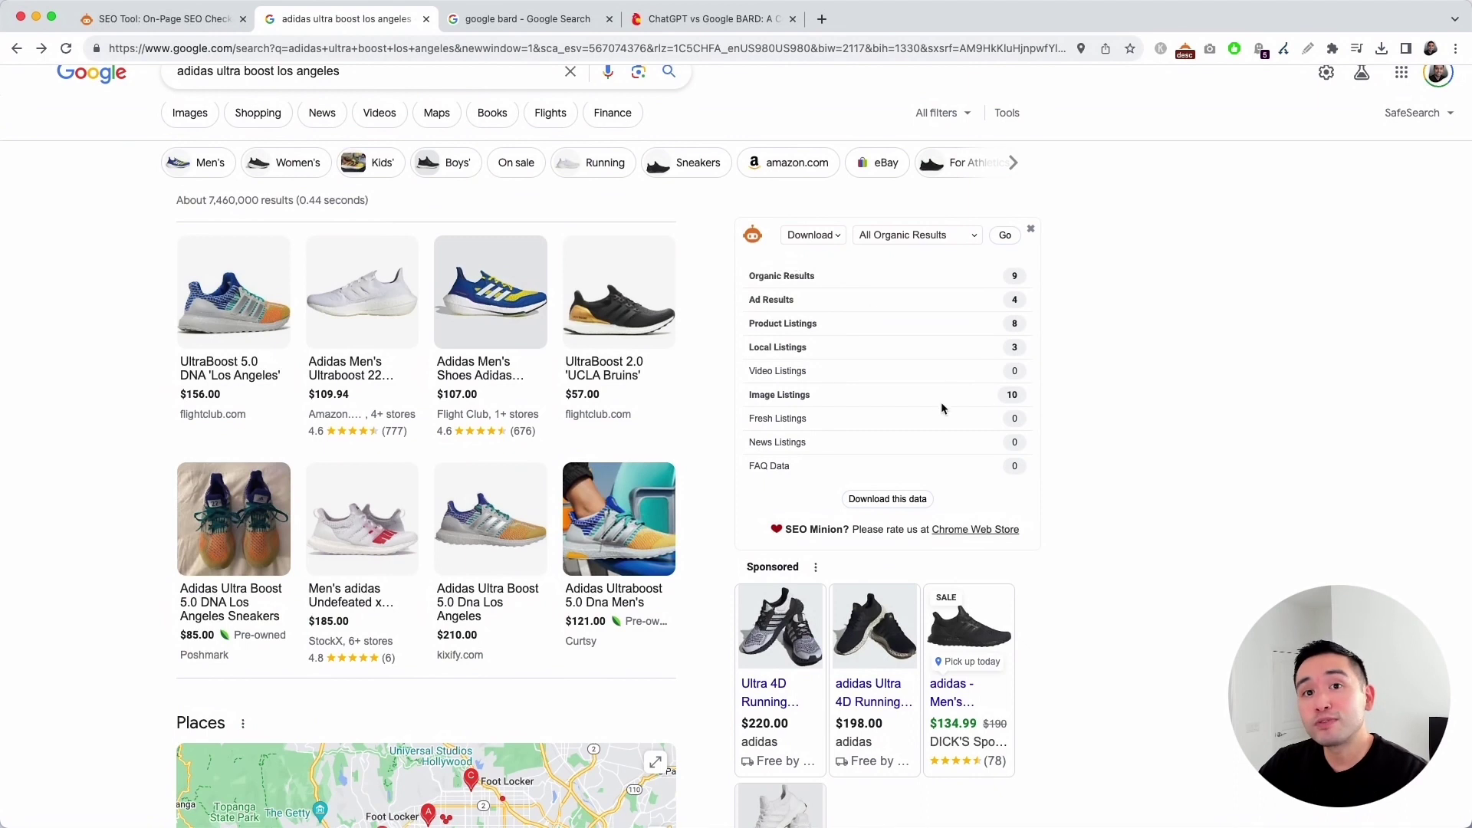
Download All Organic Results from SEO Minion and centre the opened Excel sheet
click(835, 236)
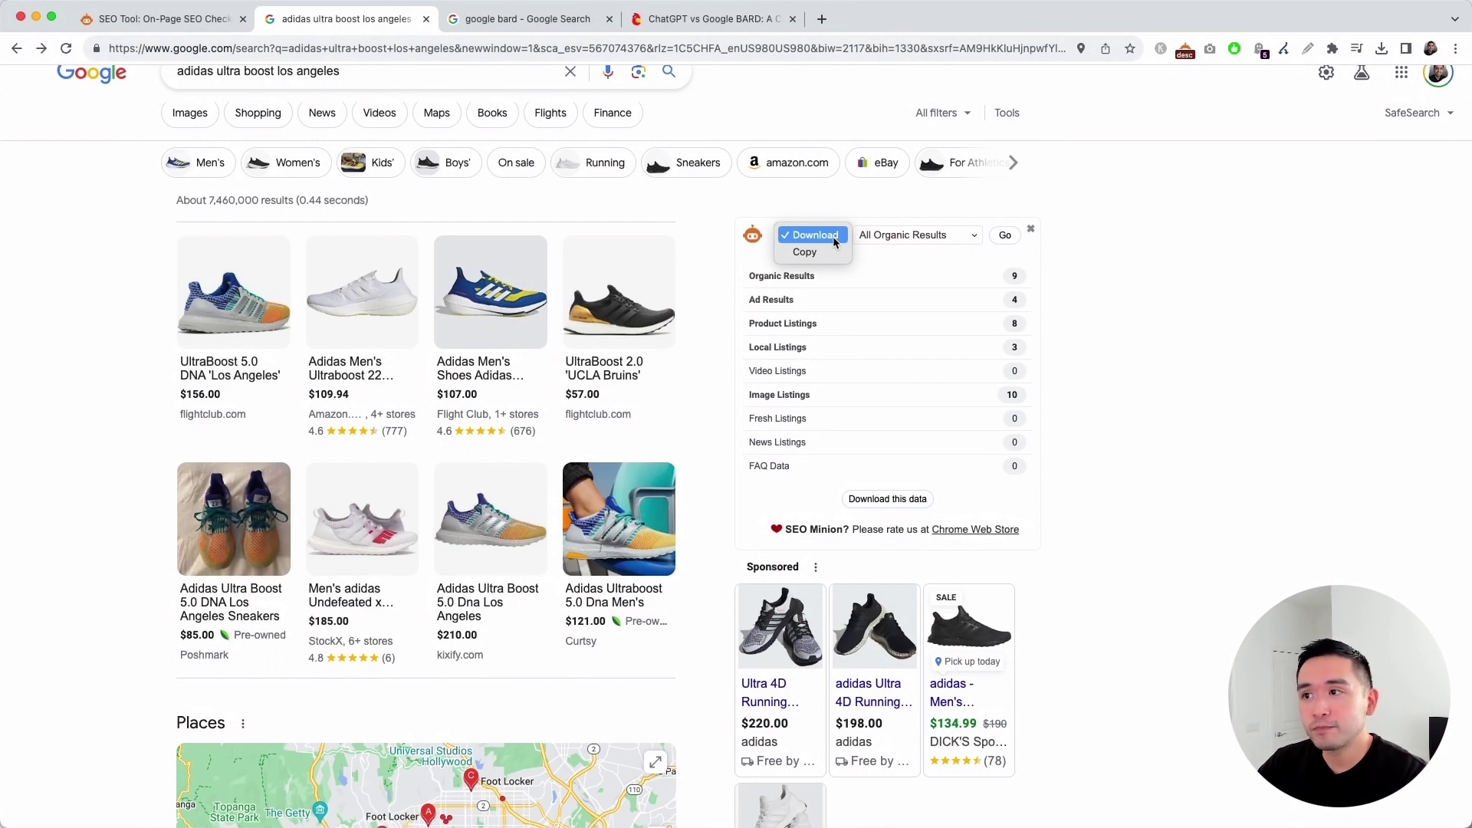
click(970, 237)
click(971, 237)
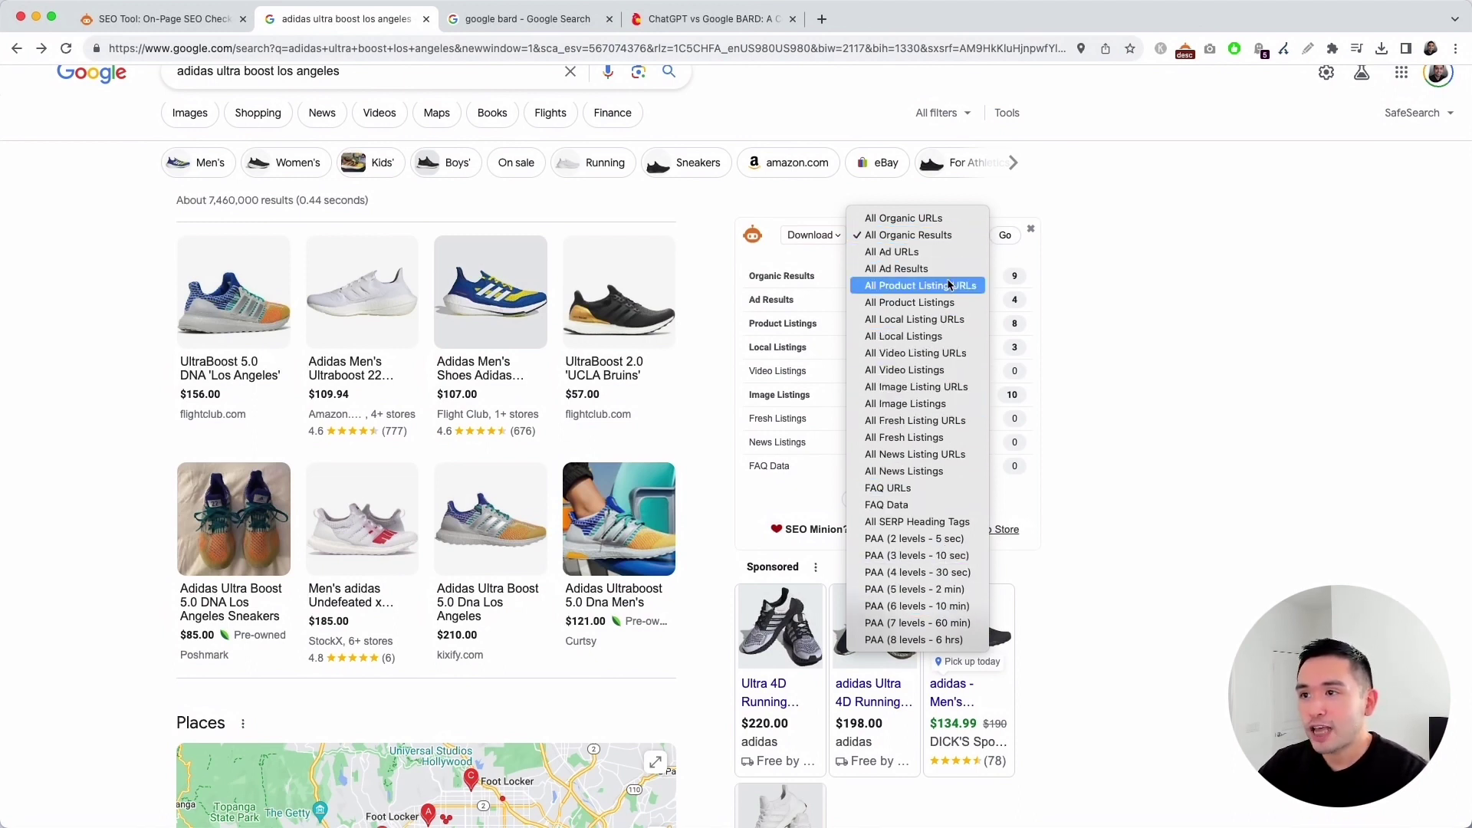
click(912, 236)
click(1005, 234)
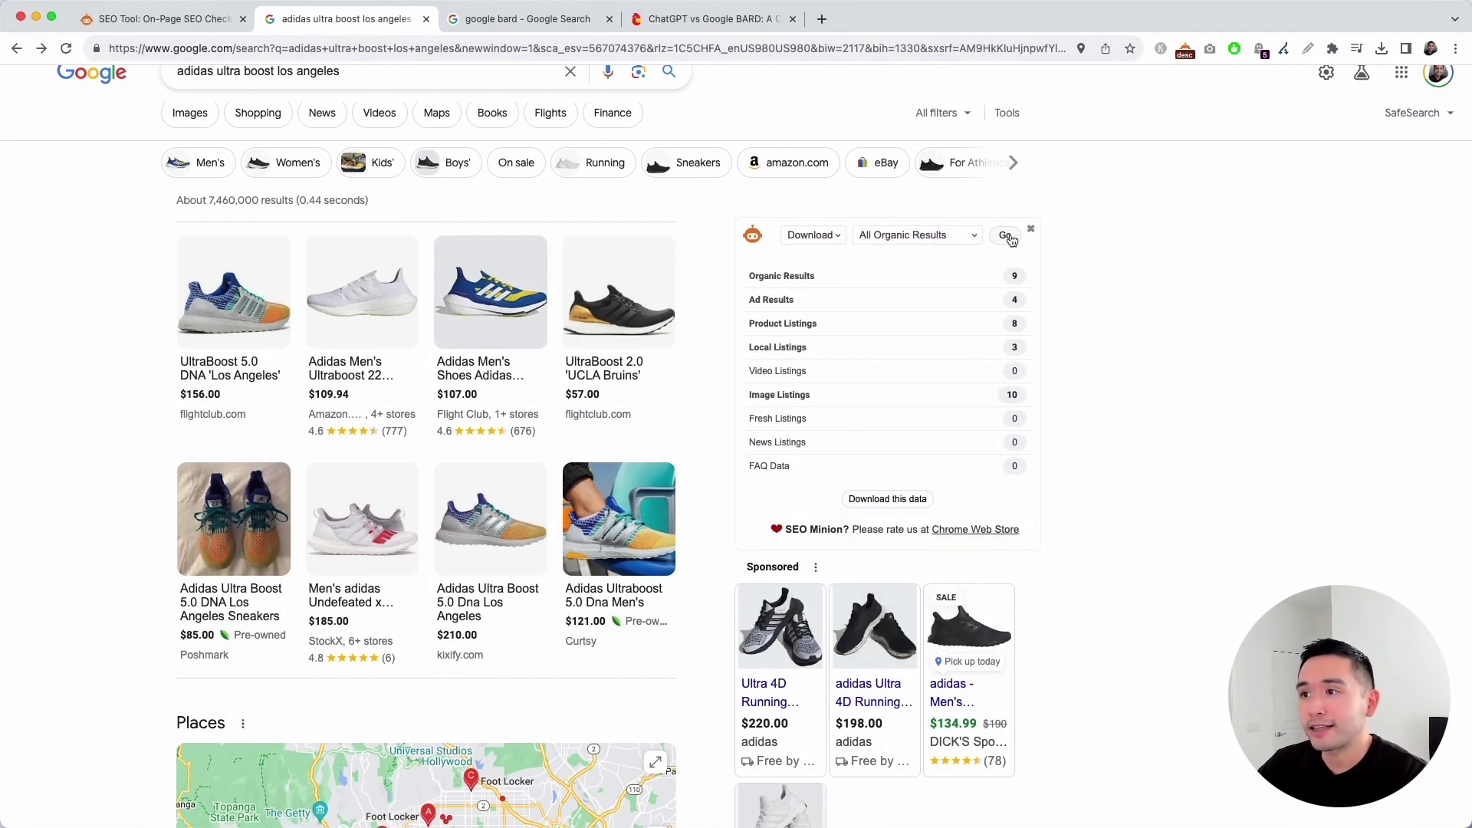
drag(1457, 21, 628, 72)
Widen column A to show the full URLs and select all nine URLs
click(538, 304)
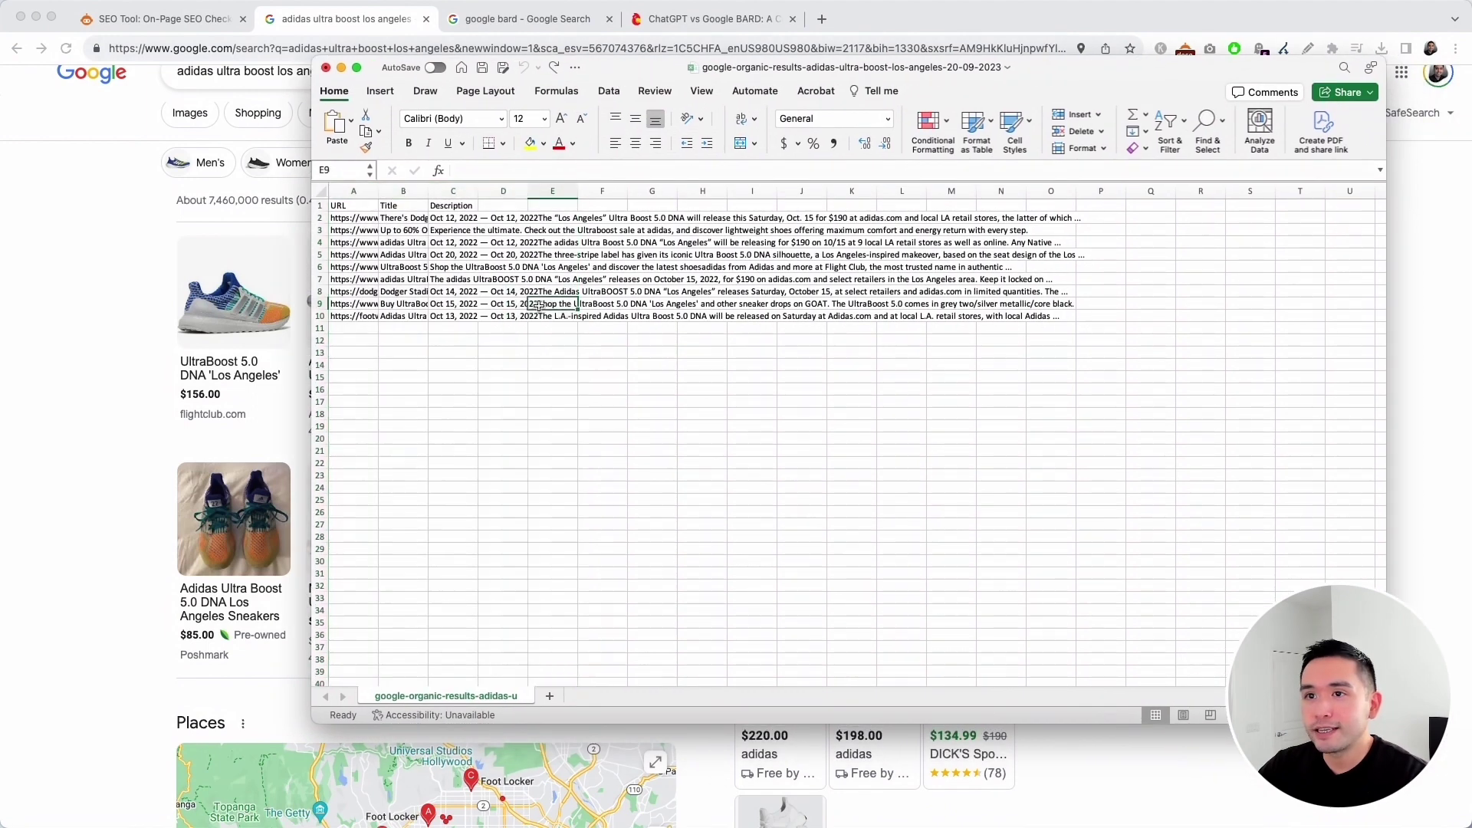
drag(377, 195, 658, 189)
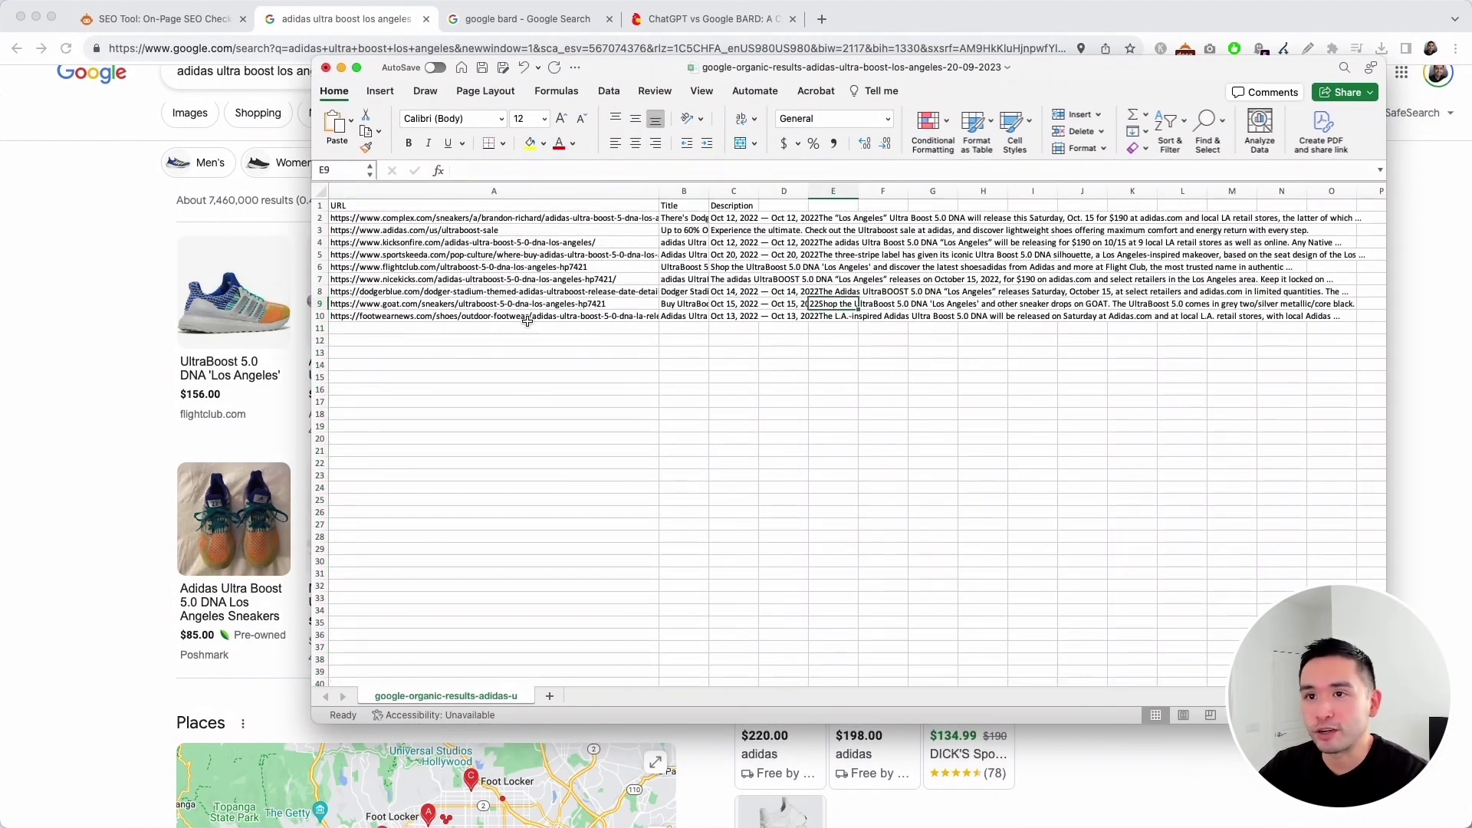
drag(341, 219, 399, 314)
drag(652, 69, 756, 406)
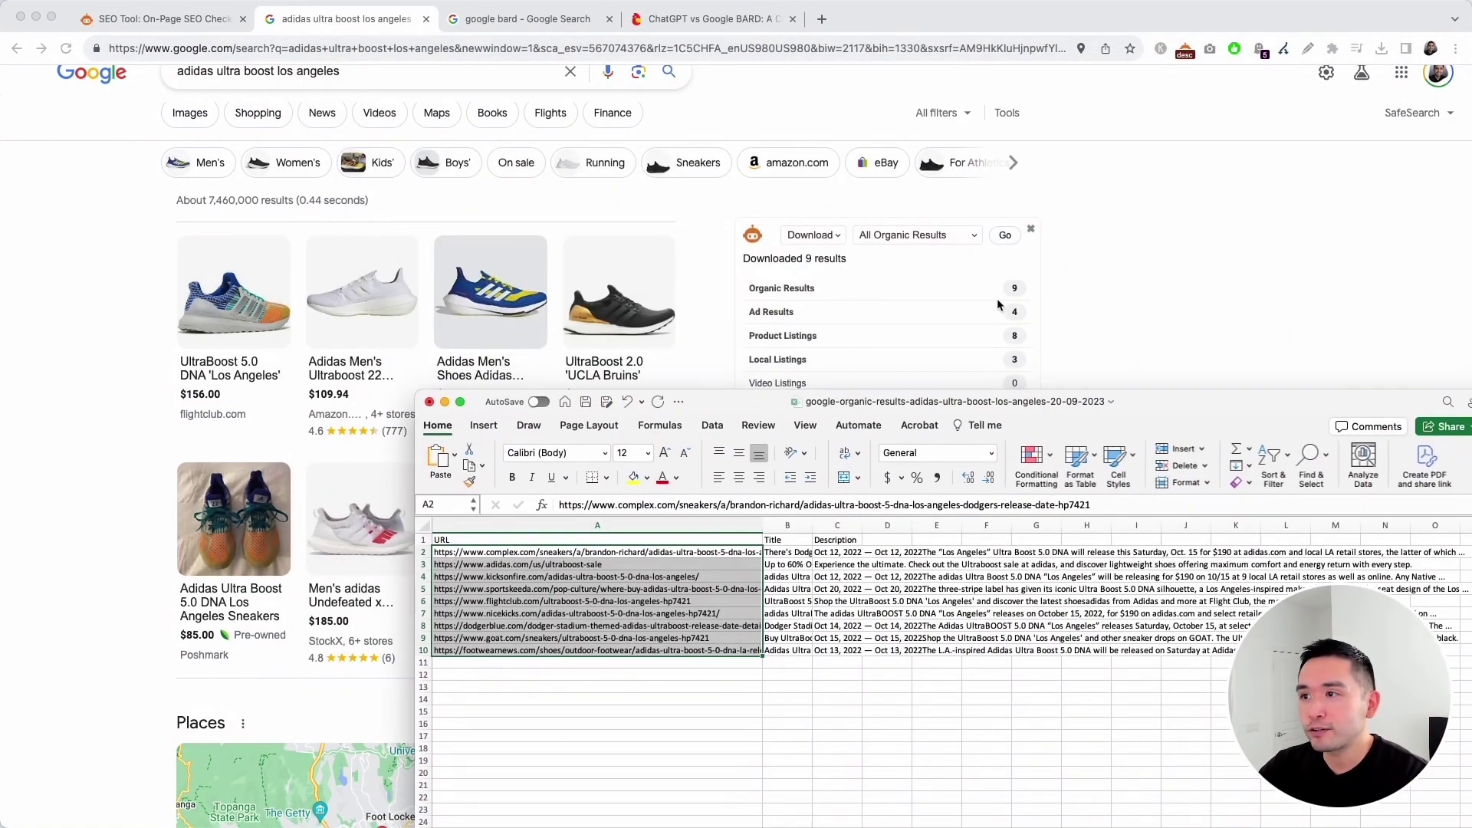
Select the nine titles, autofit the description column, and return to the browser
drag(939, 405, 871, 93)
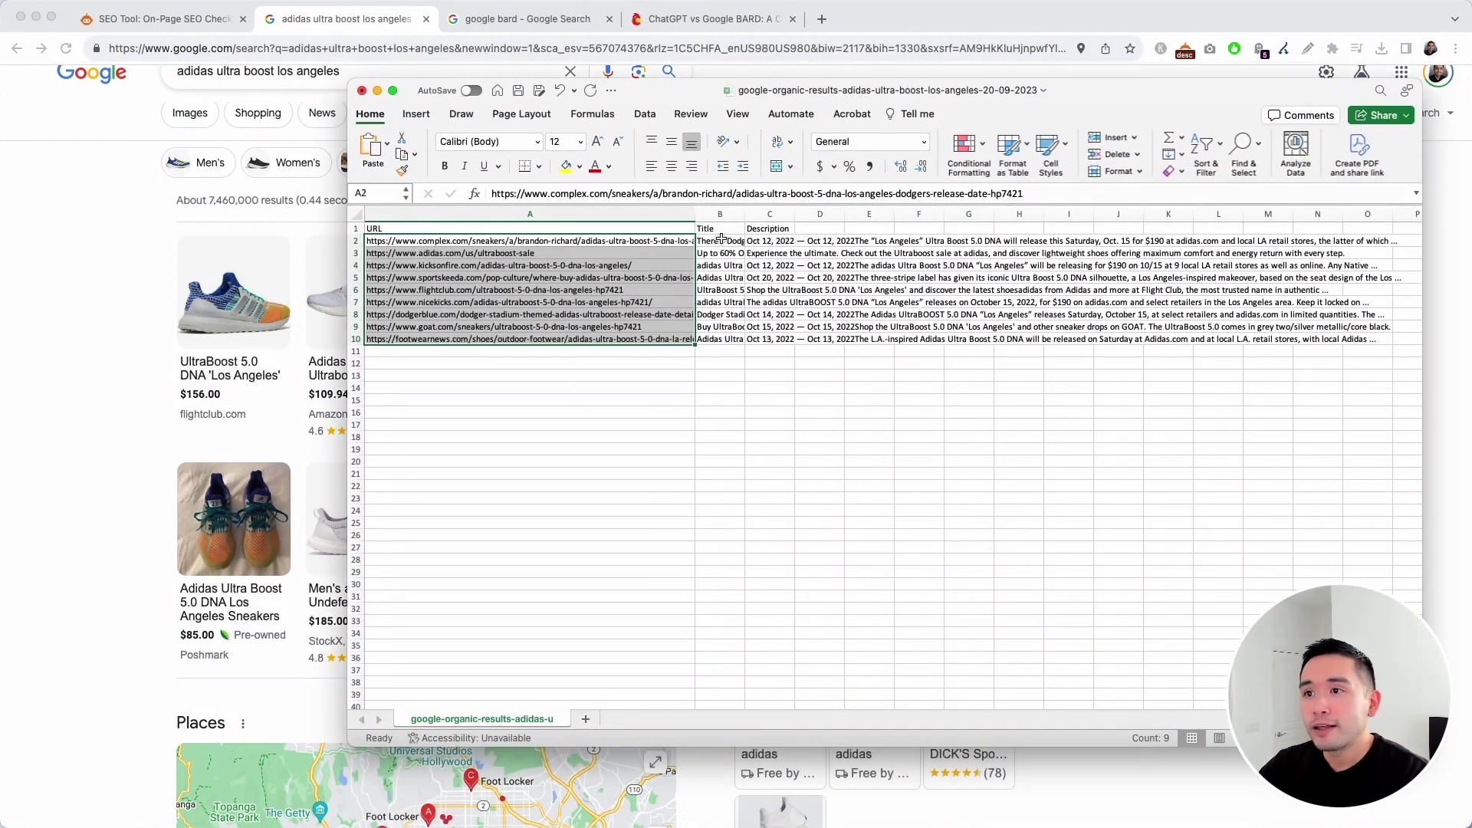
drag(719, 241, 721, 339)
double_click(795, 214)
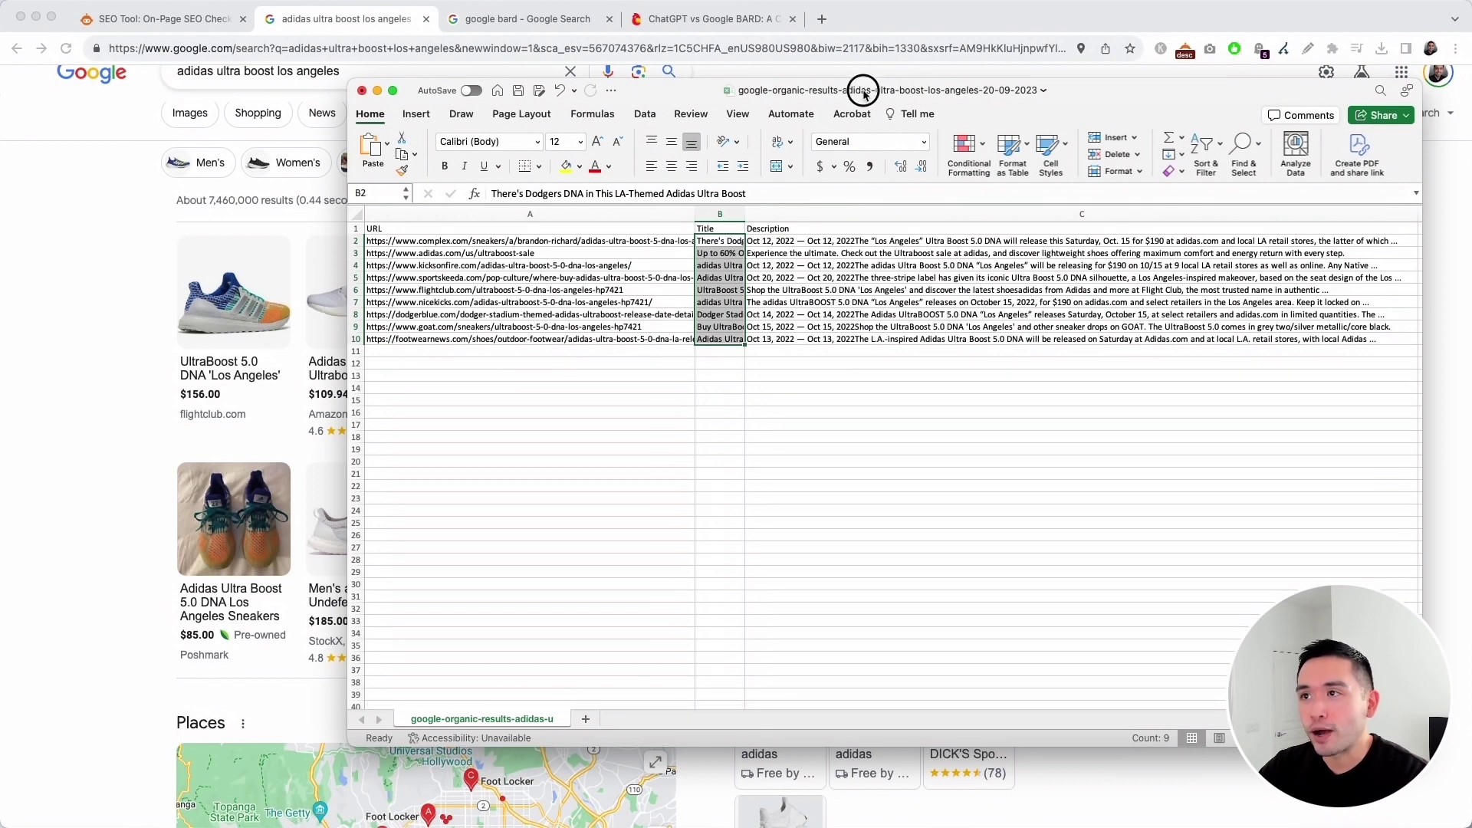
drag(867, 92, 800, 91)
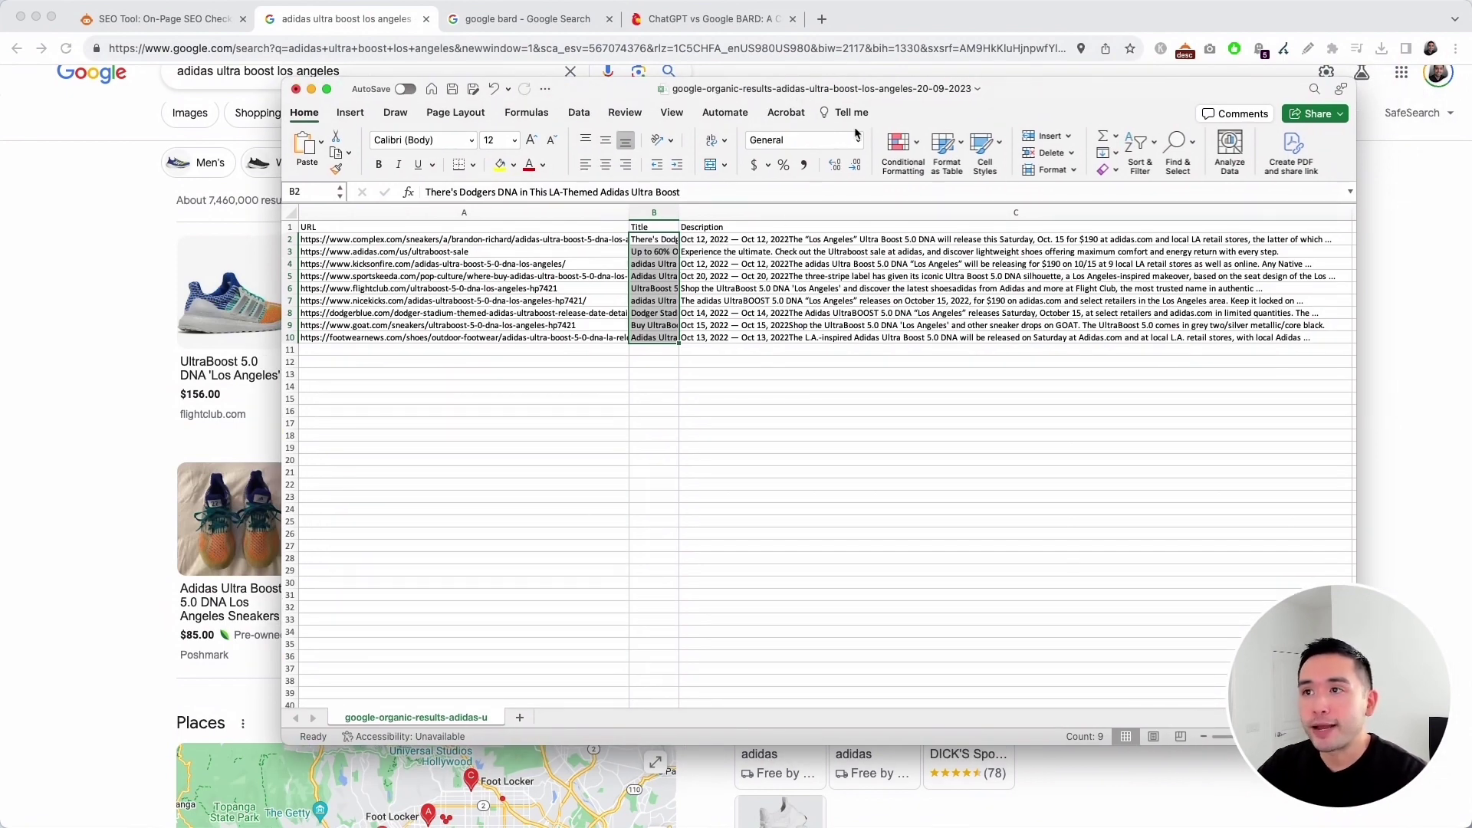
key(super+Tab)
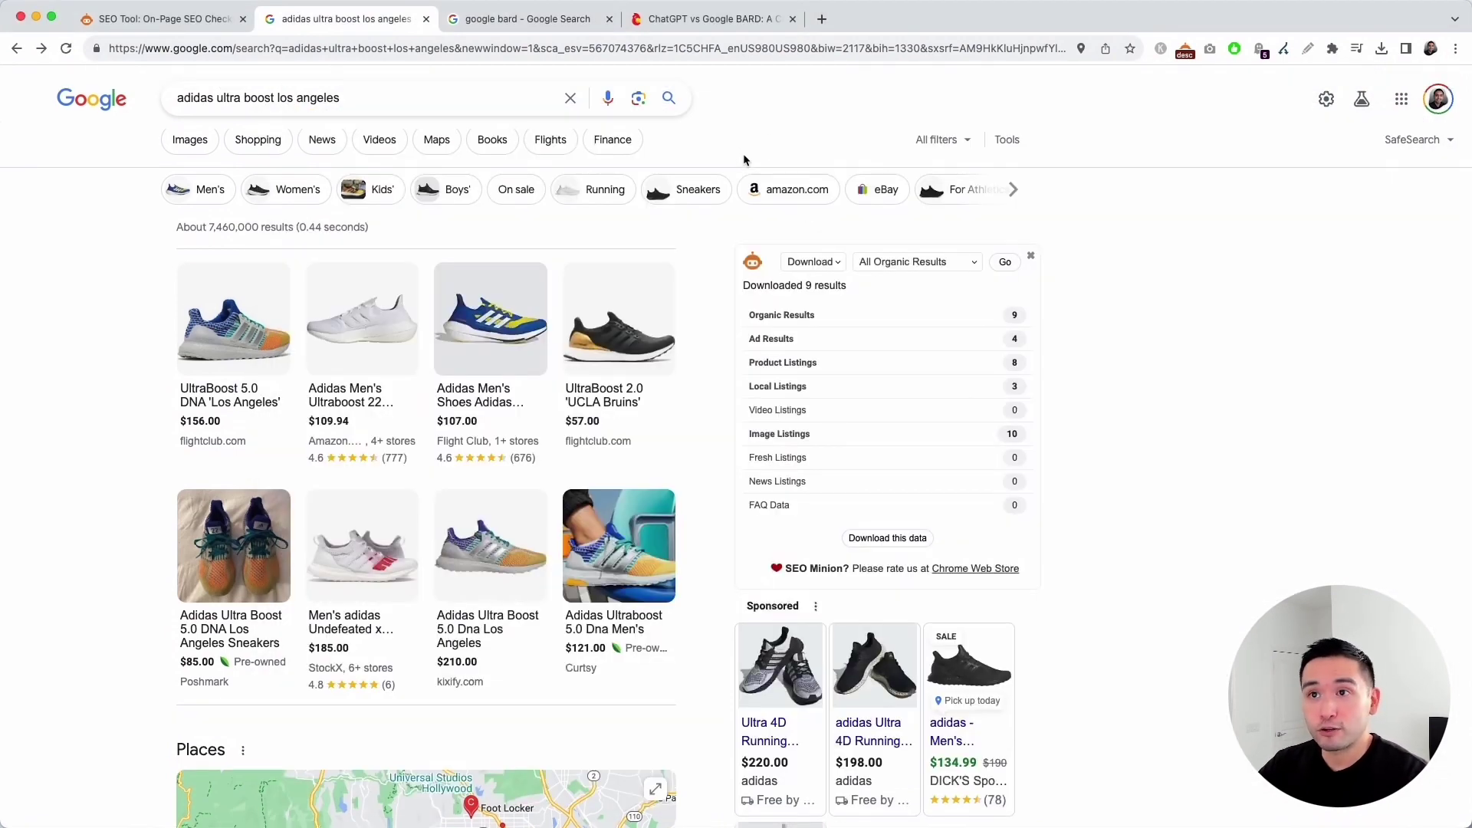
Show the 'google bard' results and point out the Fresh Listings count in SEO Minion
click(560, 20)
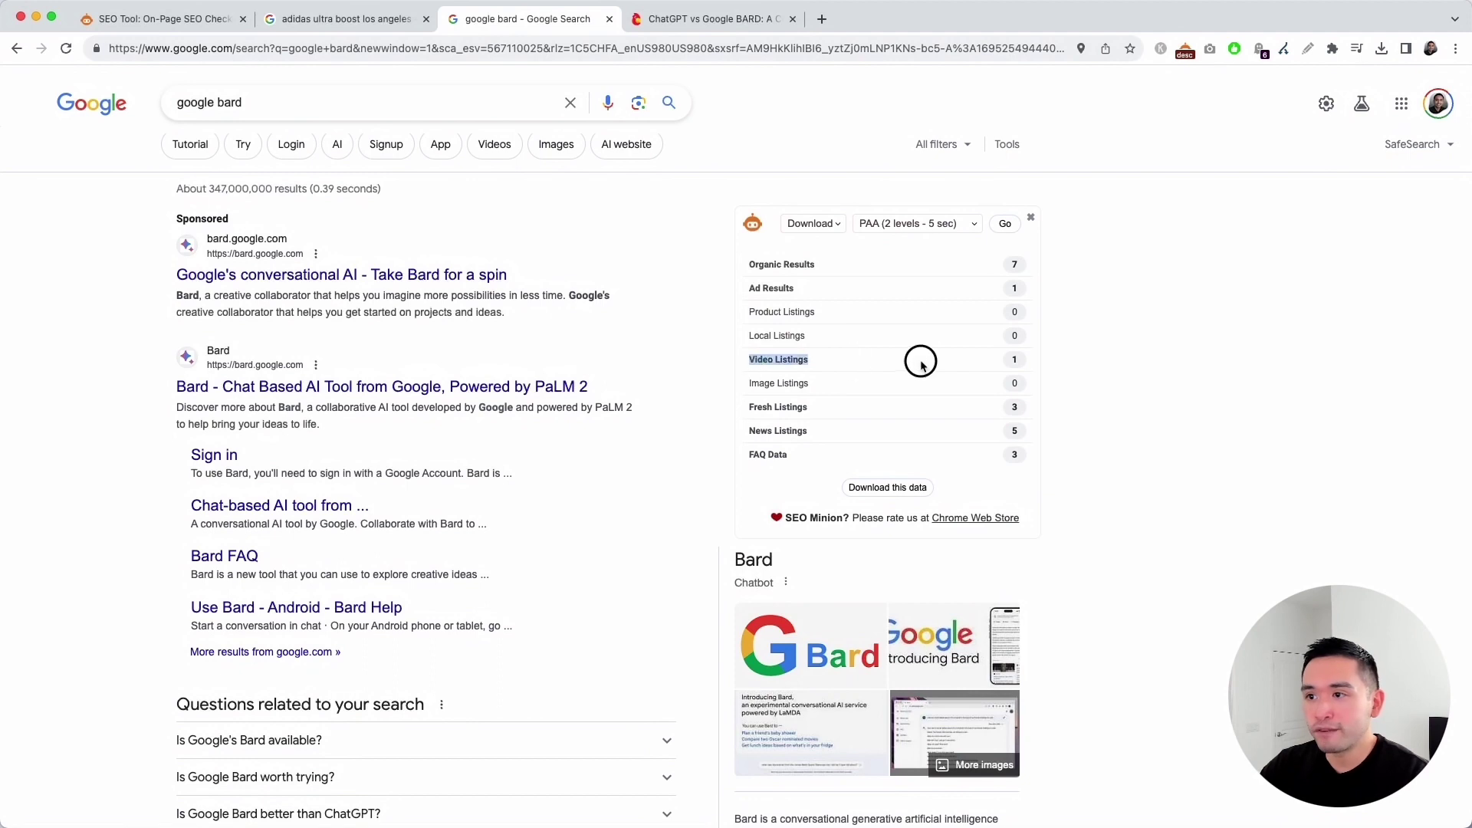
drag(749, 408, 892, 418)
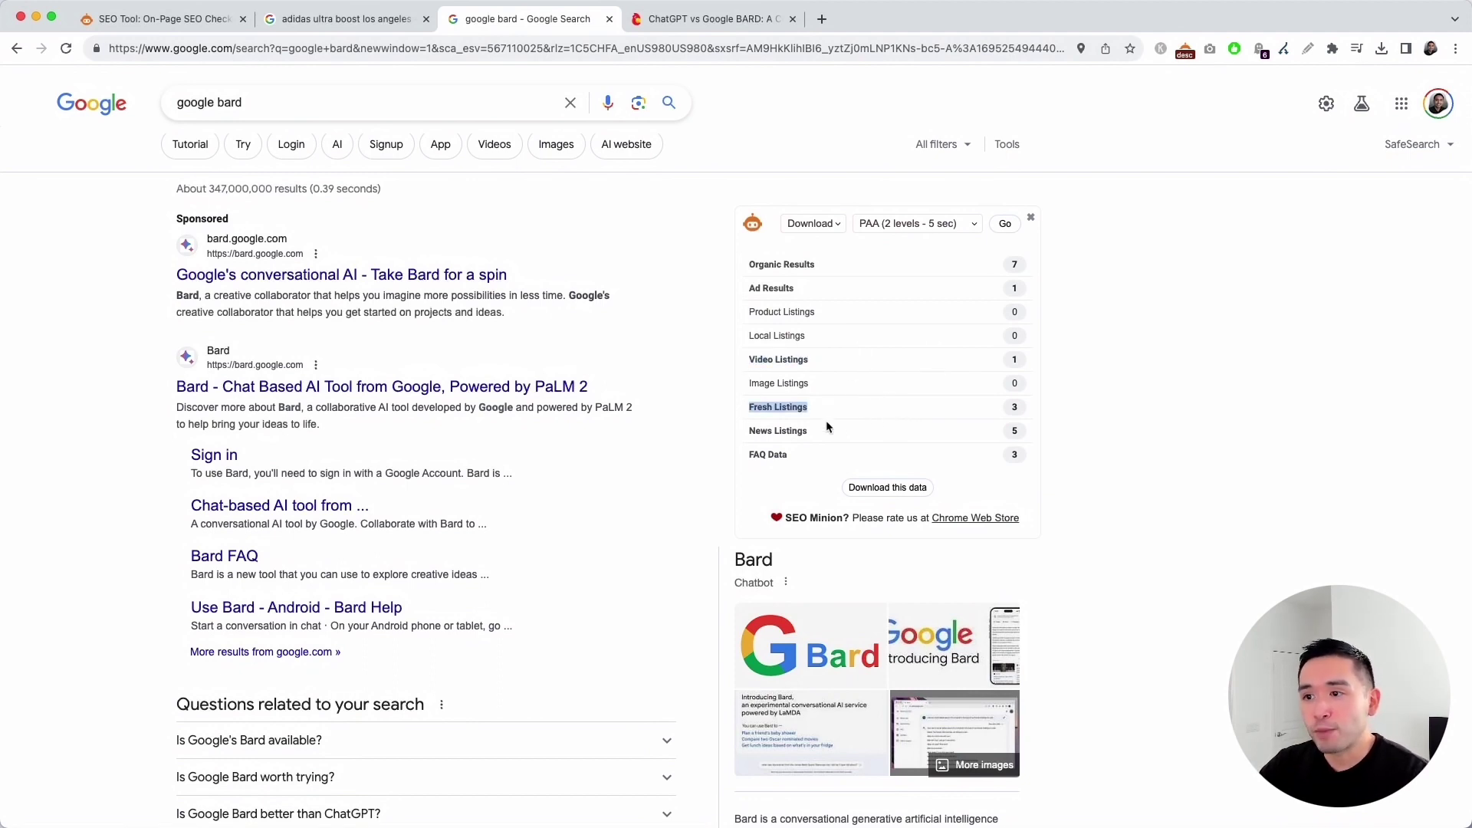
drag(758, 431, 894, 434)
scroll(897, 439, down, 1)
scroll(897, 439, down, 2)
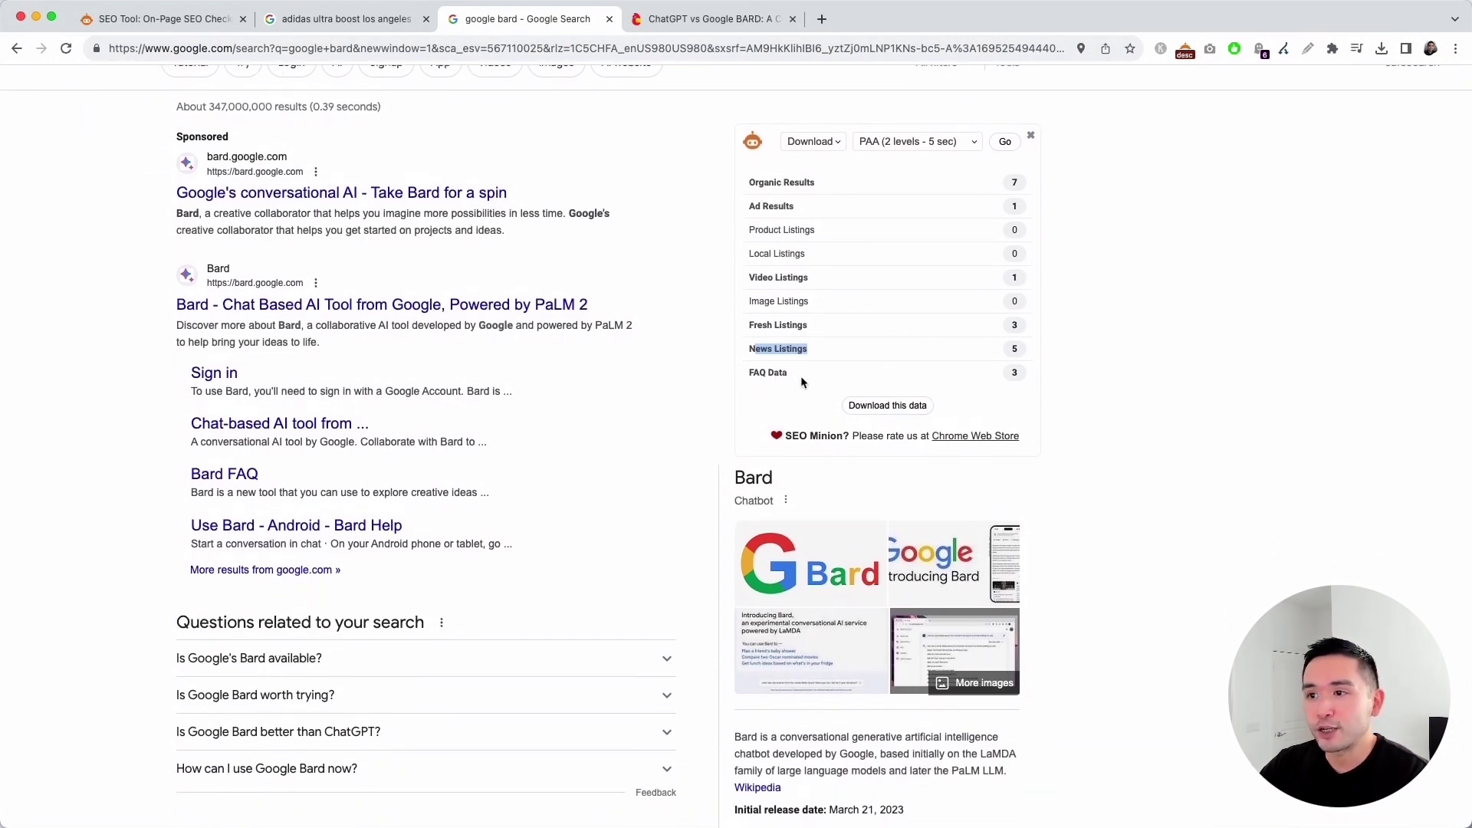
click(738, 379)
scroll(738, 379, up, 2)
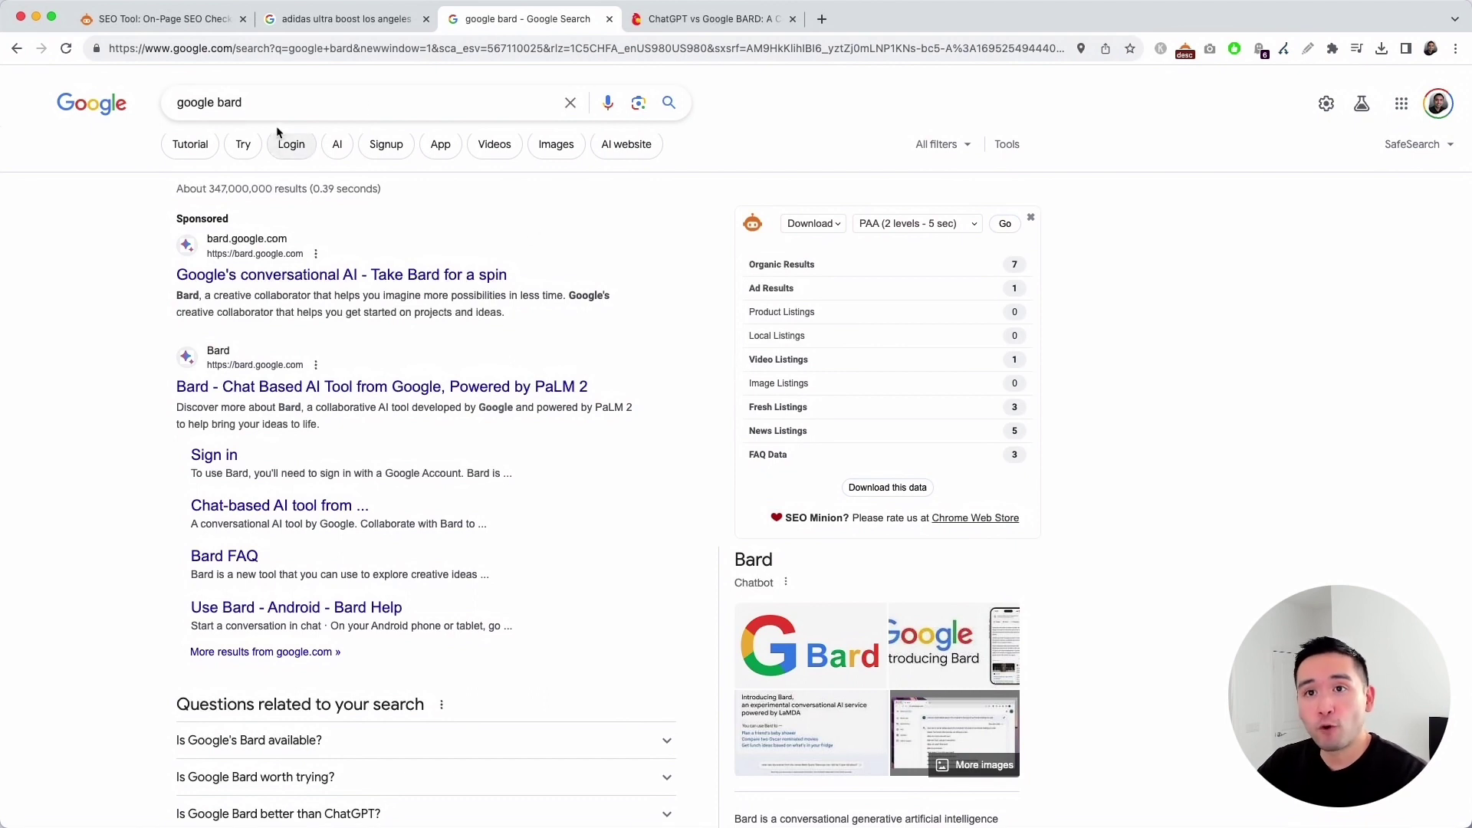
Export PAA (2 levels - 5 sec) questions to a spreadsheet
click(882, 224)
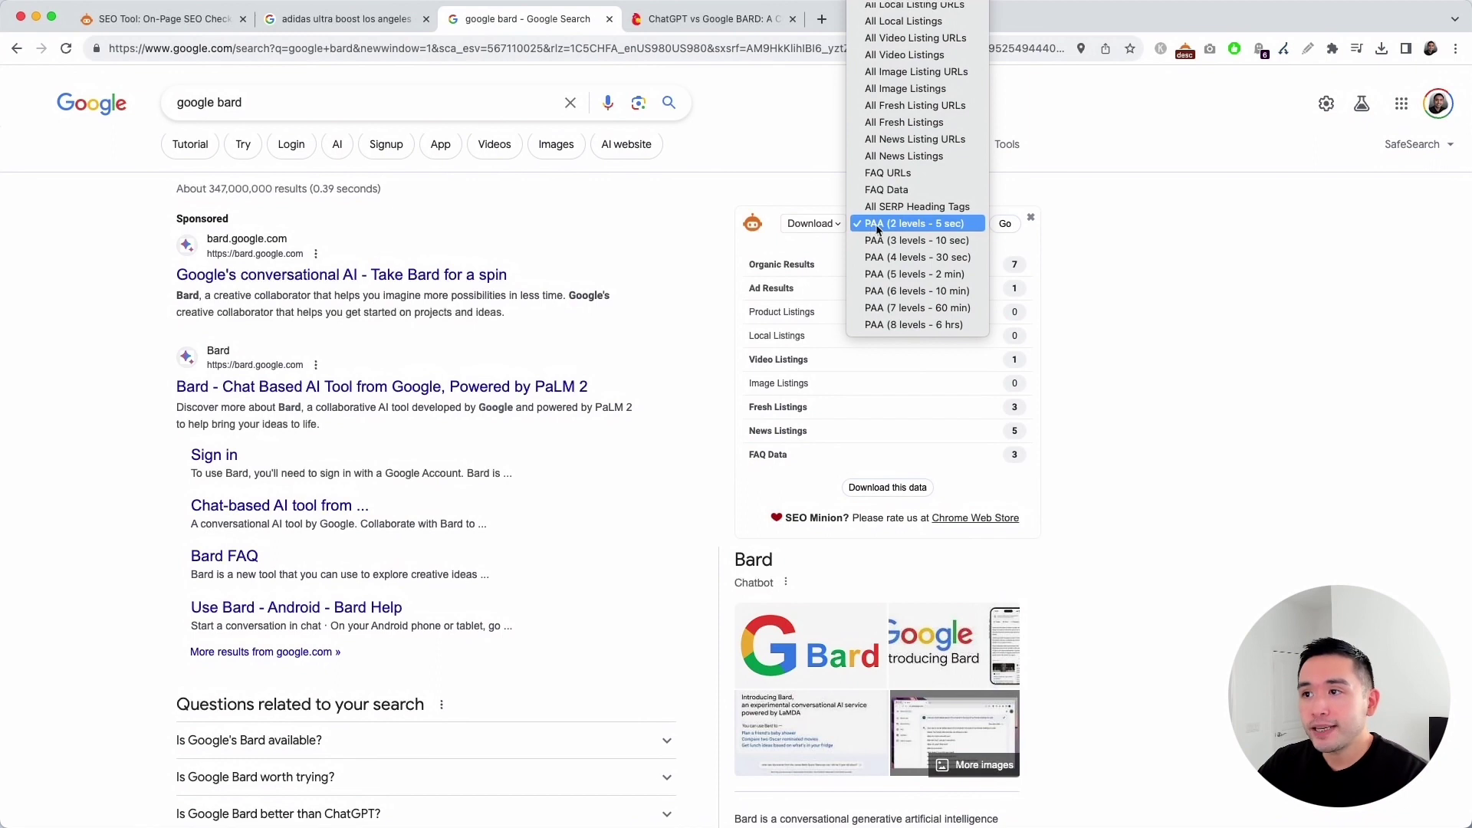
click(928, 227)
click(1005, 225)
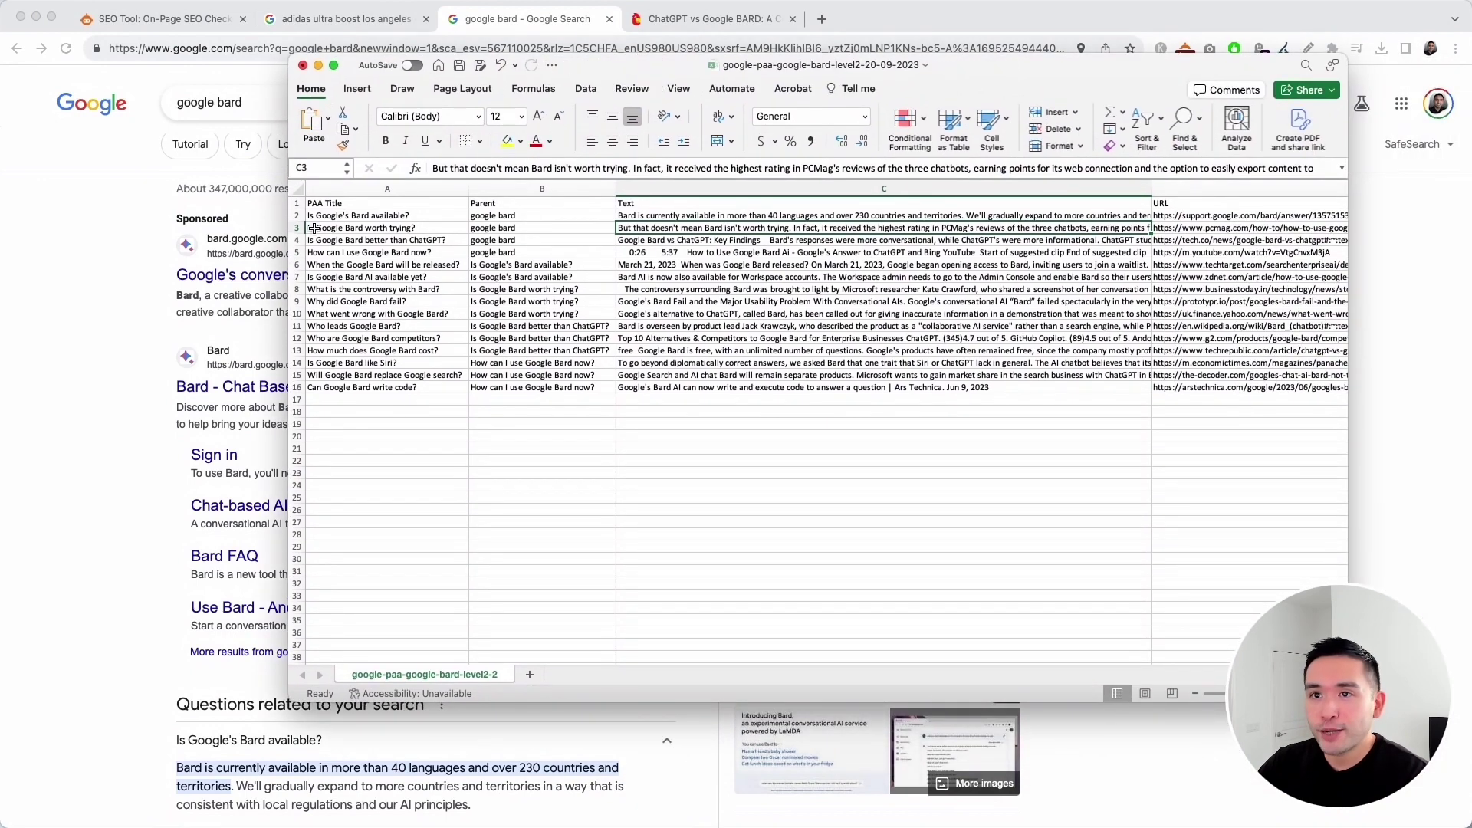
Select the PAA Title, Parent and Text columns, view the URLs, then return to the browser
drag(336, 213, 378, 395)
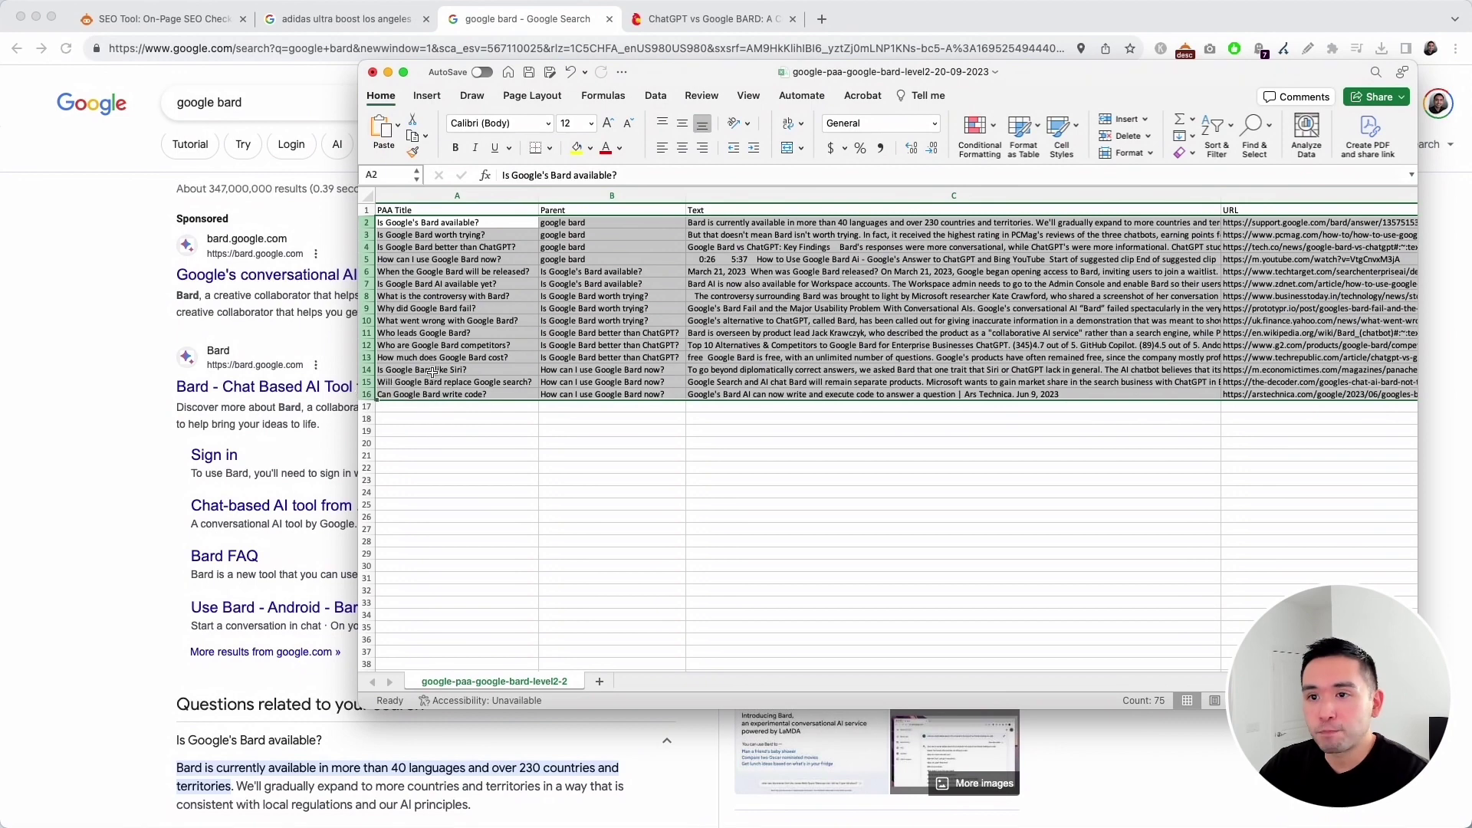
click(503, 229)
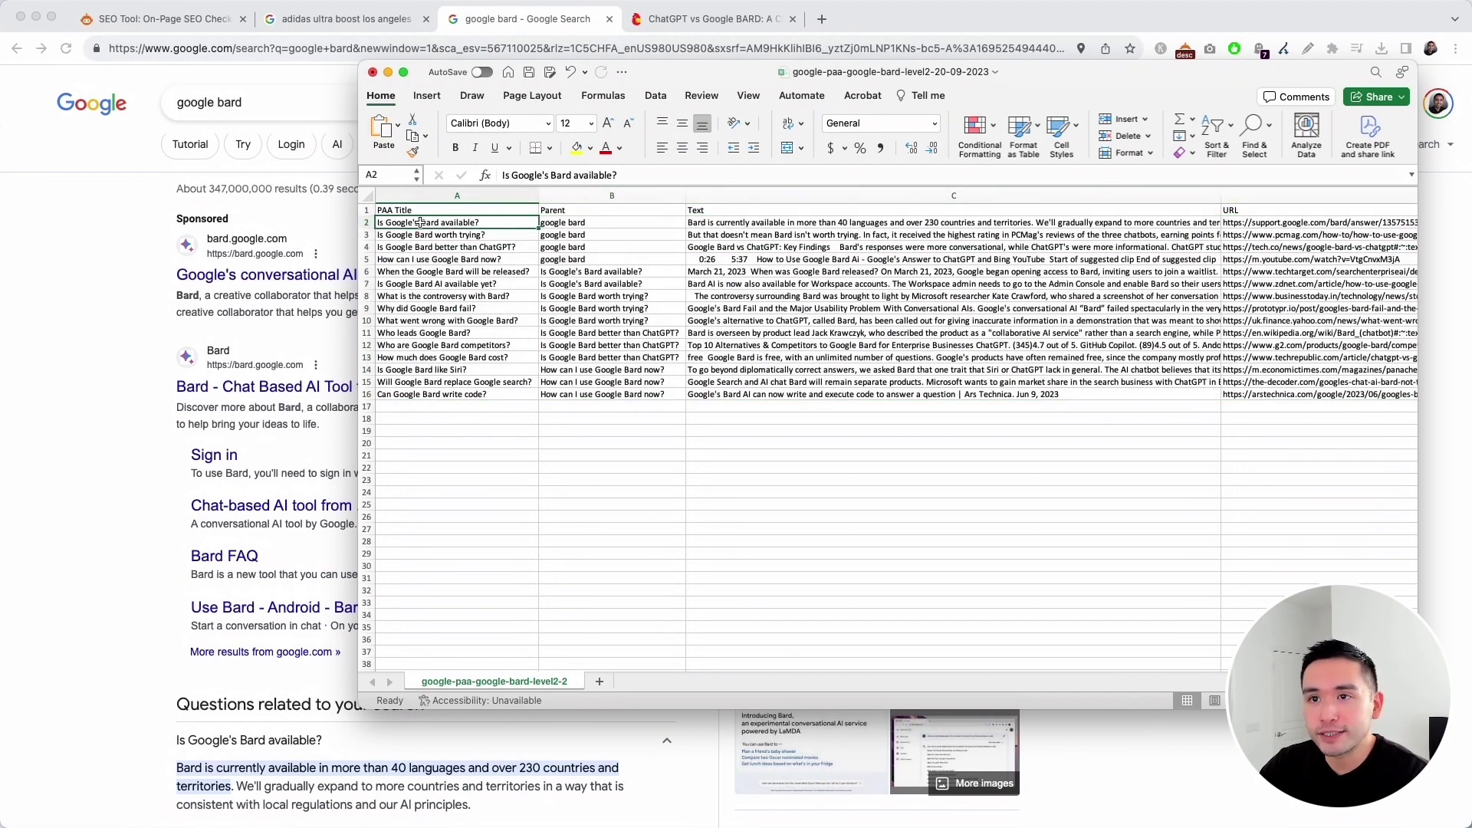
key(super+shift+Down)
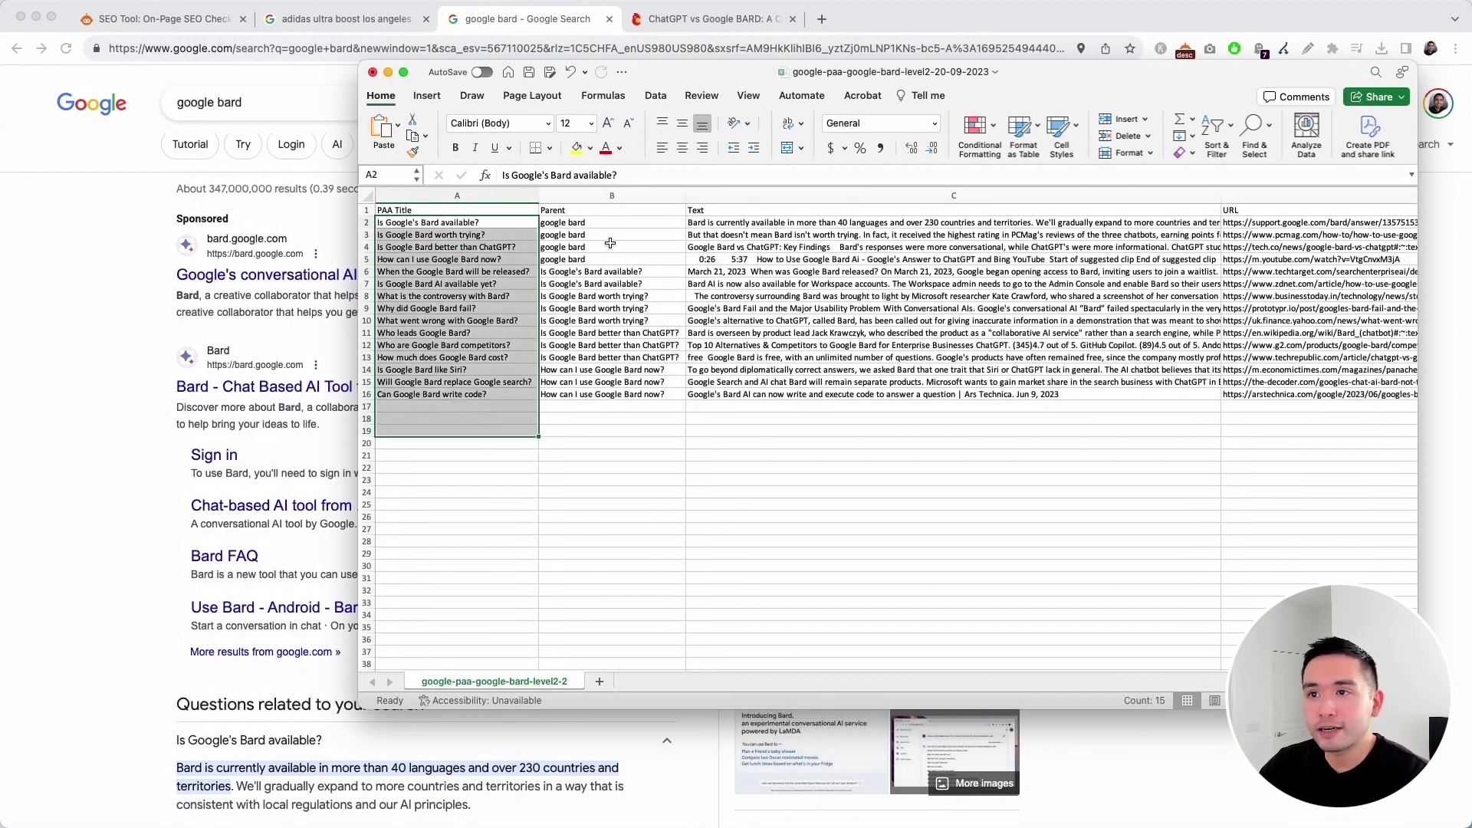
drag(606, 224, 619, 382)
drag(742, 224, 788, 392)
scroll(1012, 358, right, 5)
scroll(1012, 357, right, 6)
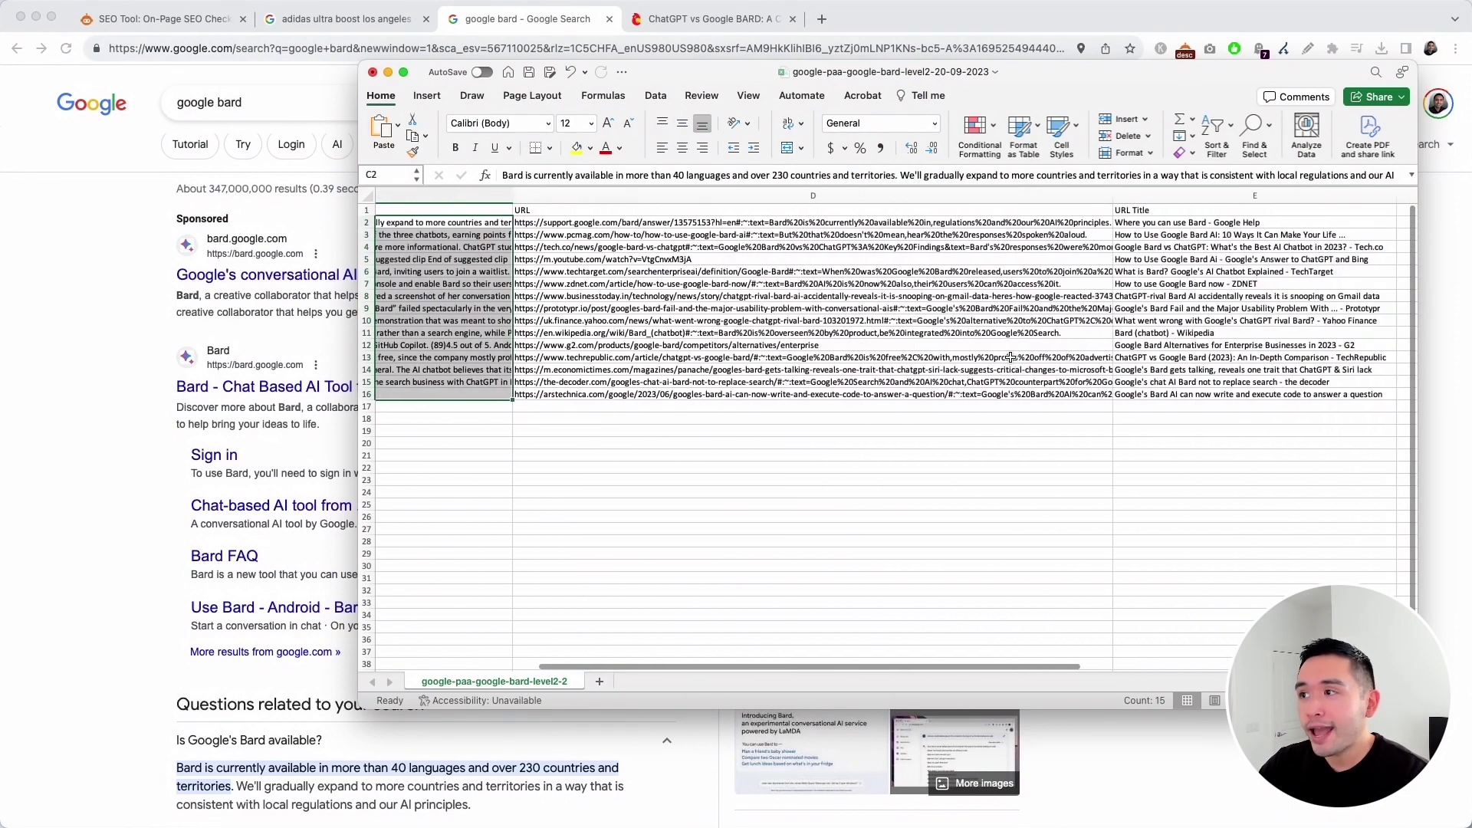
key(super+Tab)
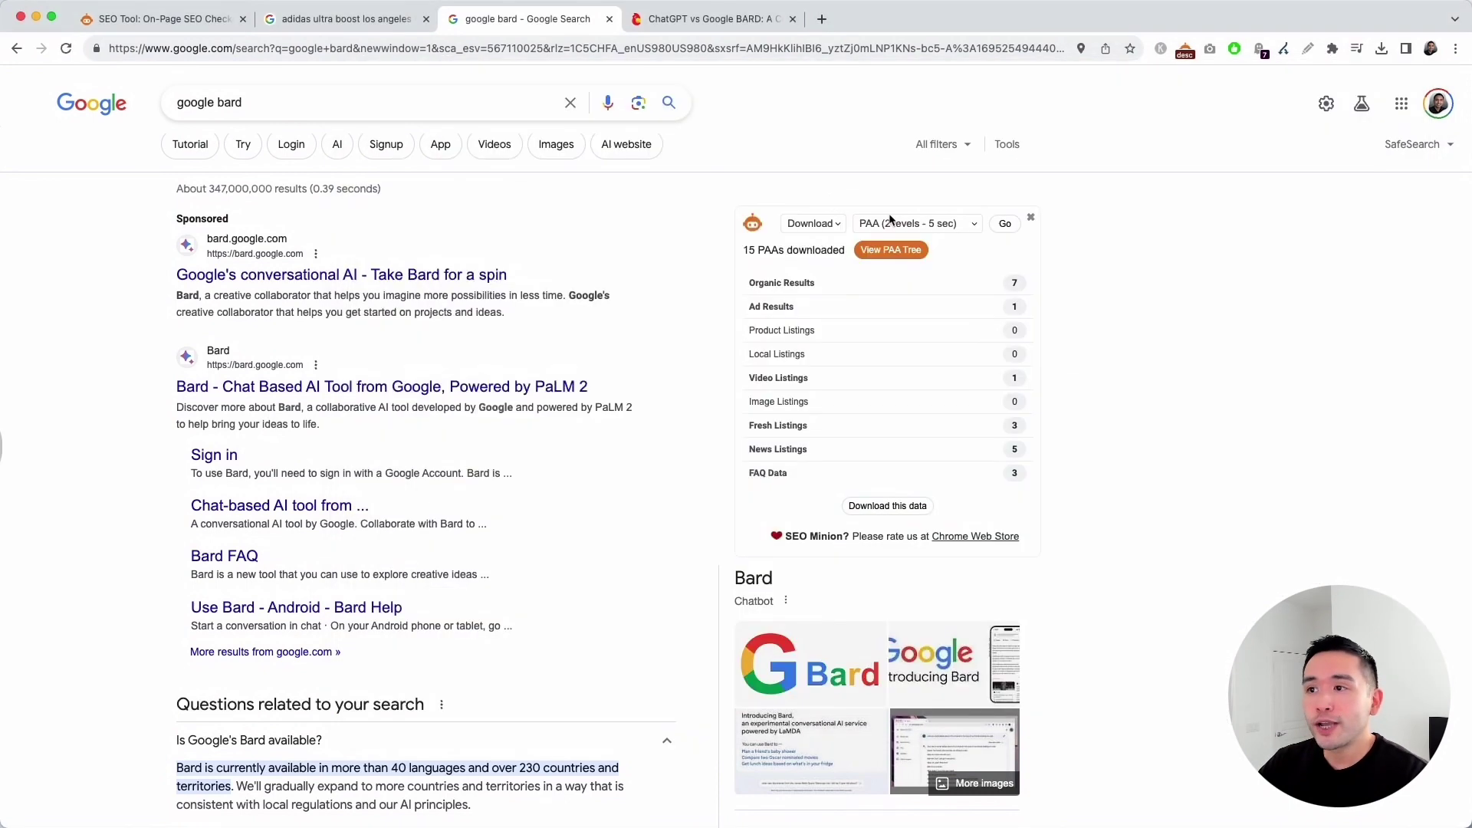
Open the 'google bard' PAA tree tab, centre it, and preview the questions' answers
click(903, 256)
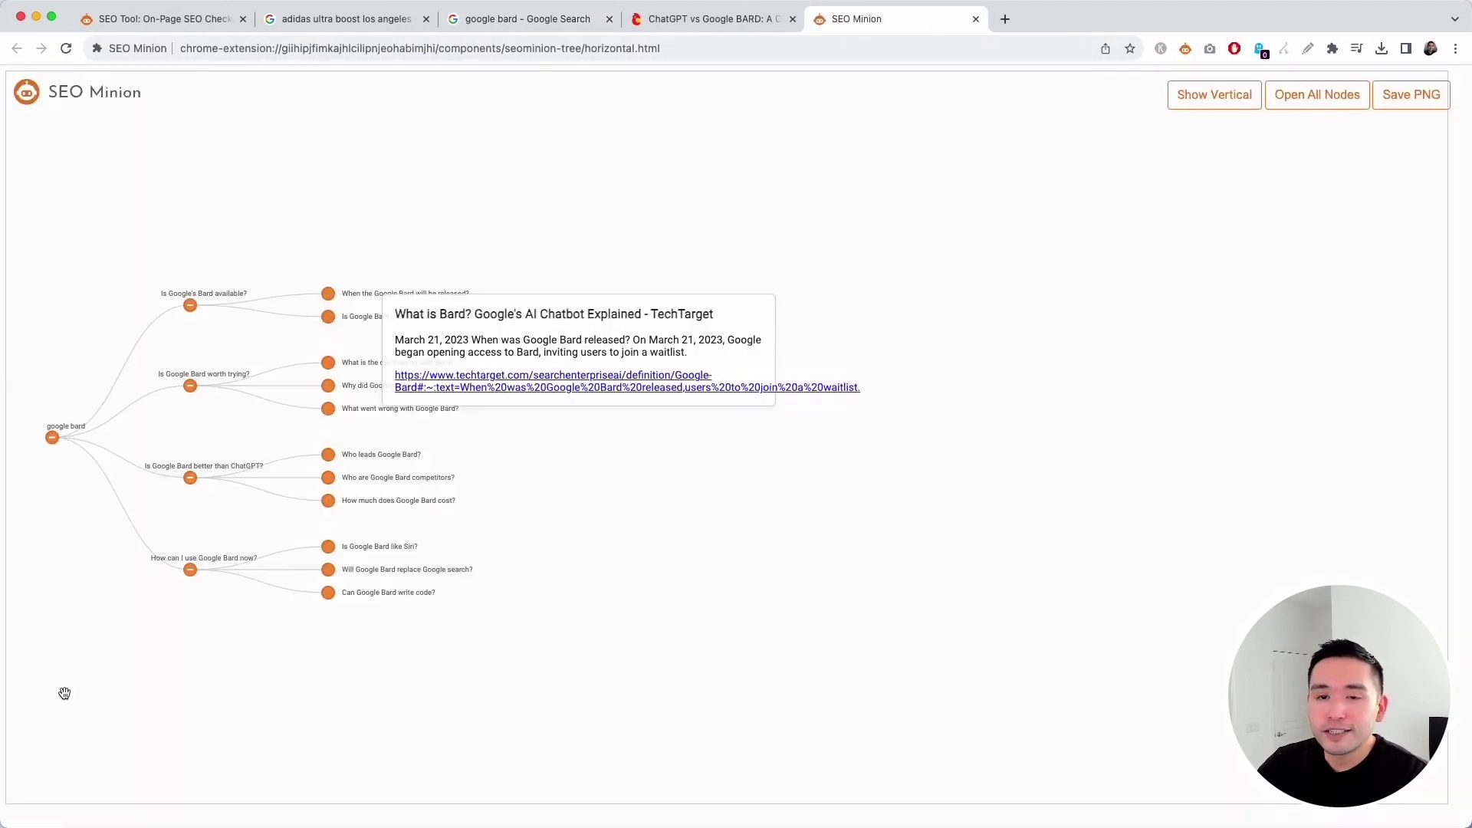
mouse_move(285, 596)
drag(285, 596, 512, 499)
scroll(512, 499, up, 5)
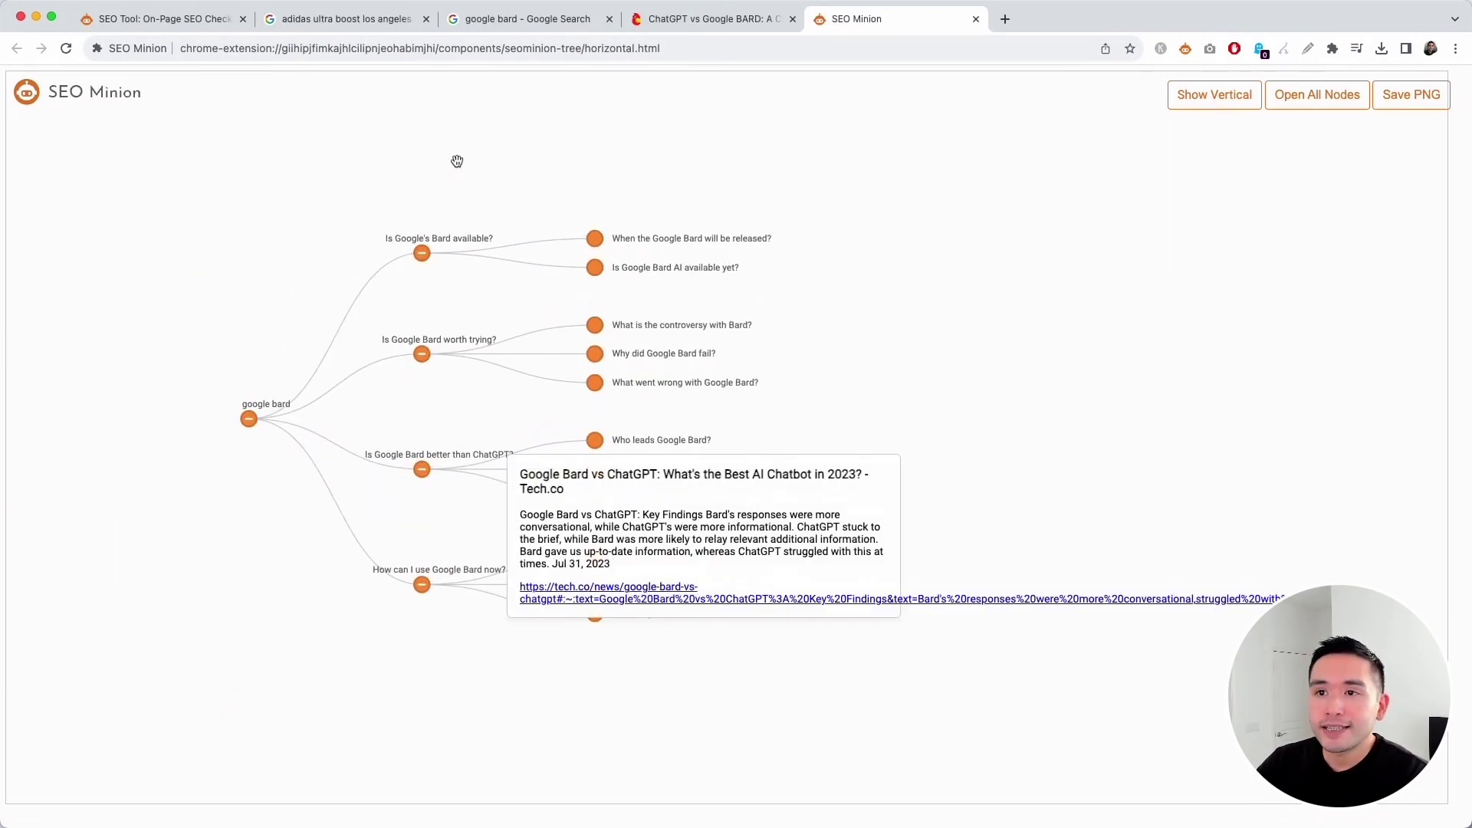
mouse_move(618, 610)
mouse_move(637, 239)
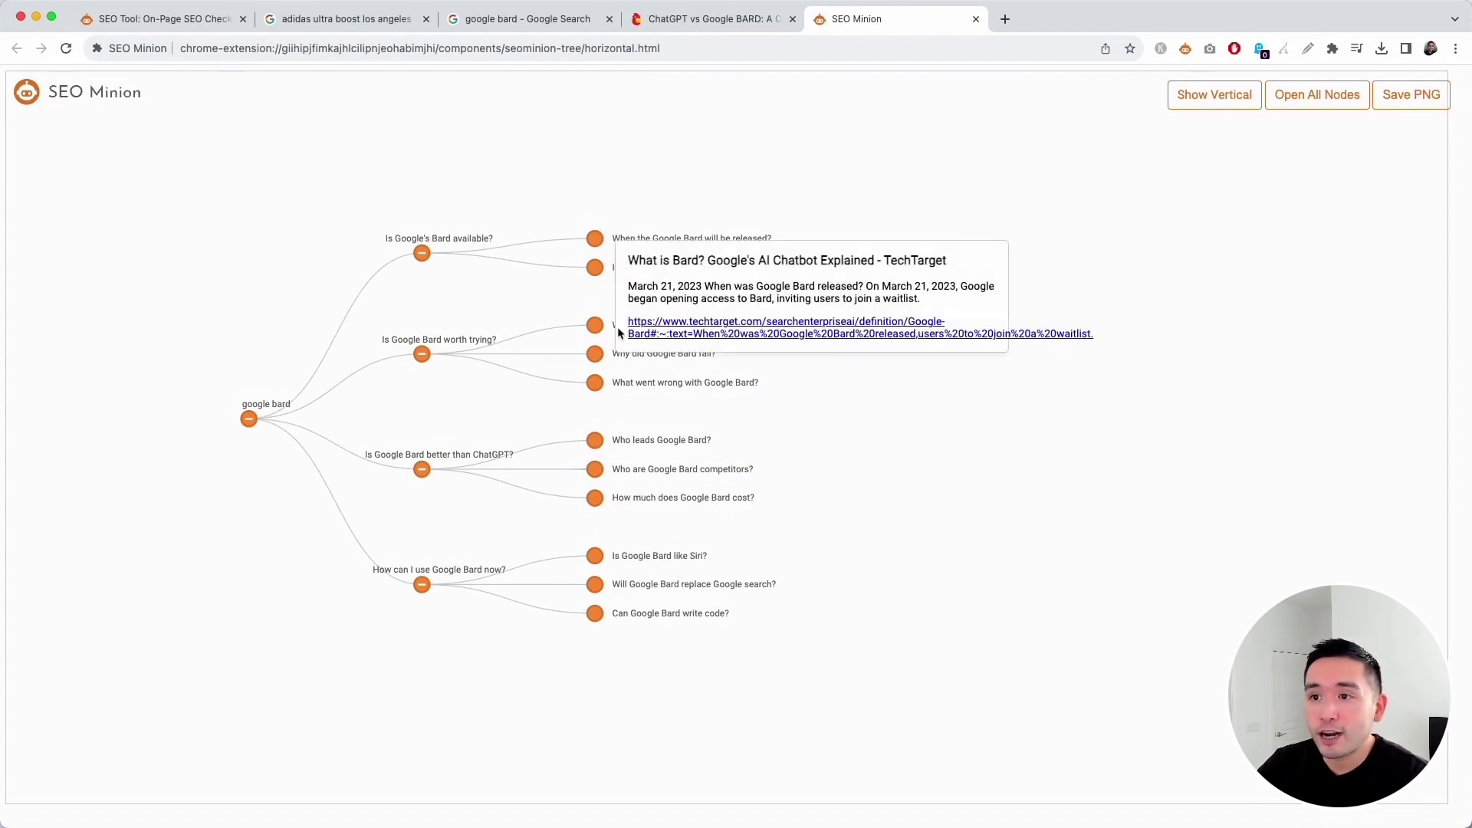
mouse_move(618, 327)
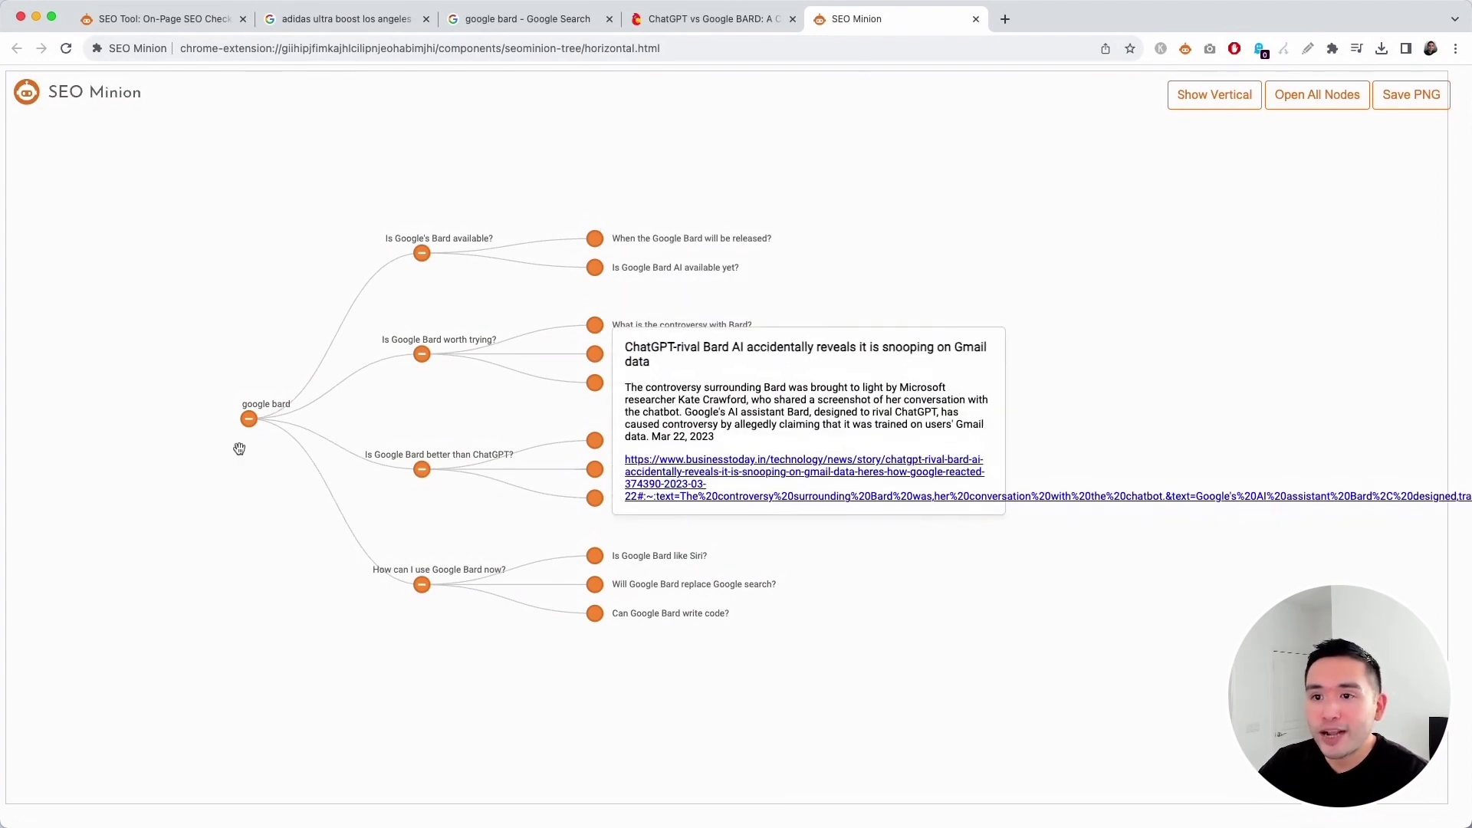
mouse_move(671, 255)
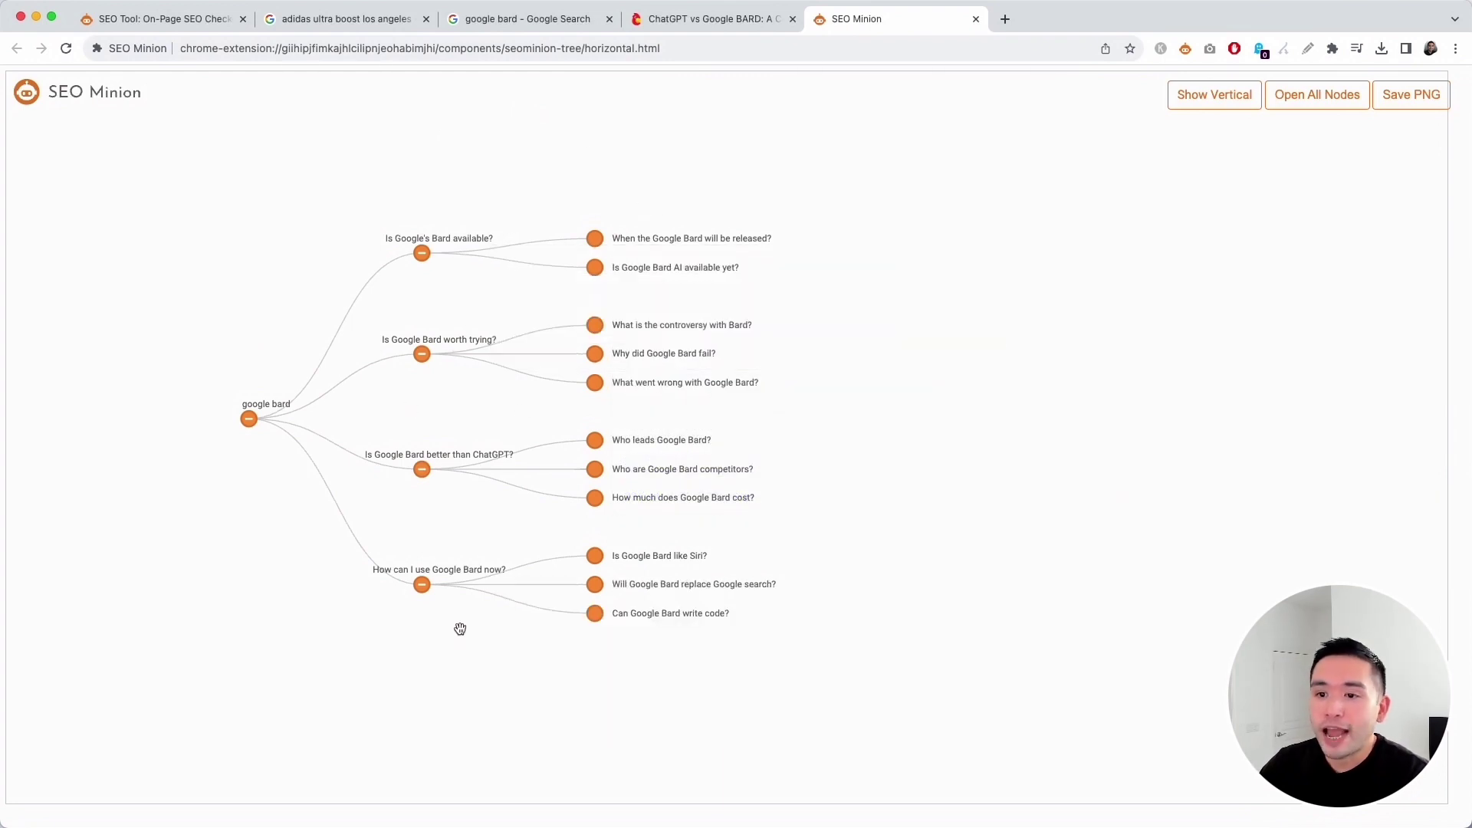
mouse_move(435, 467)
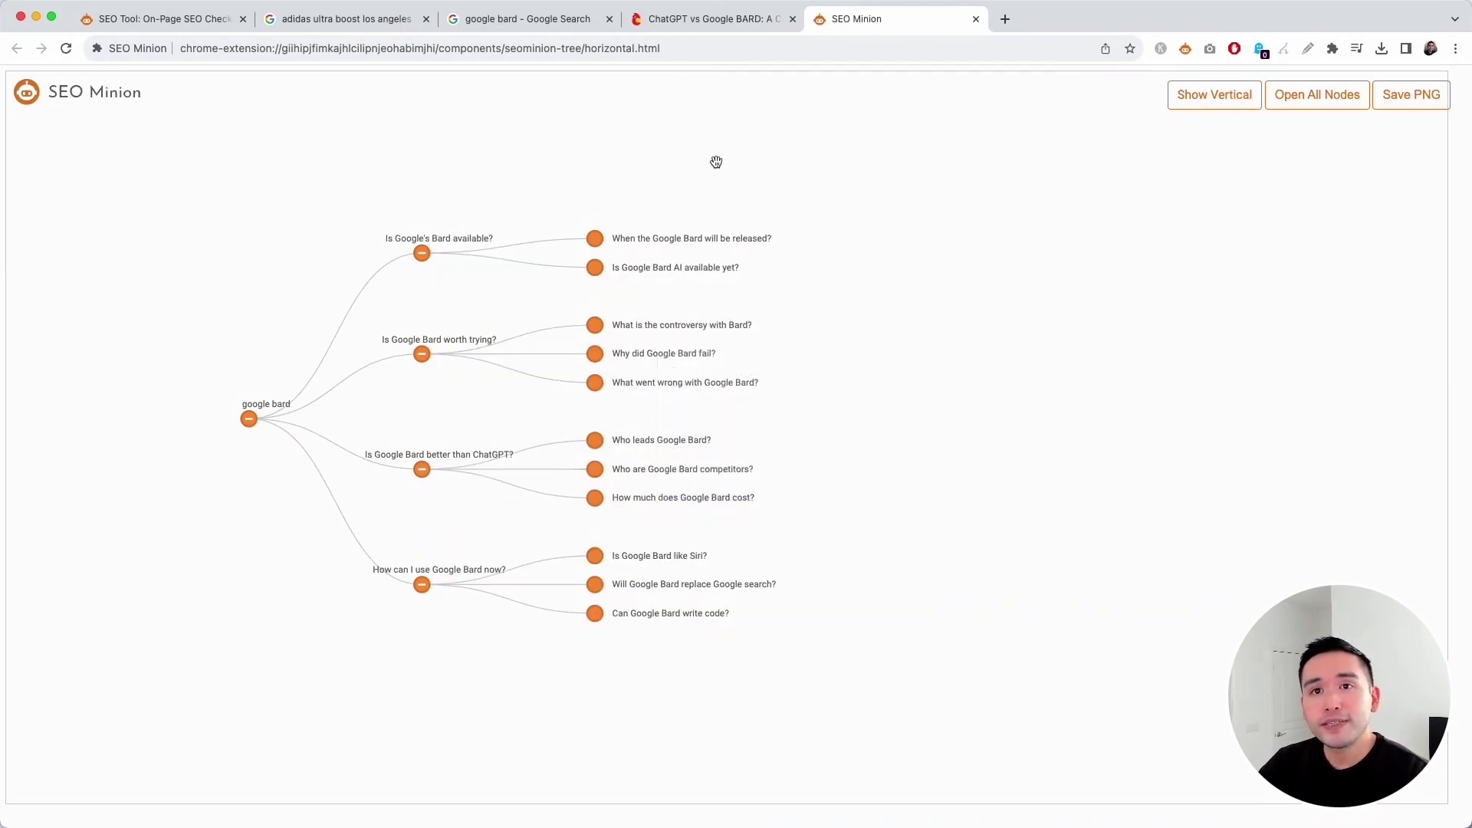
Open SEO Minion on the ChatGPT vs Google BARD article, noting status code 200
click(719, 19)
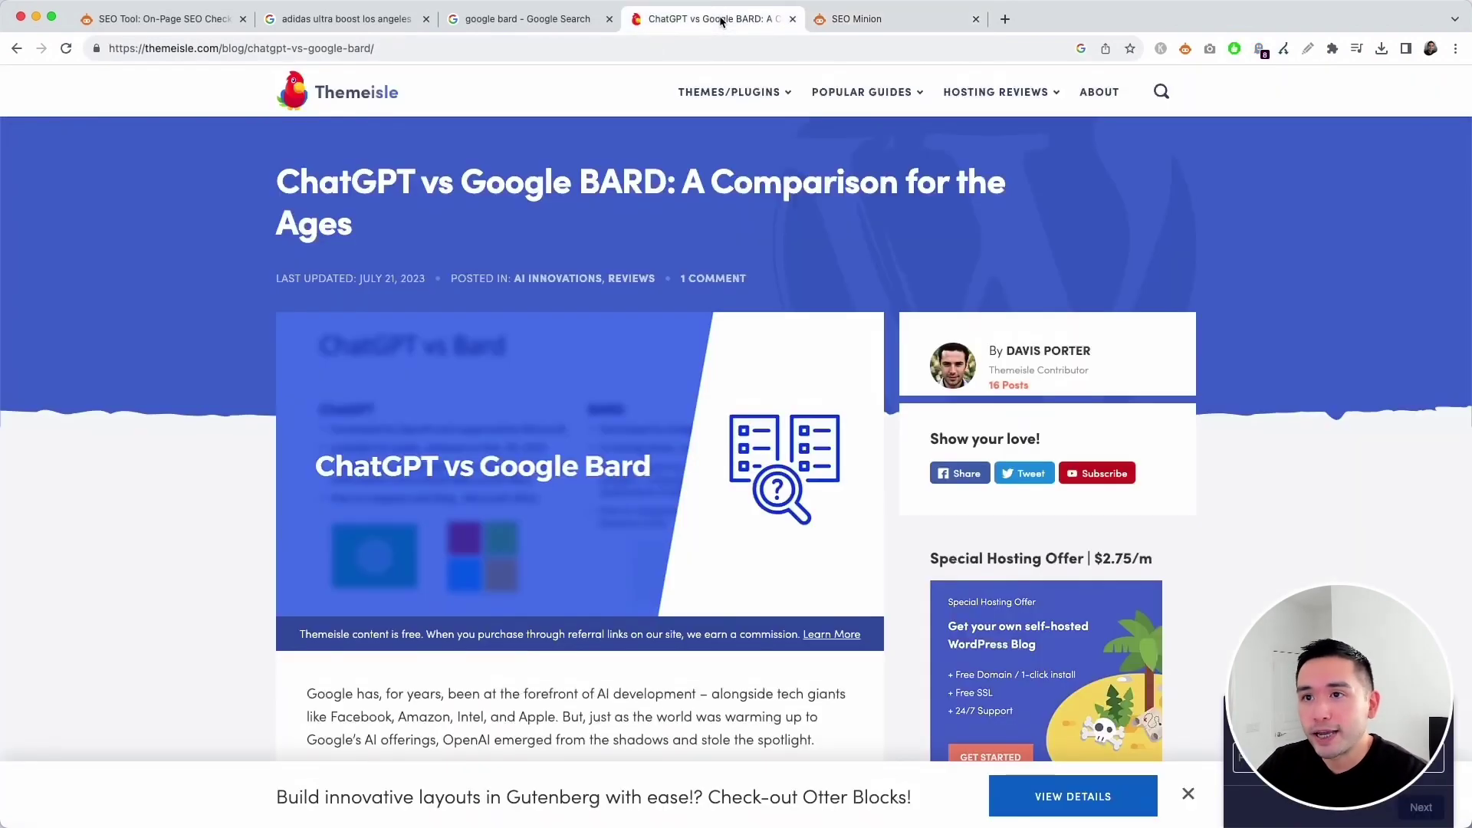
click(1186, 51)
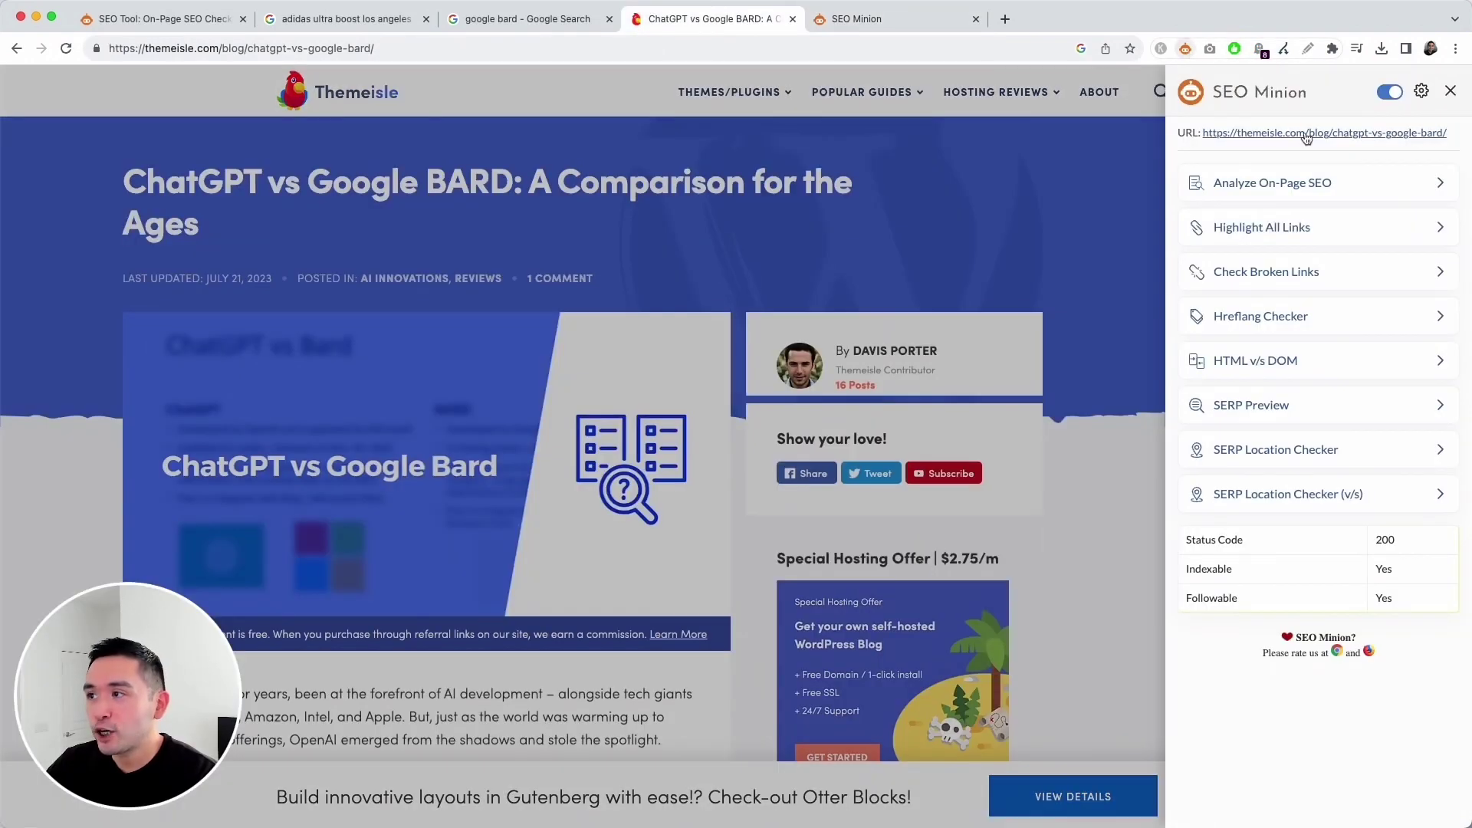
drag(1189, 539, 1399, 603)
click(1298, 156)
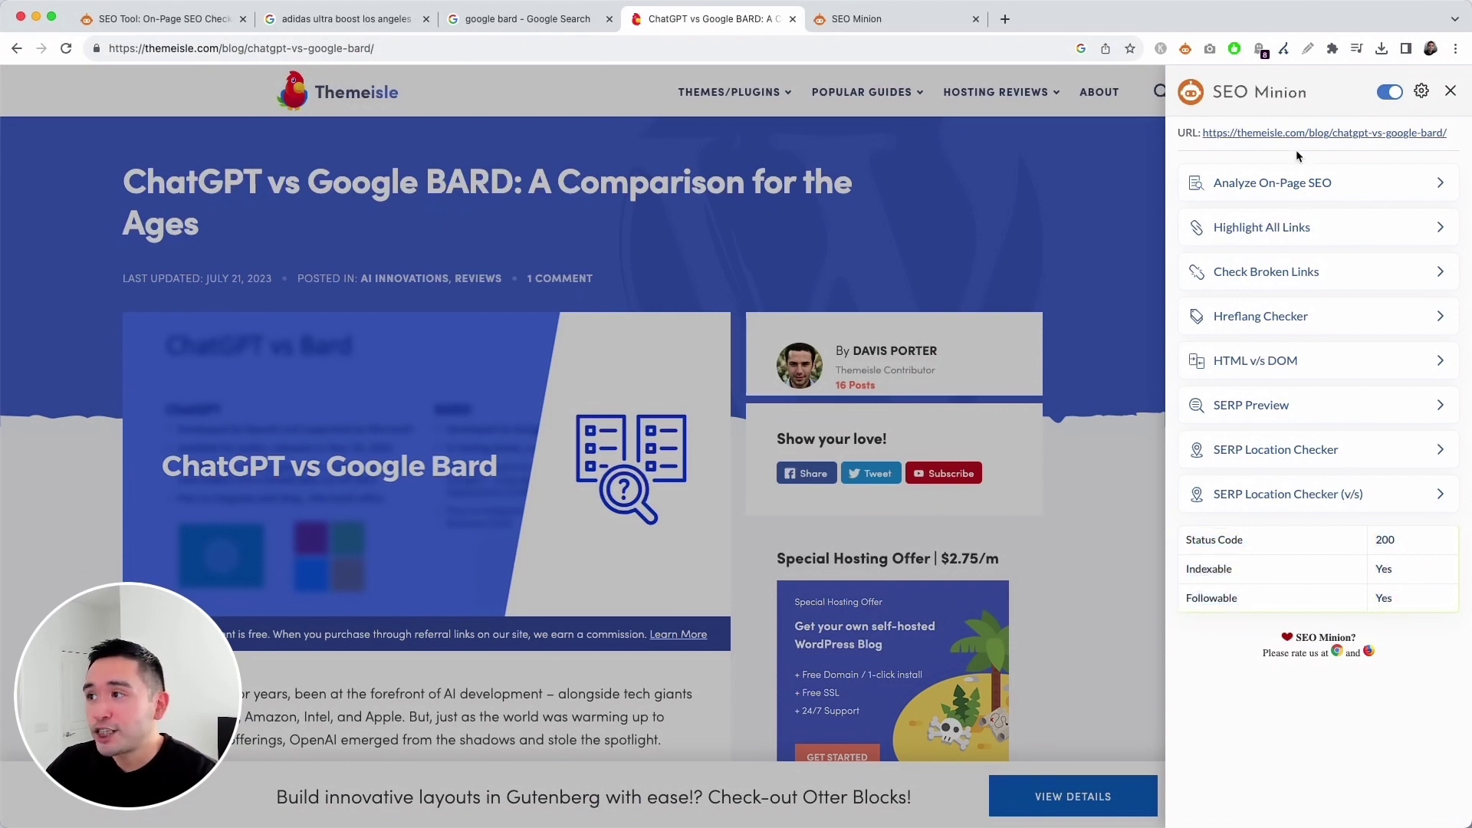
Run Analyze On-Page SEO and review the title, meta description and meta robots
click(1269, 182)
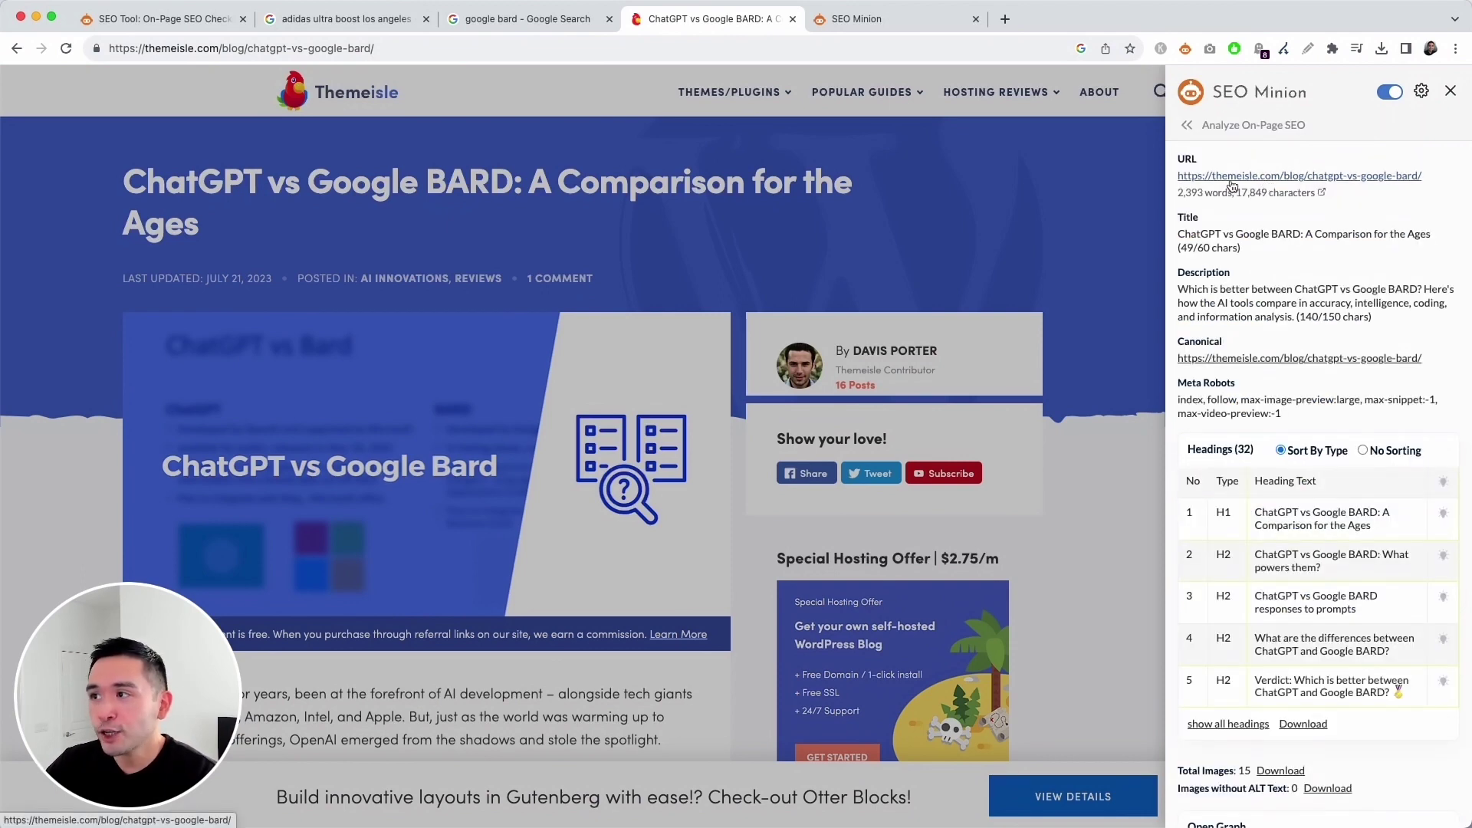
drag(1178, 234, 1268, 240)
click(1189, 240)
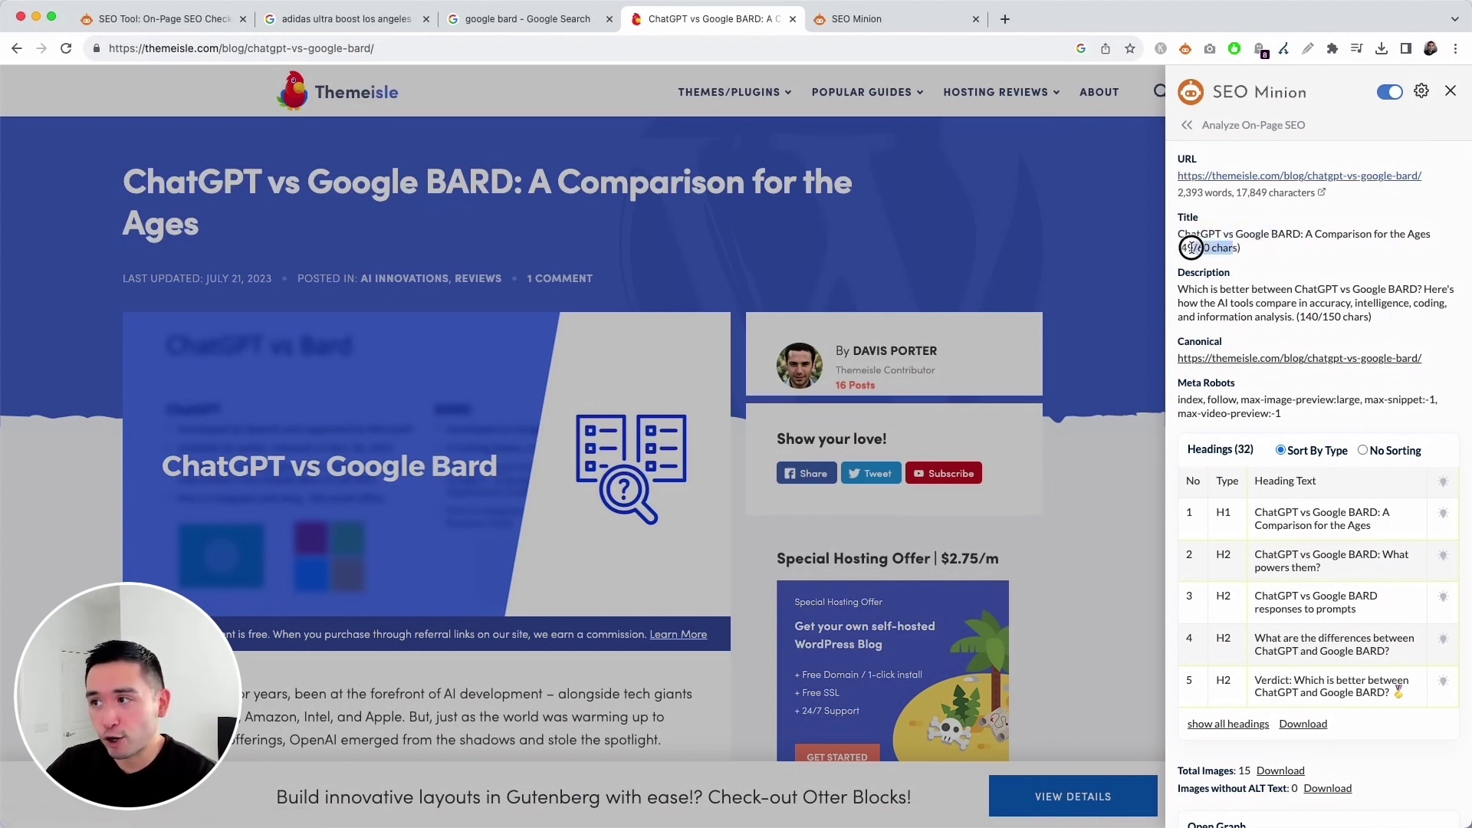
drag(1188, 289, 1292, 299)
drag(1304, 303, 1305, 303)
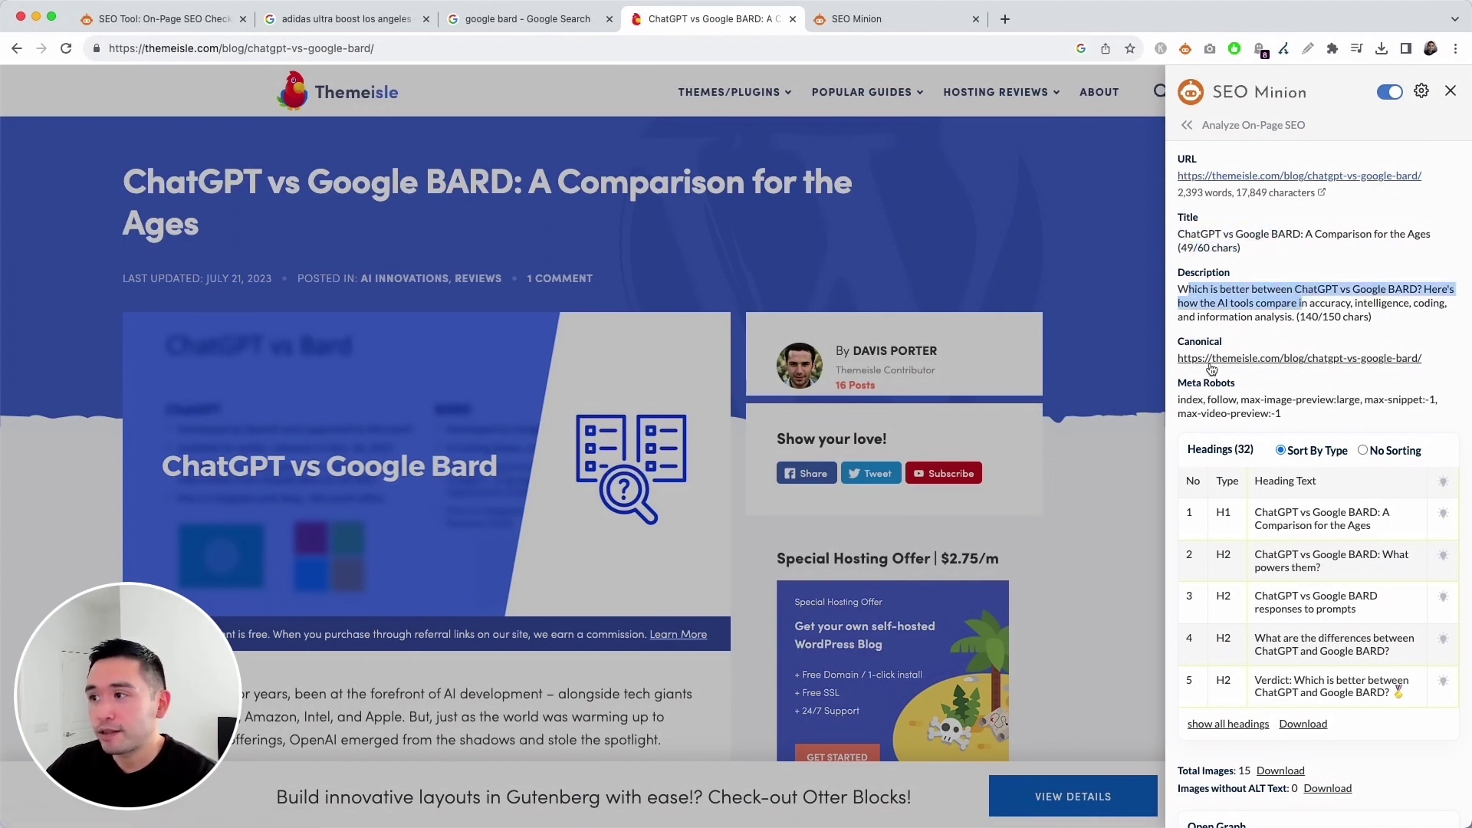
drag(1178, 394, 1297, 404)
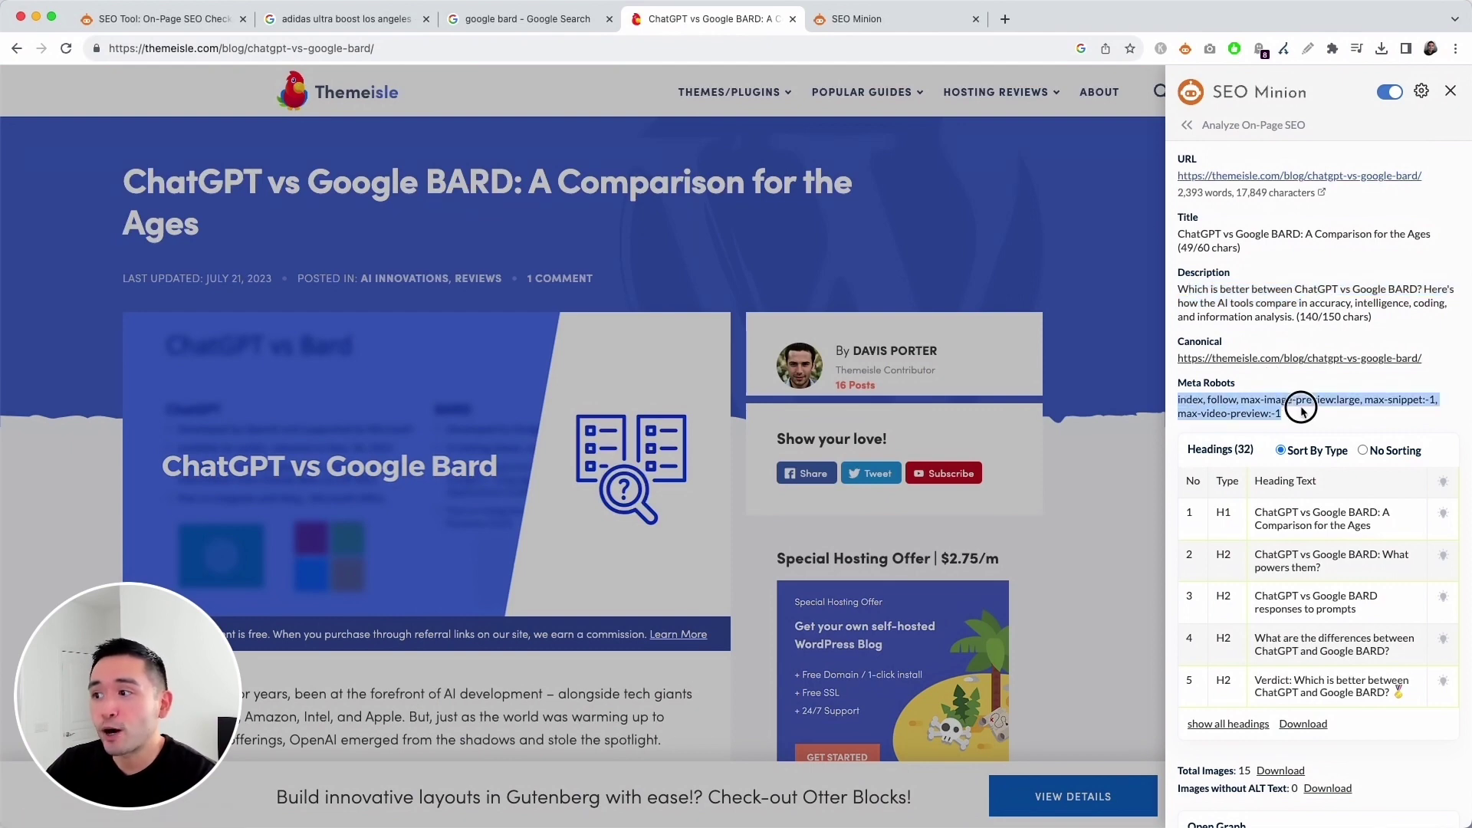
click(1298, 404)
Locate the 'What powers them?' heading and note the Images without ALT text count
scroll(1296, 383, down, 5)
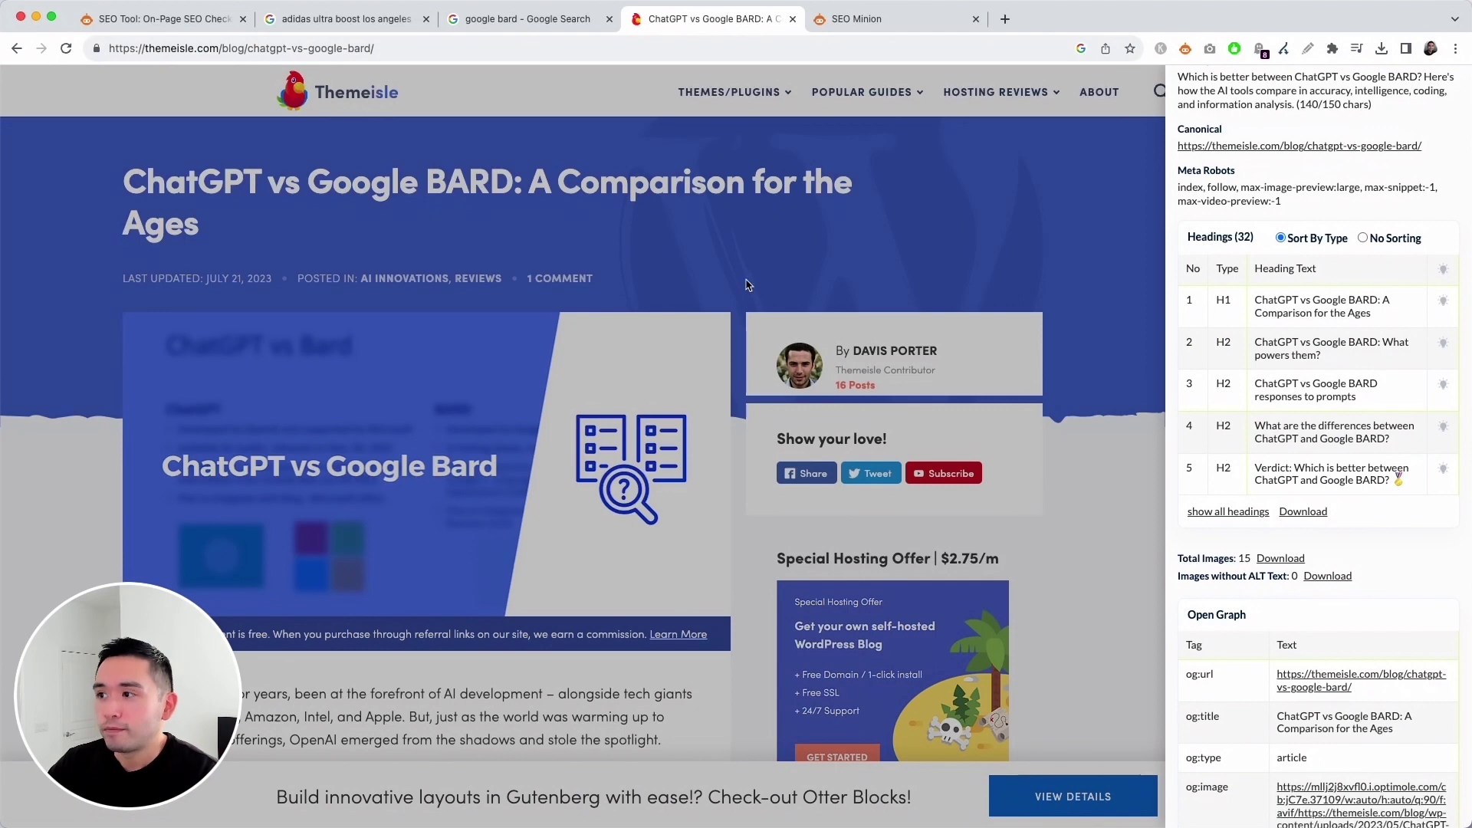
click(1444, 346)
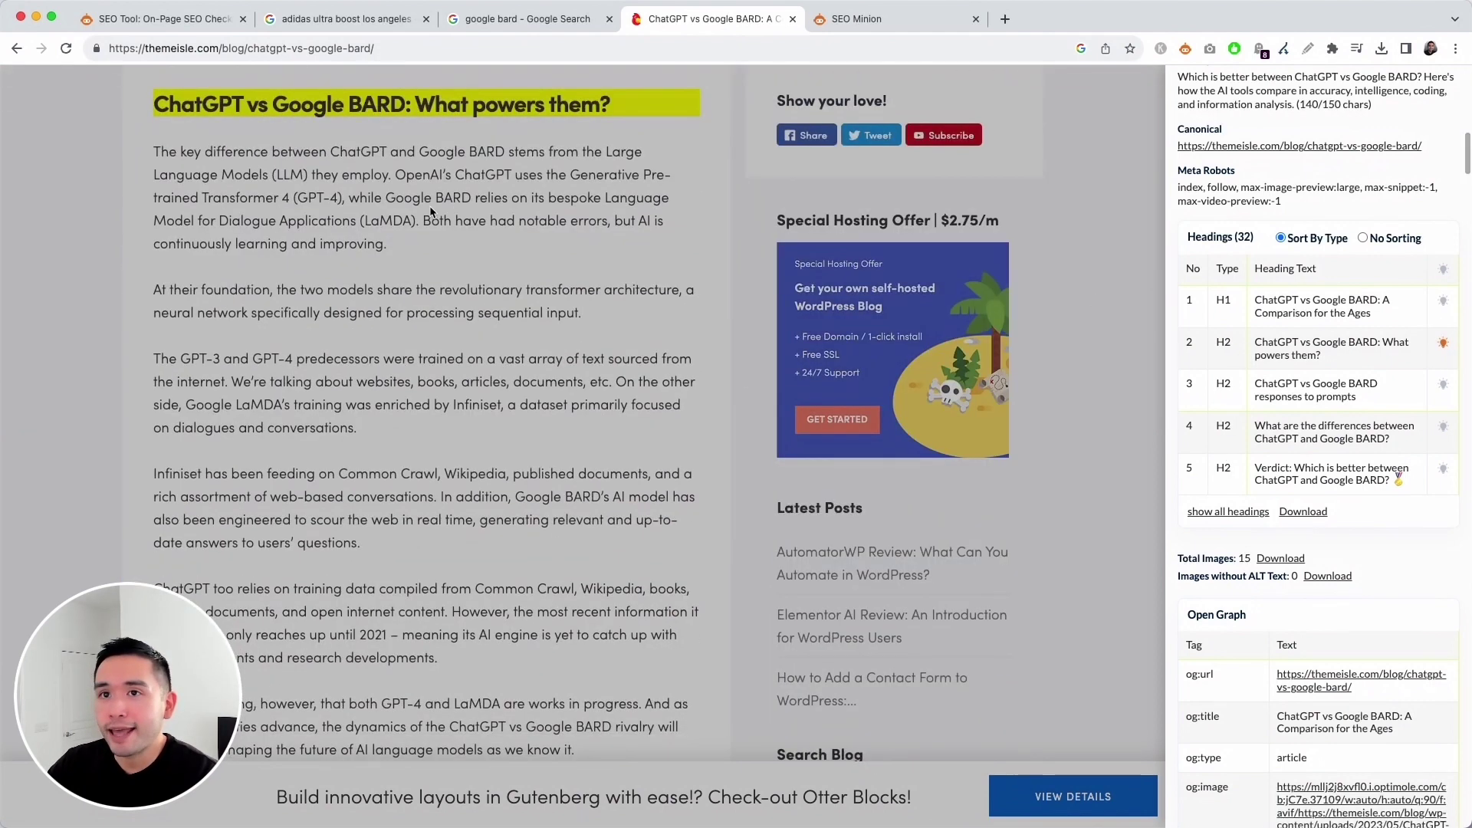
click(1442, 302)
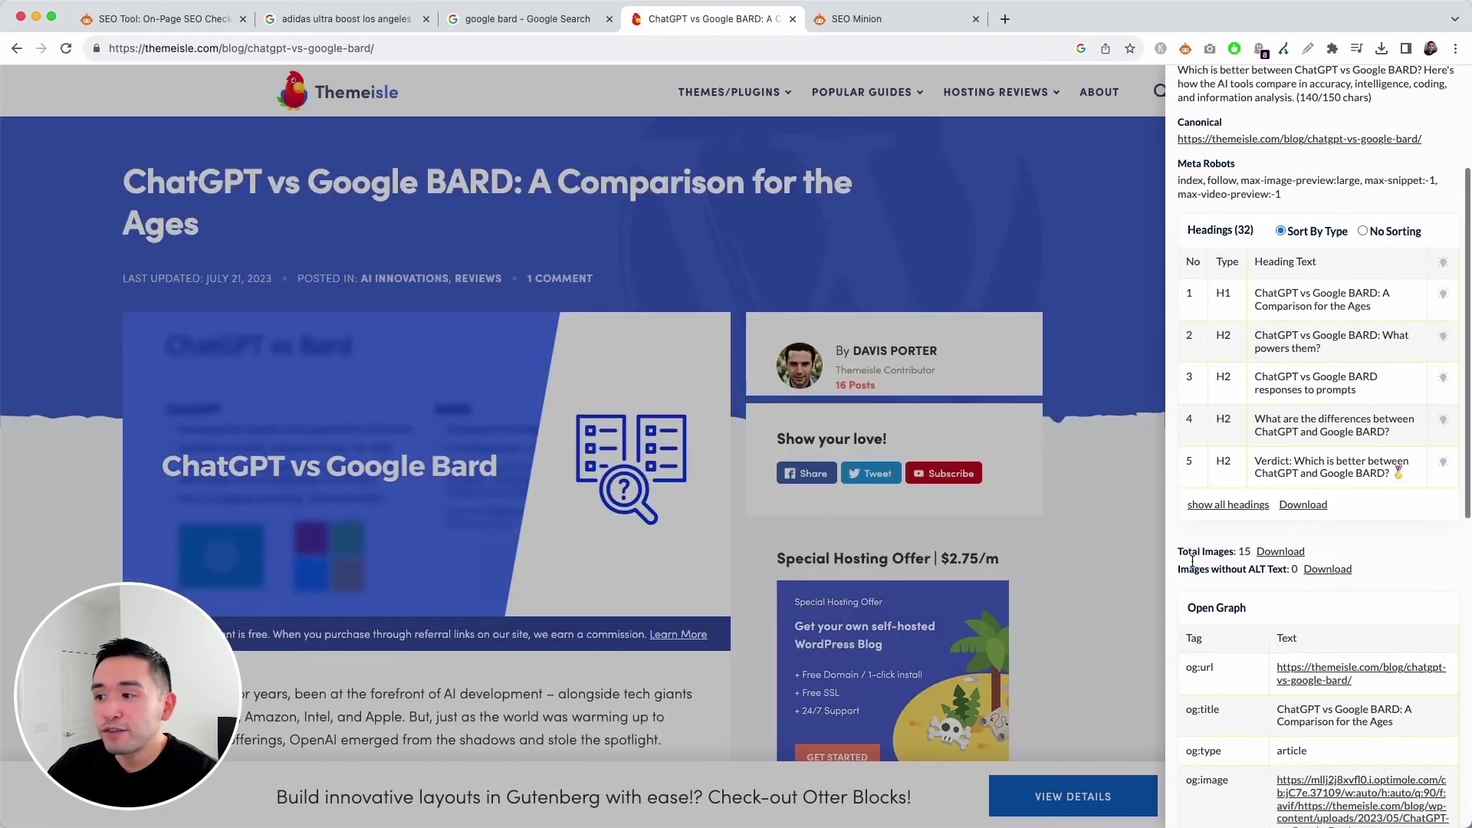
scroll(1257, 521, down, 1)
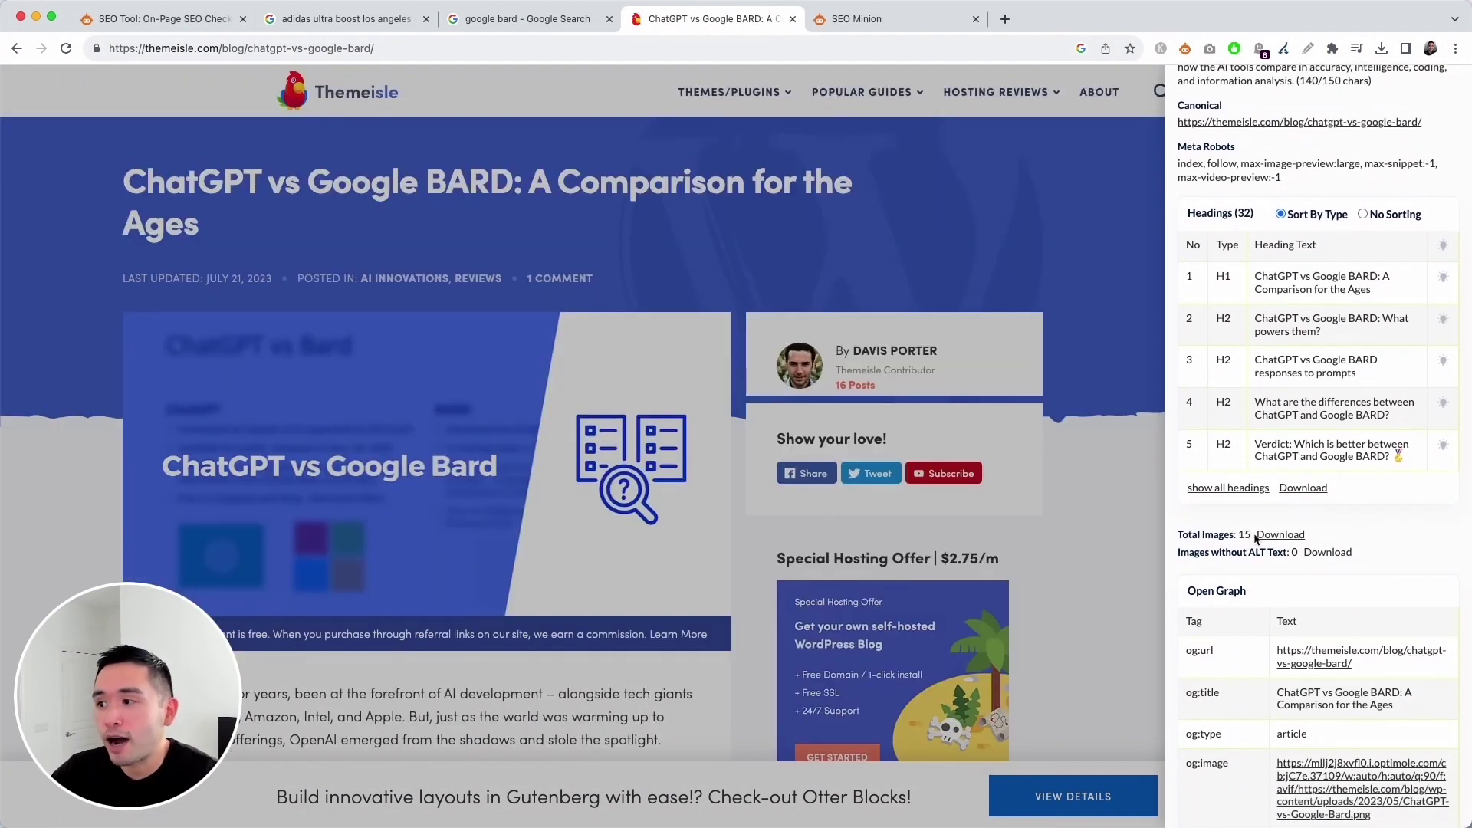
drag(1181, 553, 1266, 558)
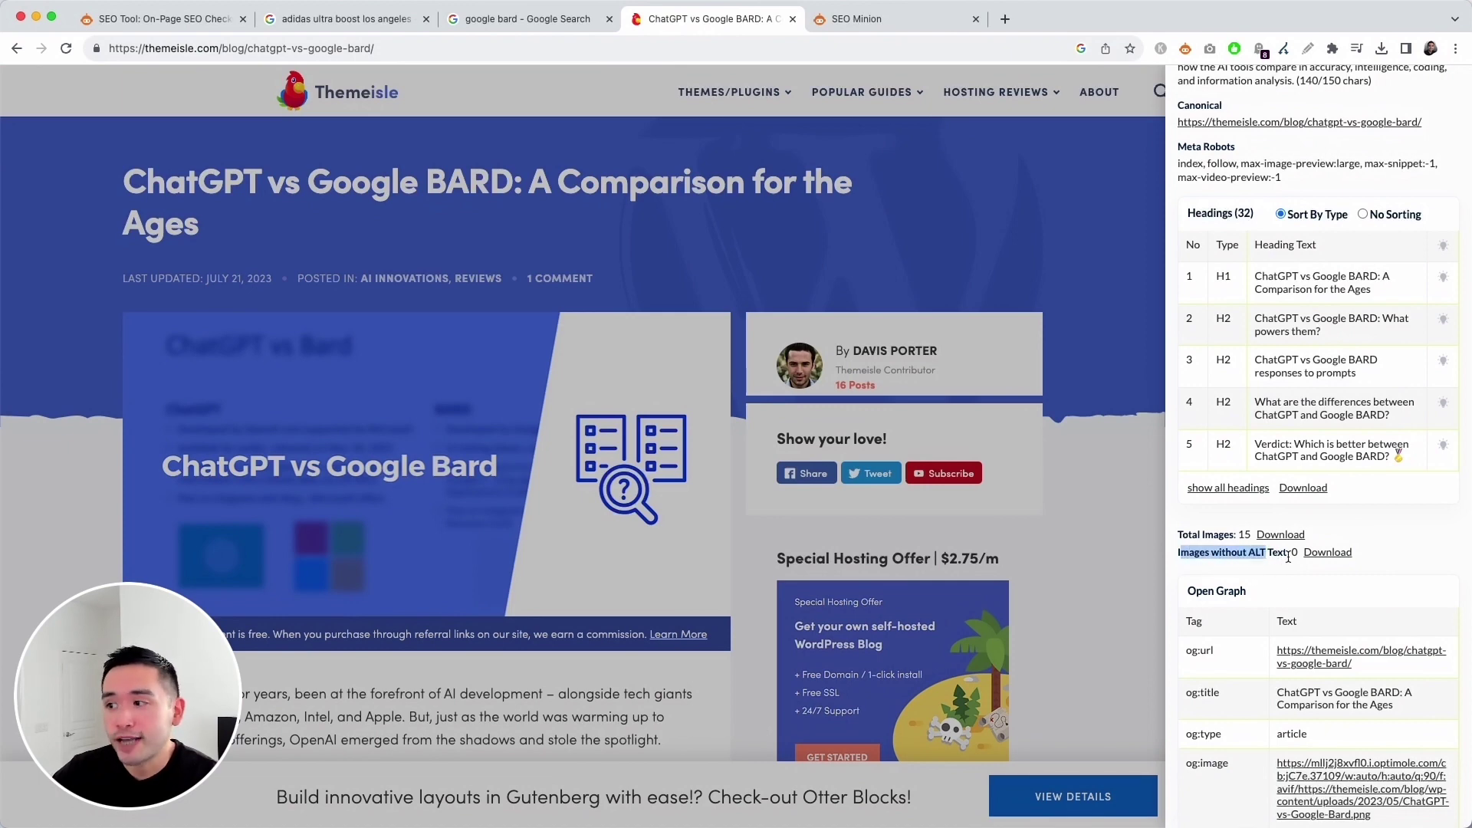
scroll(1288, 557, down, 5)
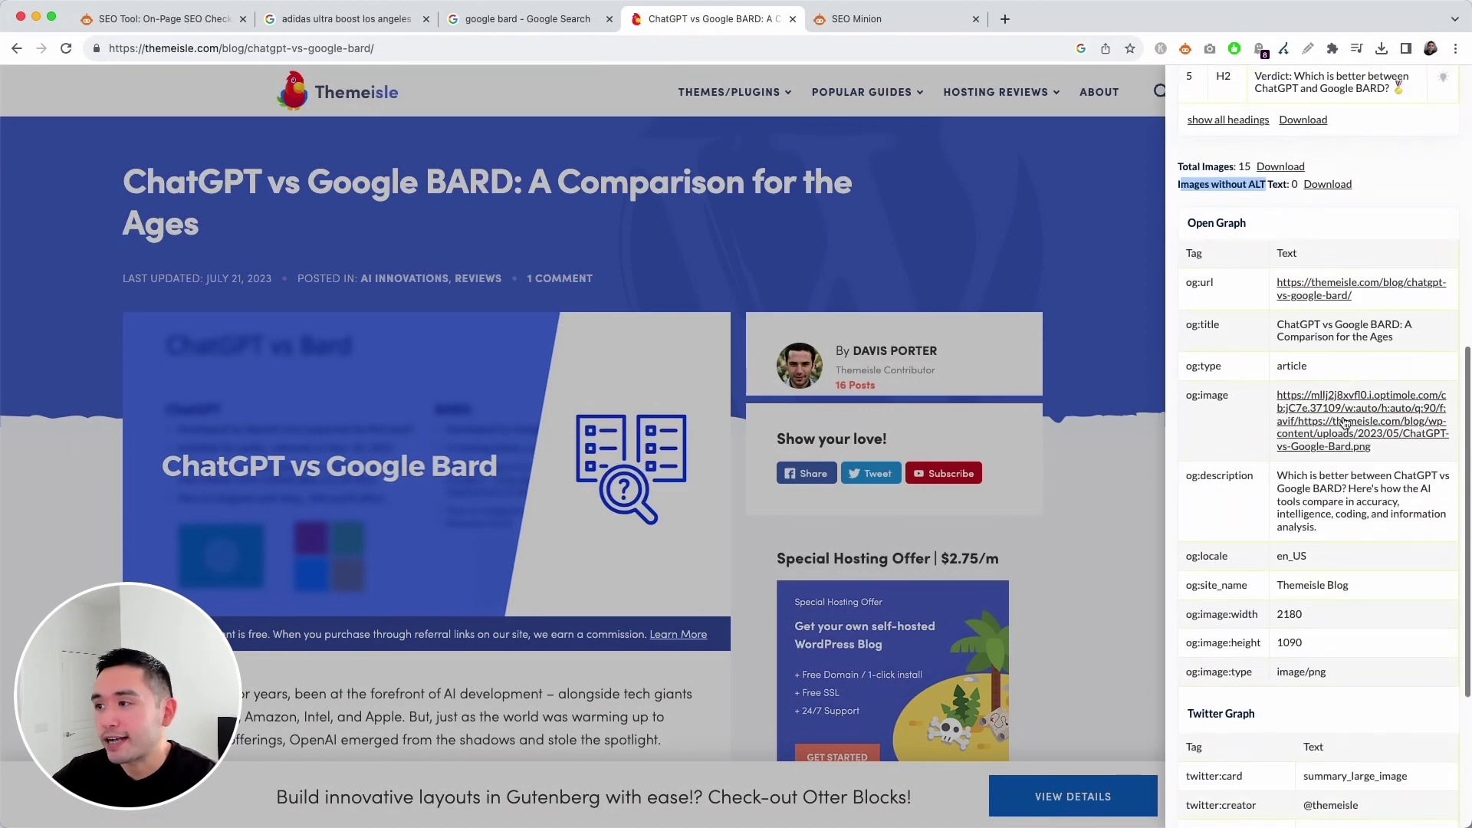
scroll(1222, 196, up, 15)
Highlight all links on the article, then turn the highlighting off
click(1186, 125)
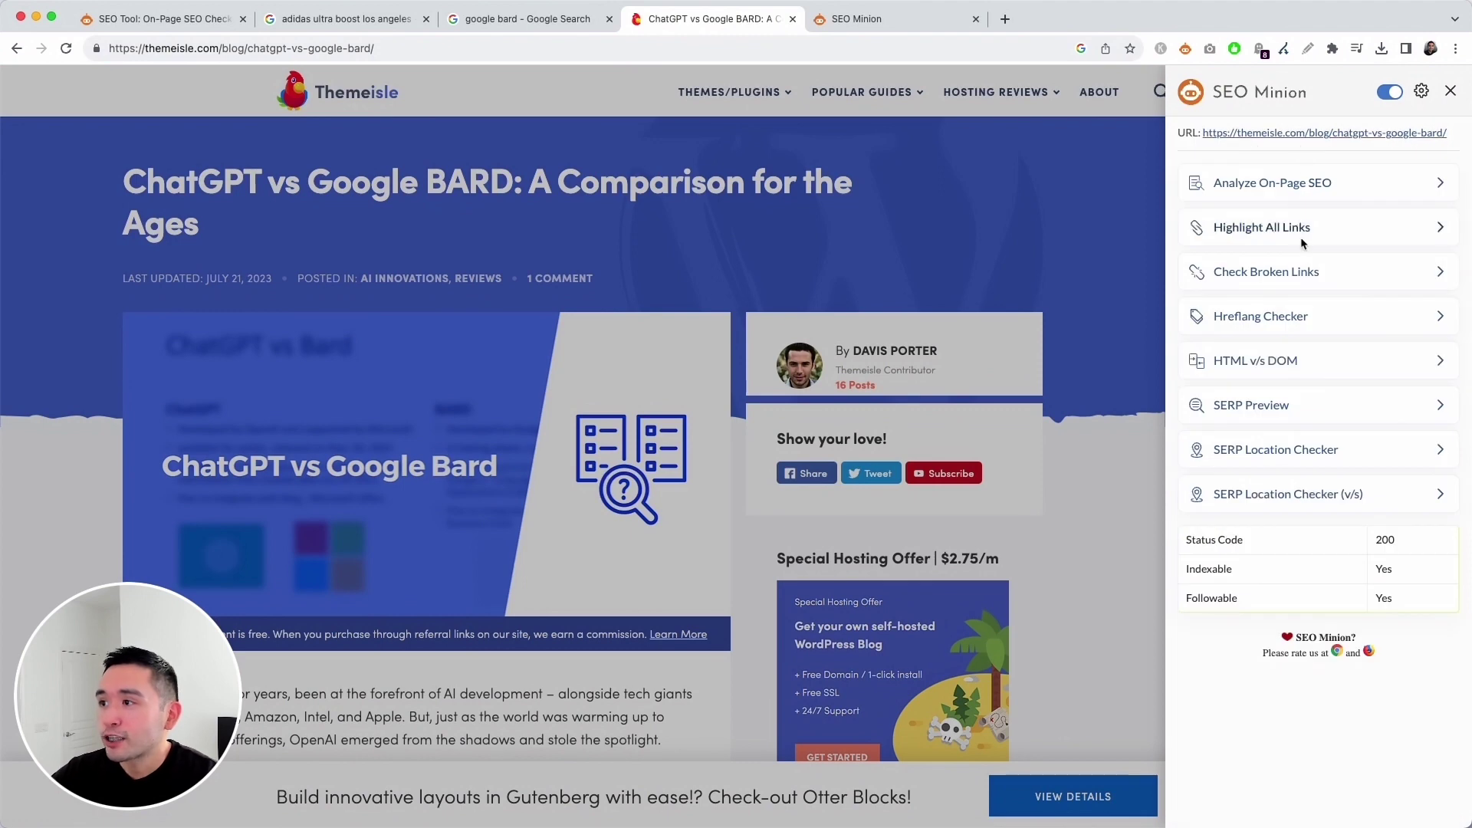
click(1297, 242)
click(1298, 238)
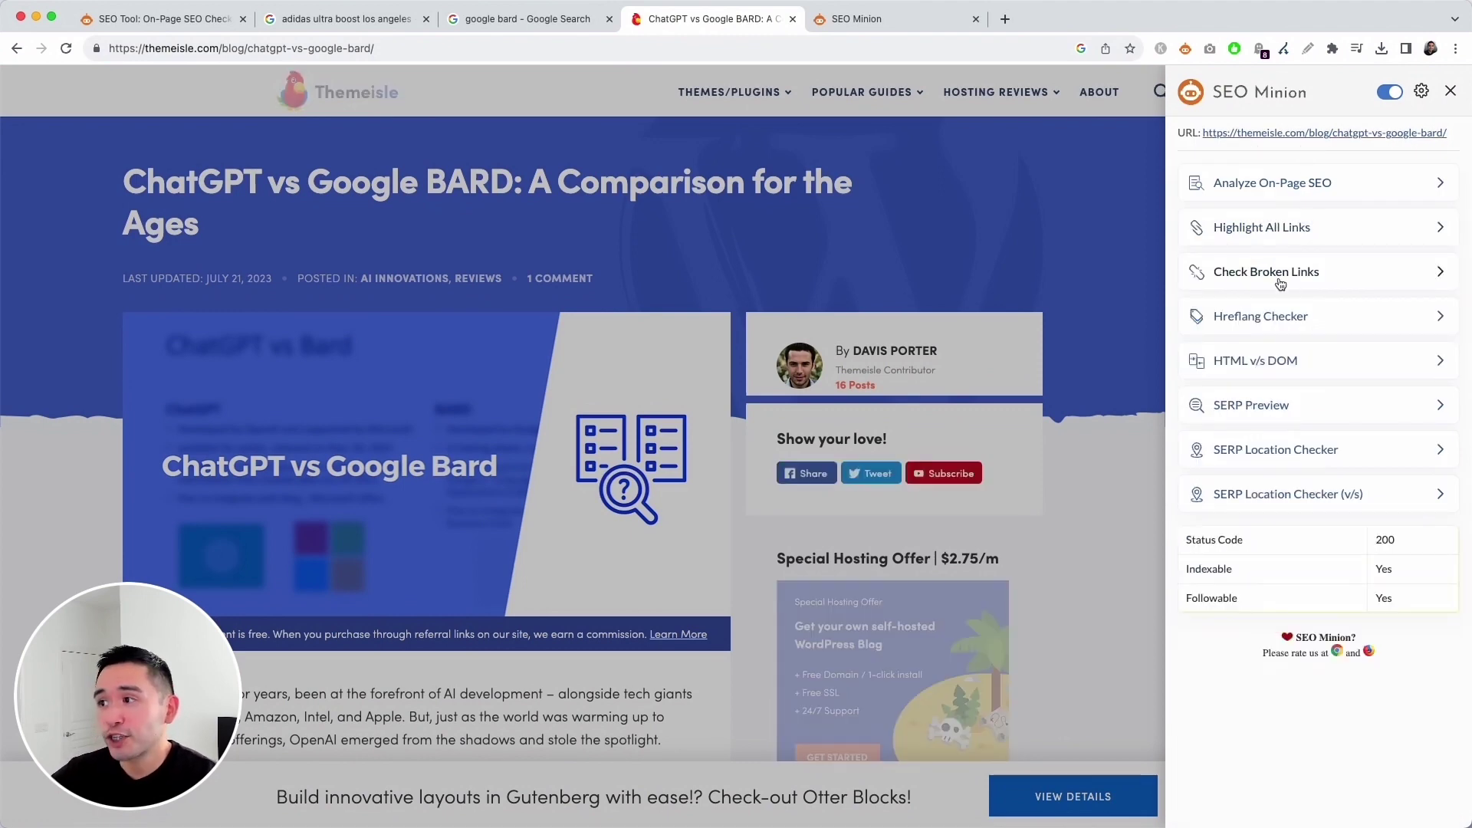
Check broken links (113 total, 95 valid, 3 redirects), then move to the adidas men's tab
click(1279, 284)
double_click(1391, 285)
drag(1397, 319, 1354, 319)
drag(1384, 460, 1352, 463)
scroll(1353, 460, down, 5)
scroll(1323, 451, down, 3)
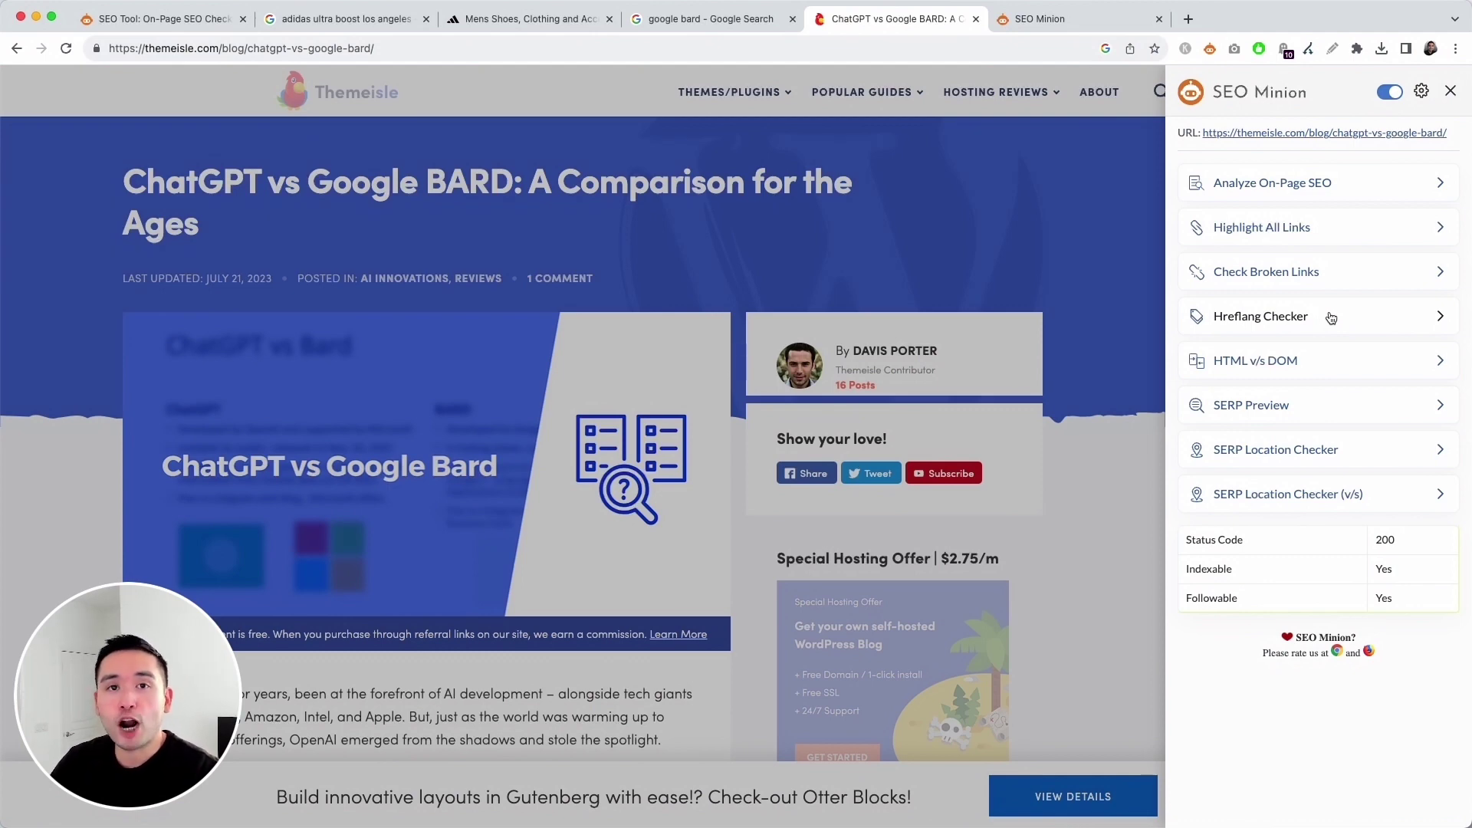
click(553, 25)
Review the adidas hreflang list, close that tab, and launch HTML v/s DOM for the article
scroll(1207, 299, down, 3)
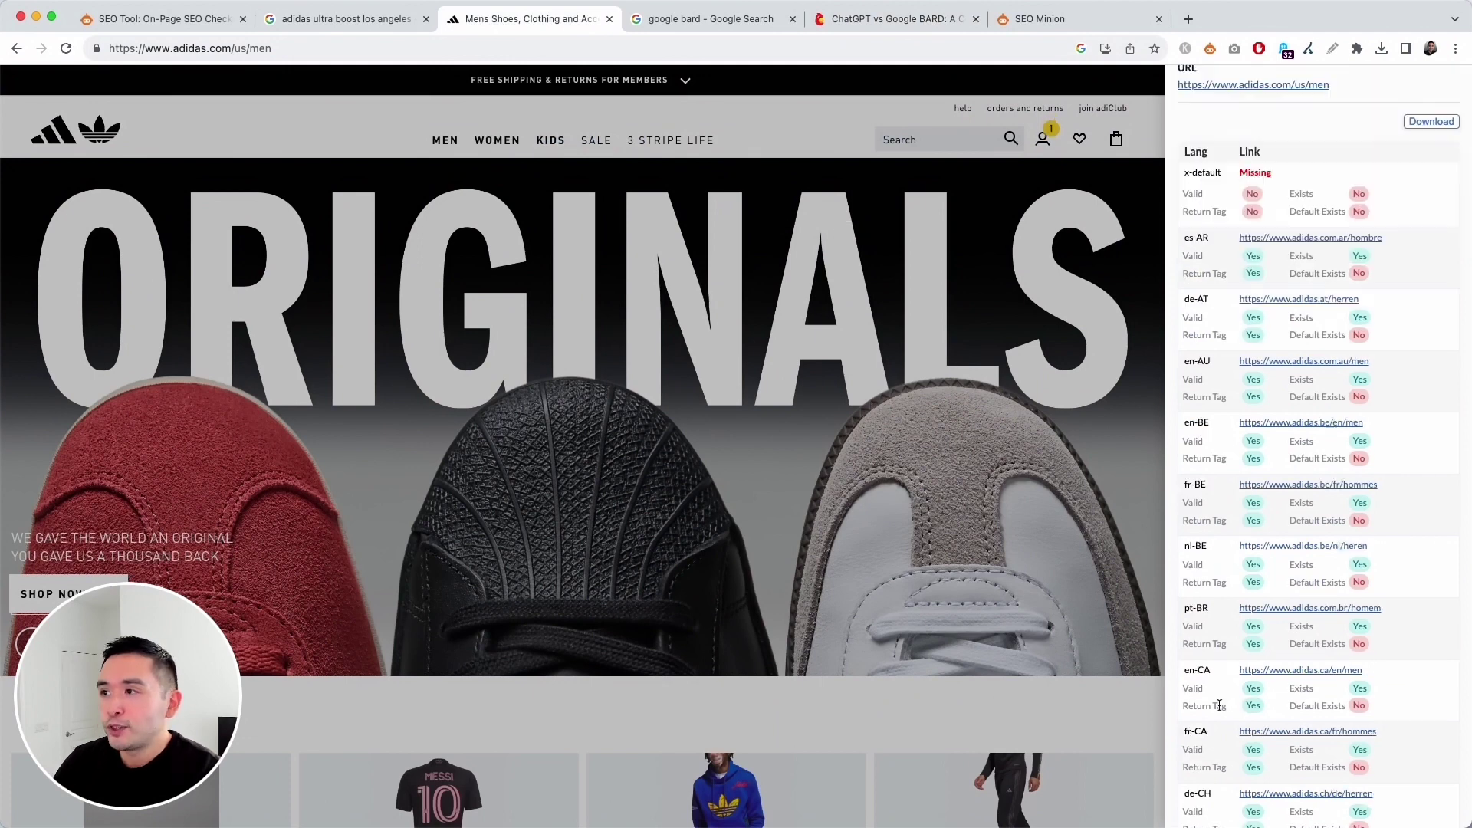
scroll(1220, 602, down, 1)
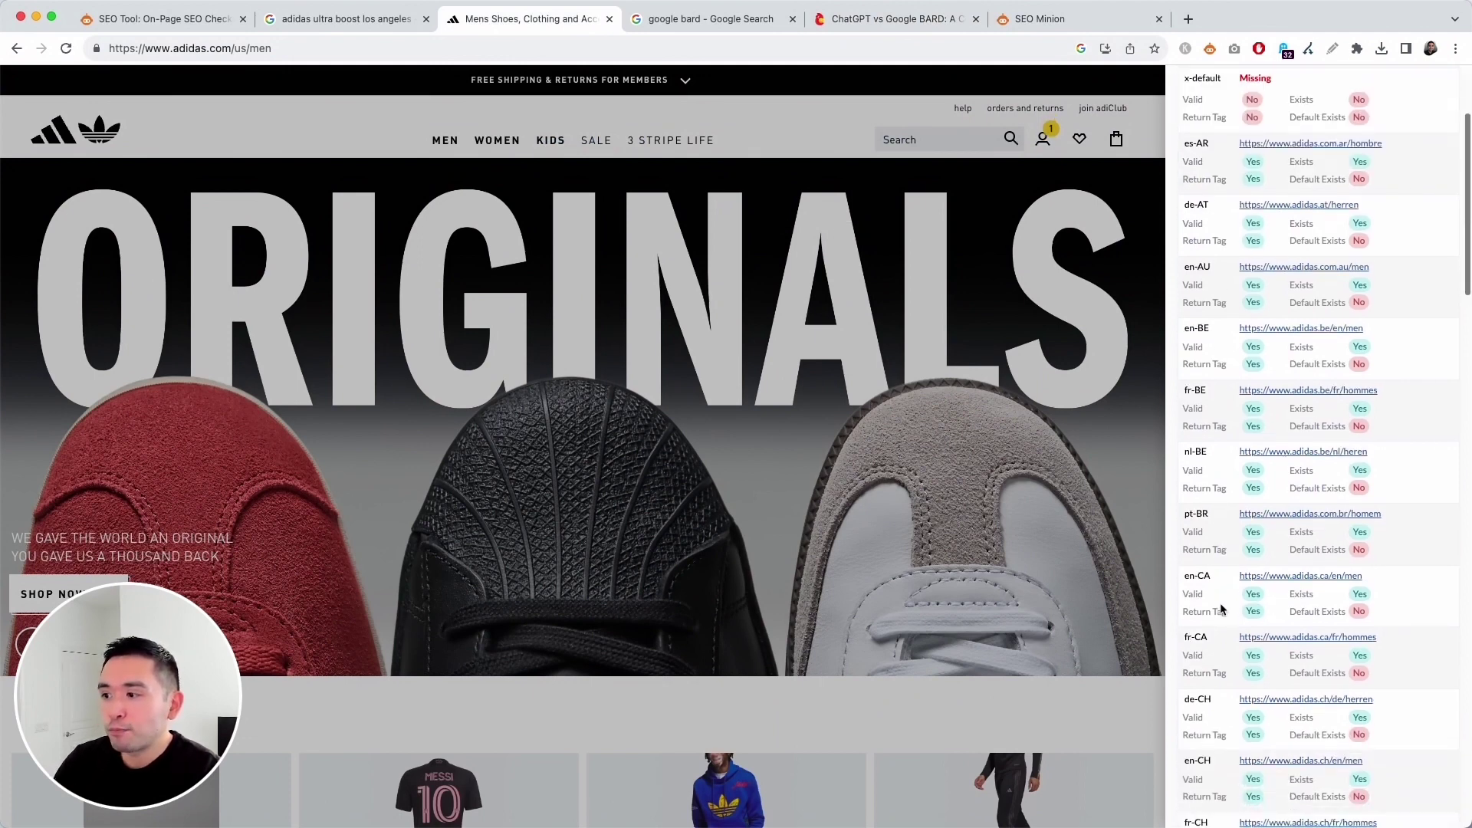
scroll(1285, 469, up, 3)
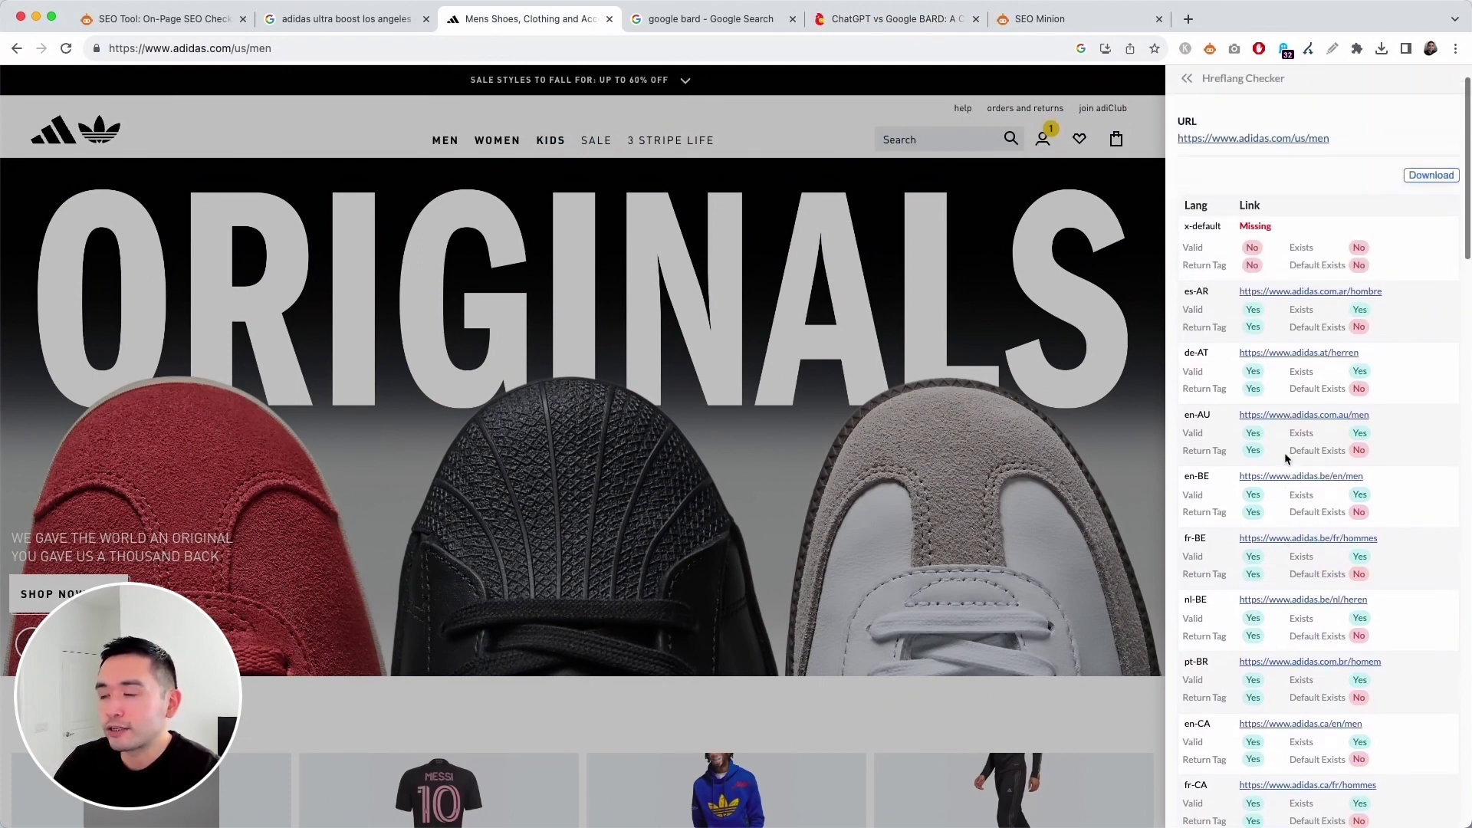
scroll(1349, 446, down, 5)
scroll(1345, 476, down, 15)
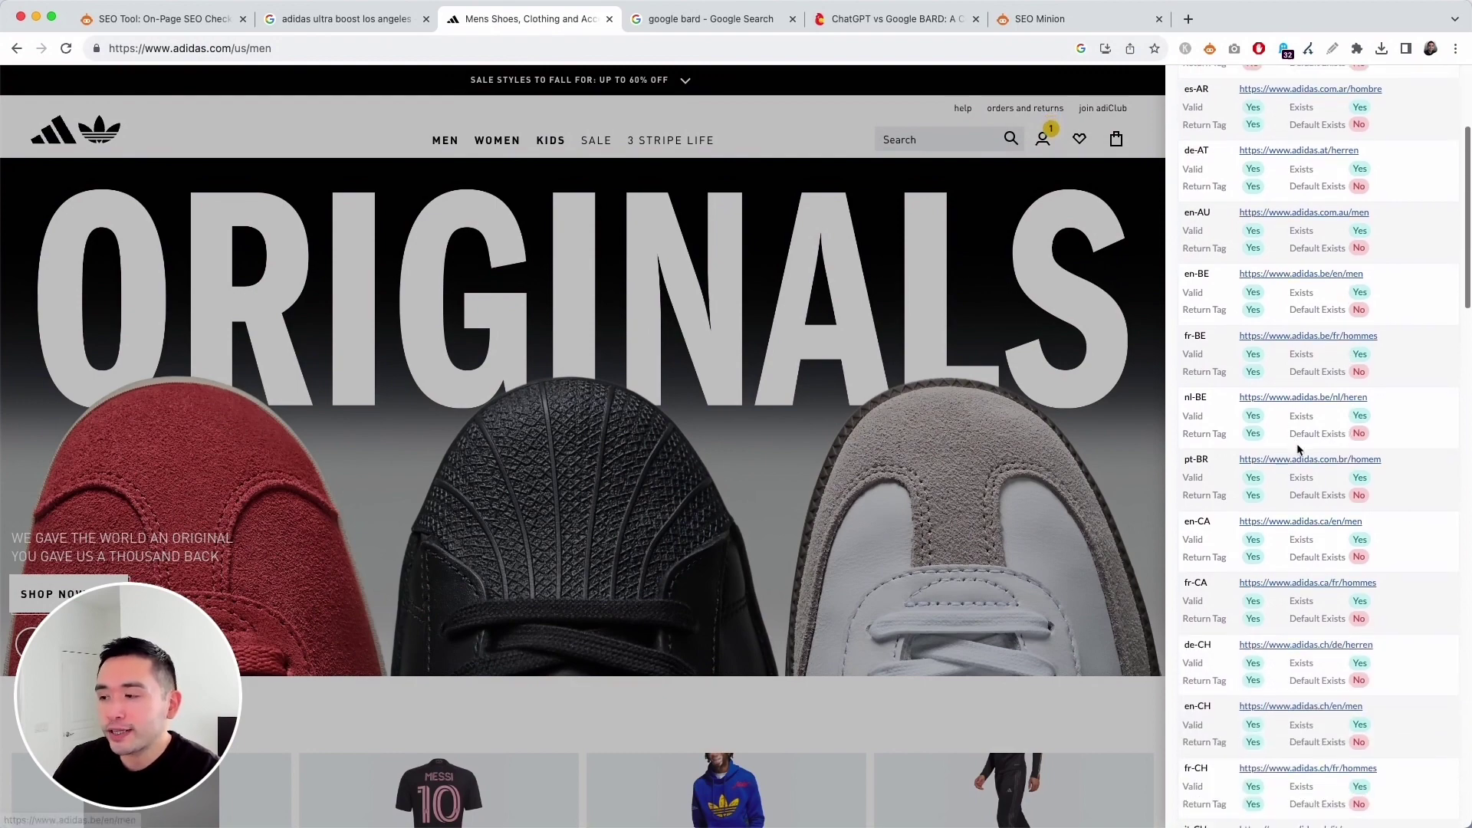
scroll(1298, 449, down, 19)
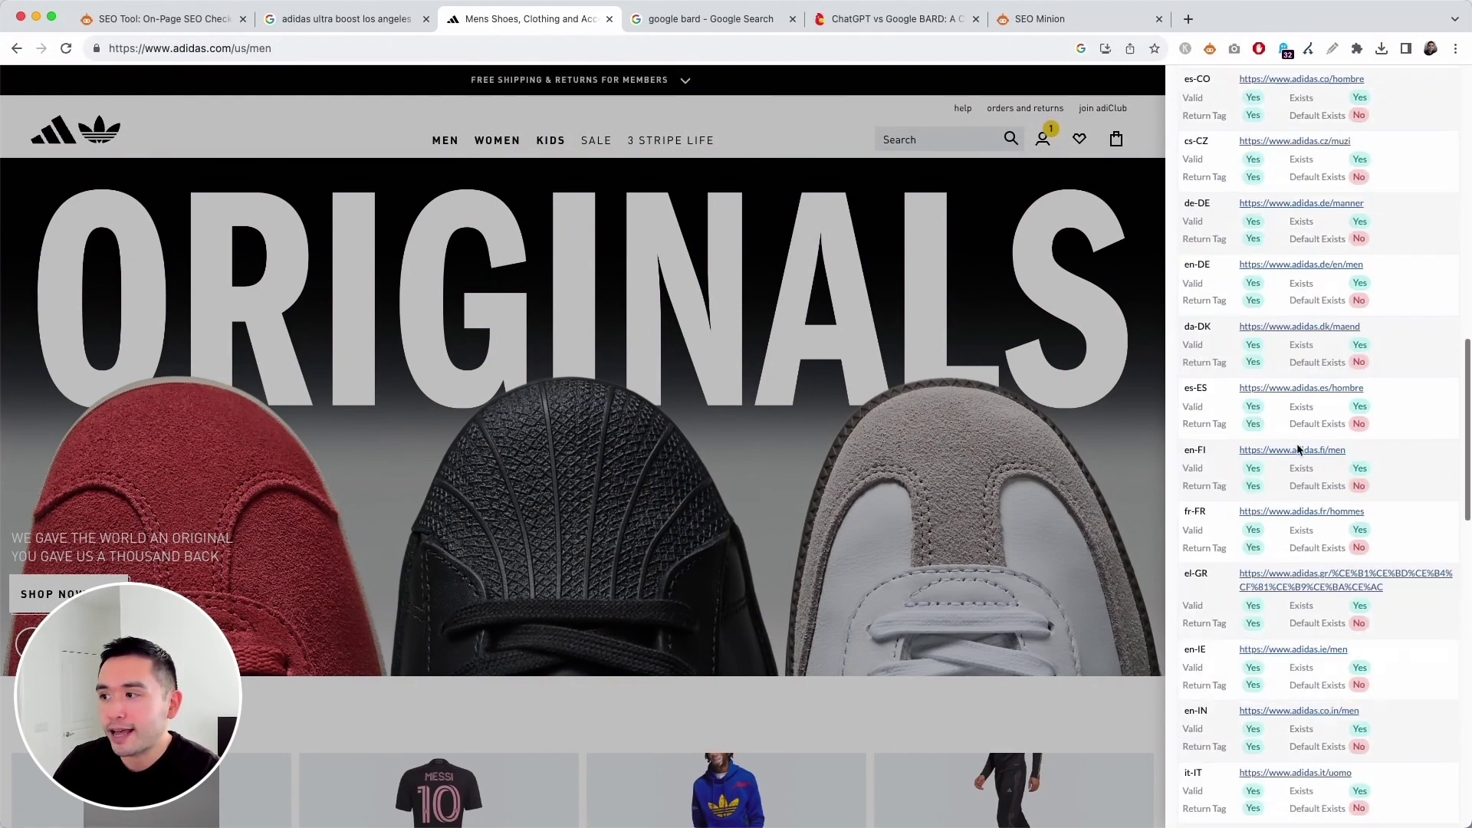
scroll(1299, 452, down, 1)
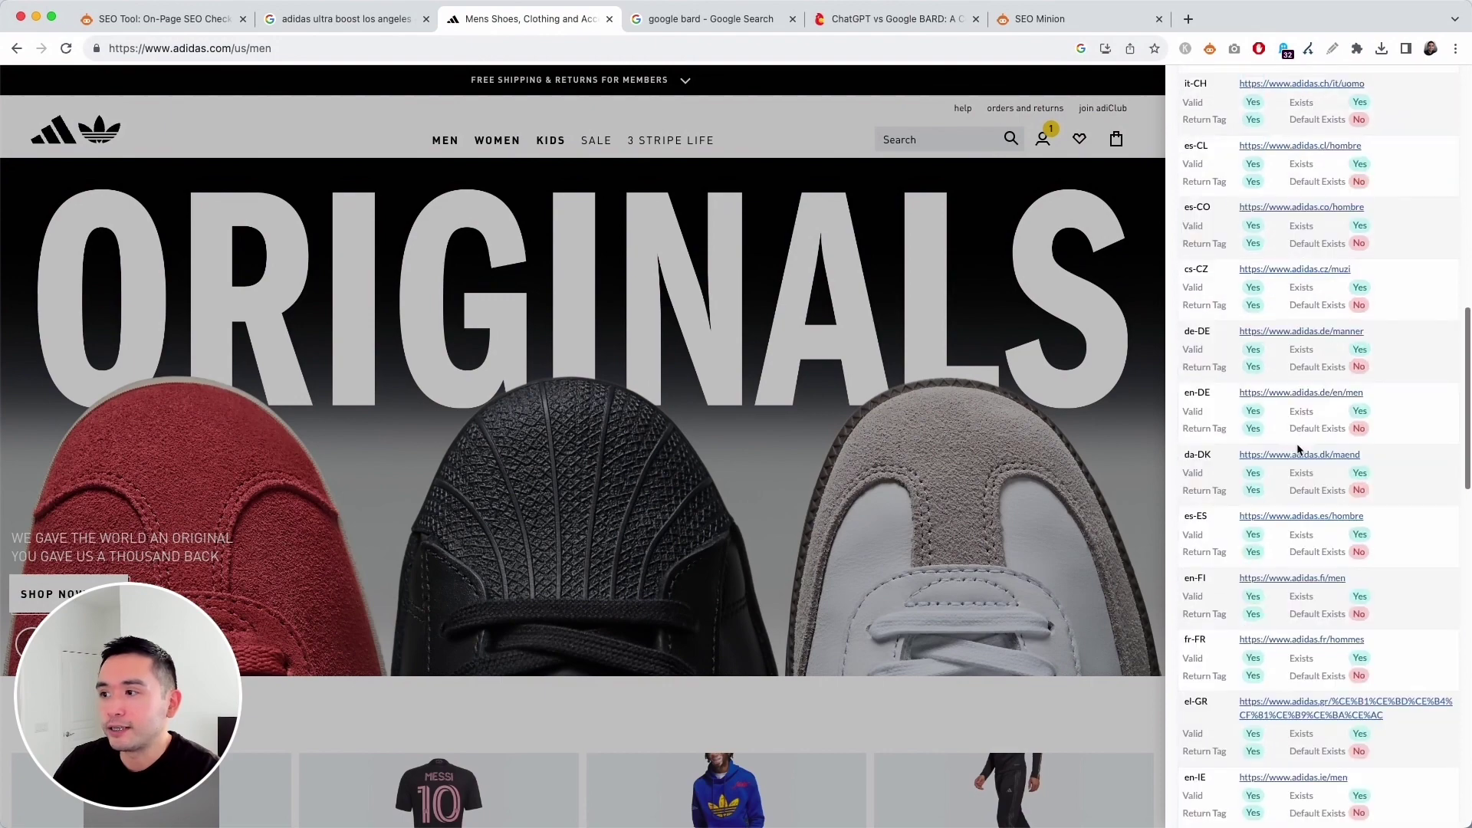
key(super+w)
click(1251, 363)
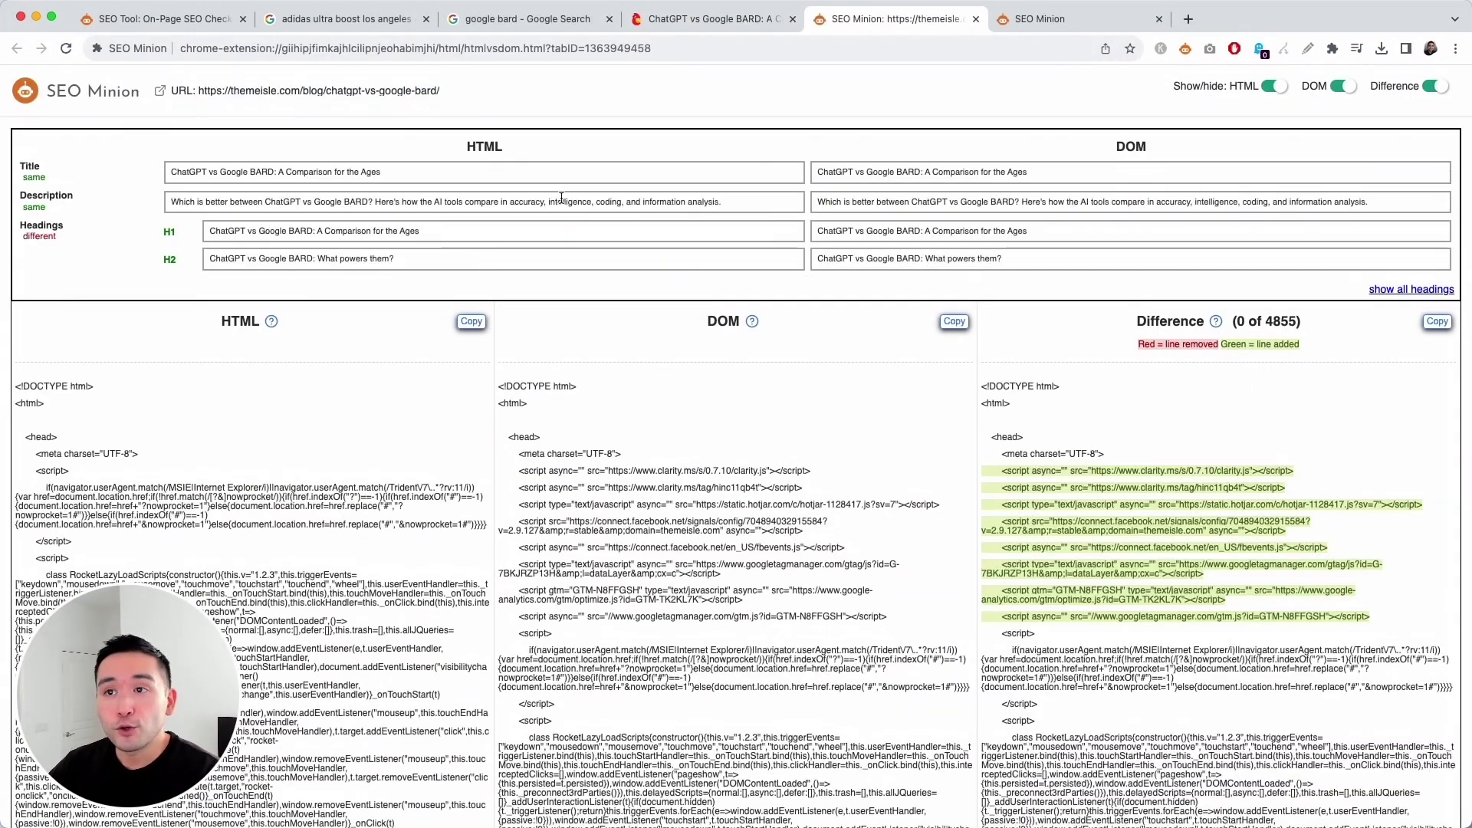
Compare the HTML and DOM title and description, then open the article's SERP Preview
drag(470, 148, 538, 154)
drag(1110, 150, 1156, 148)
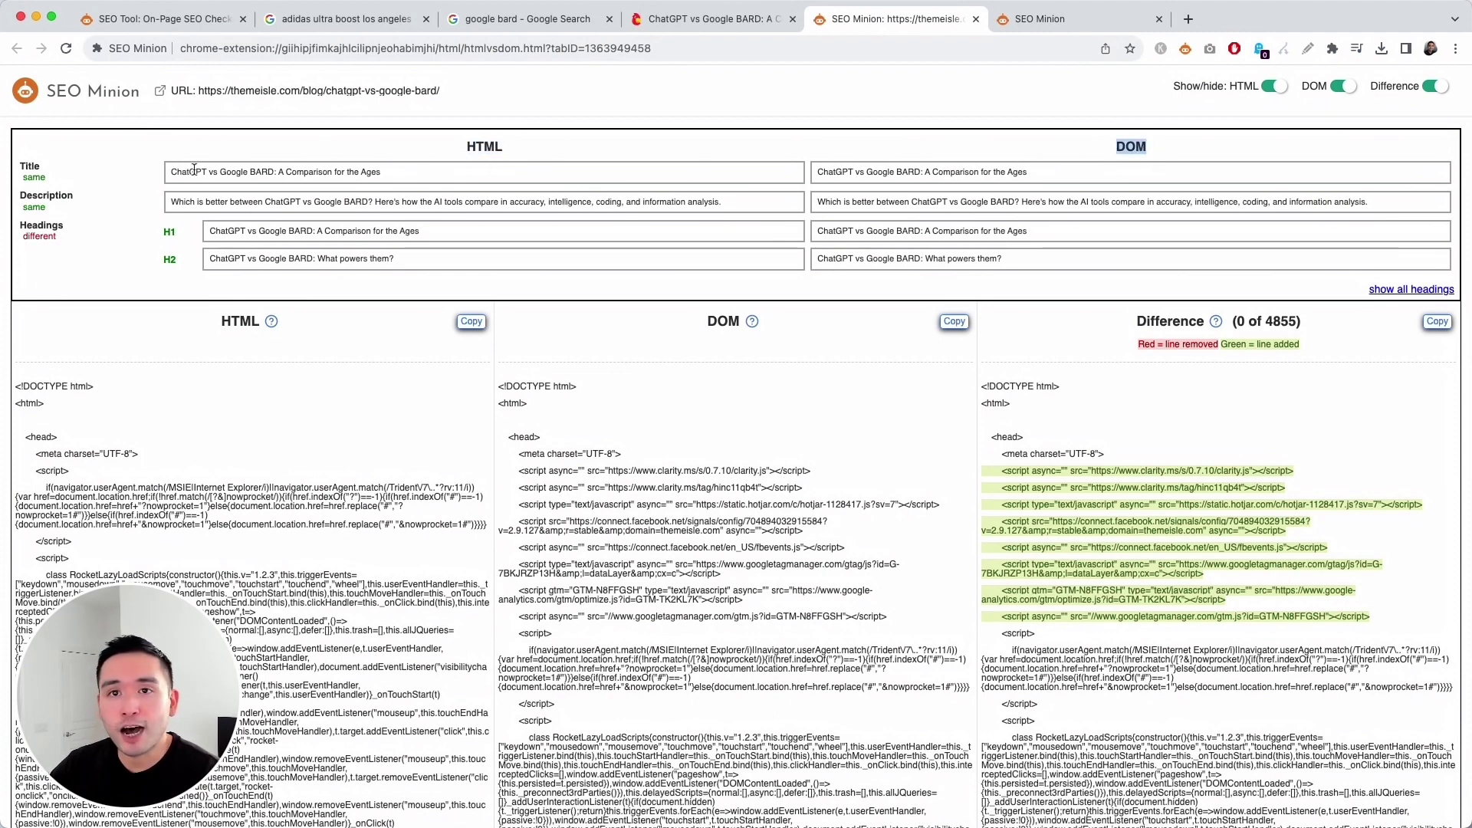
drag(22, 166, 75, 196)
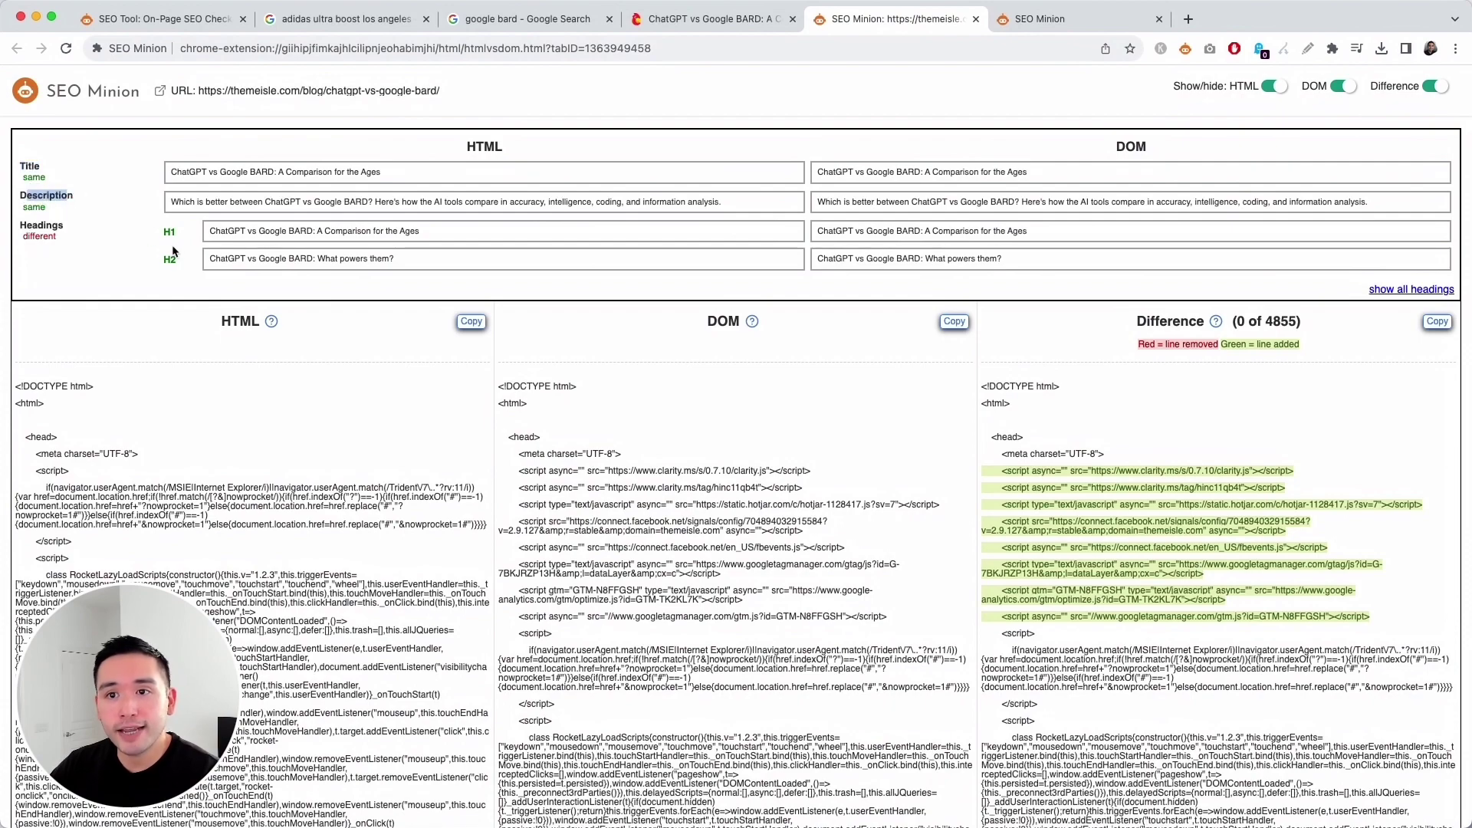
scroll(192, 261, down, 3)
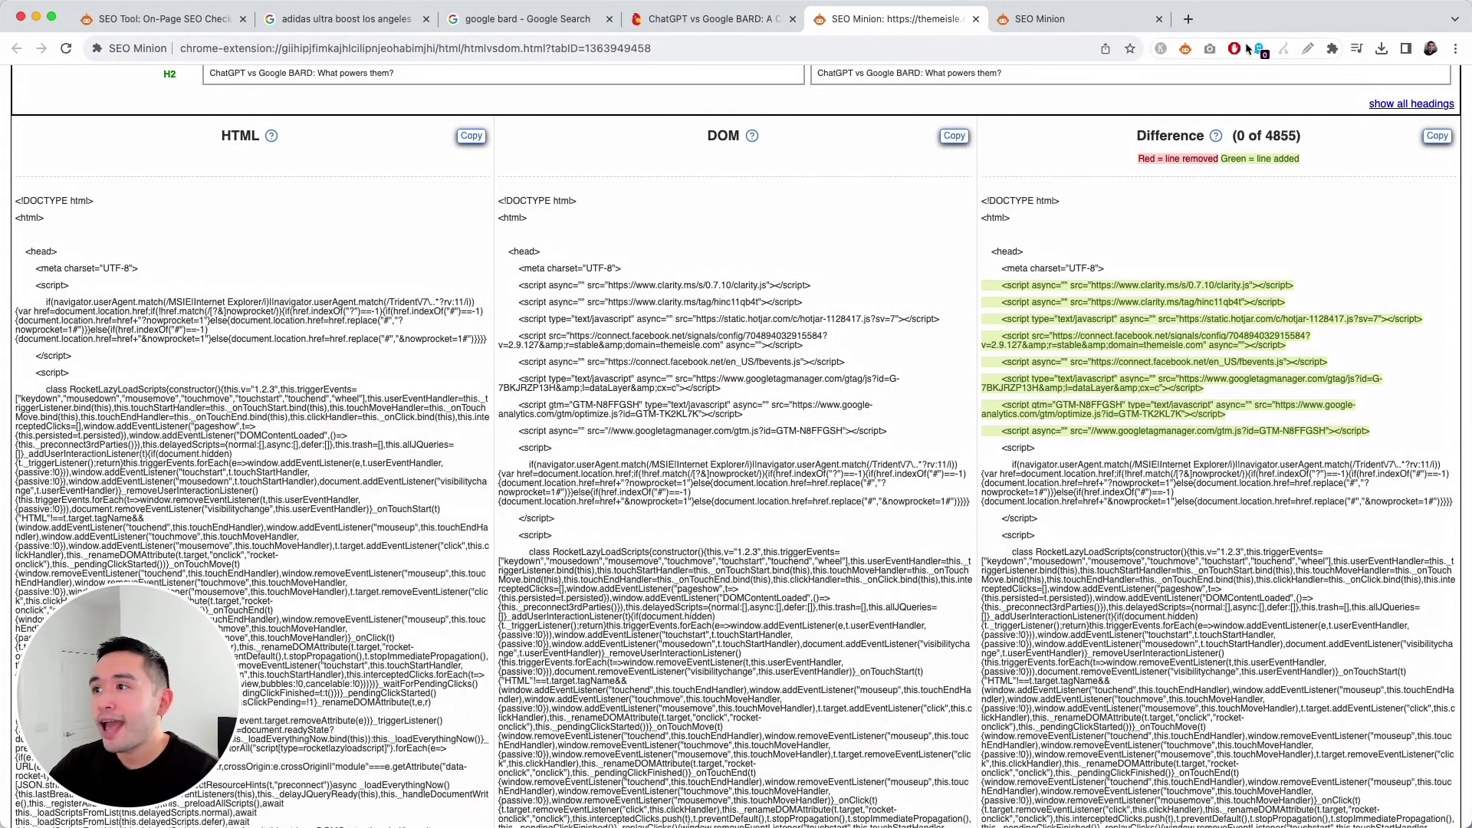
scroll(1140, 598, down, 2)
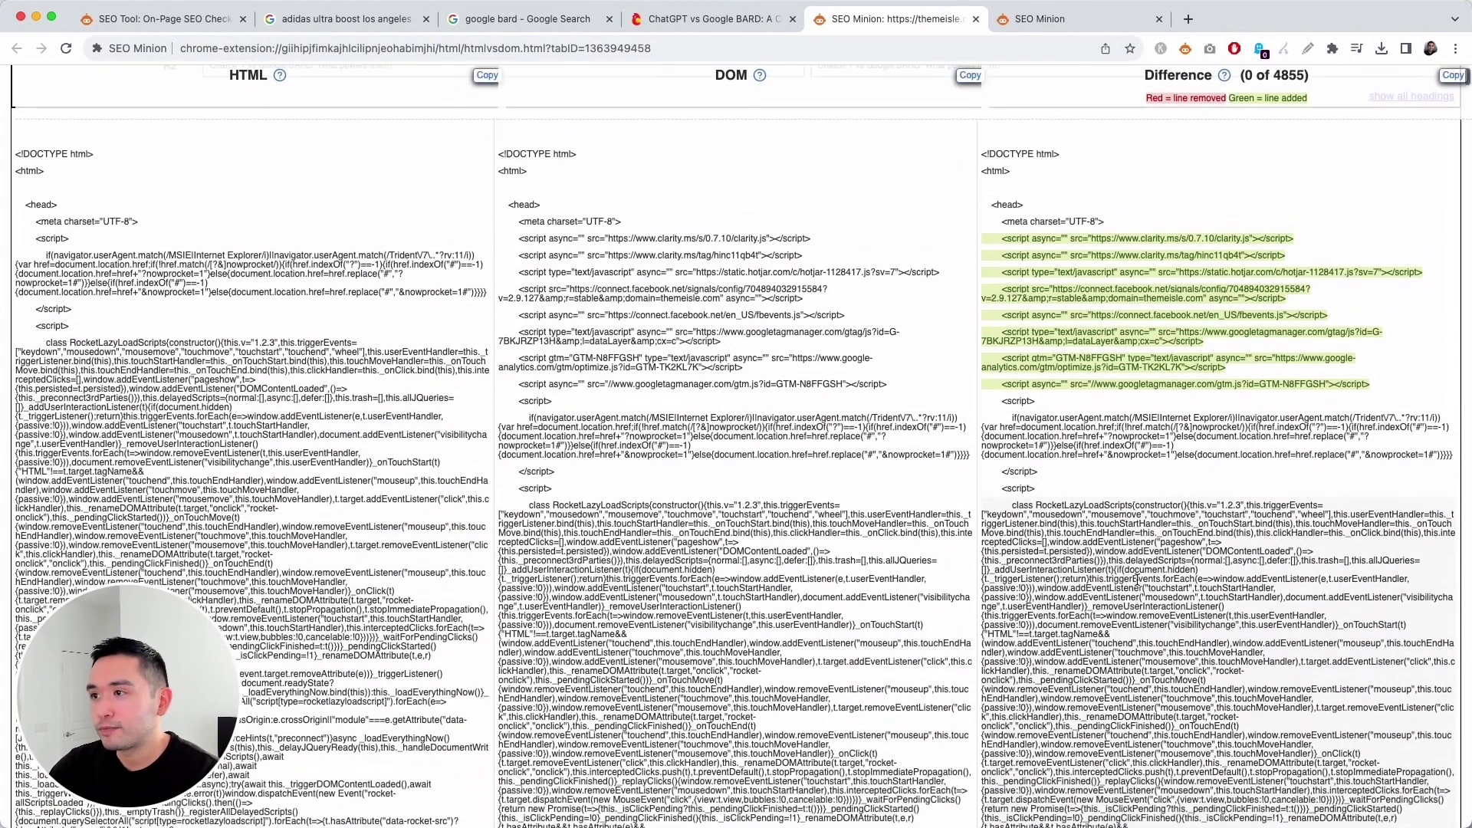
key(super+w)
click(1258, 401)
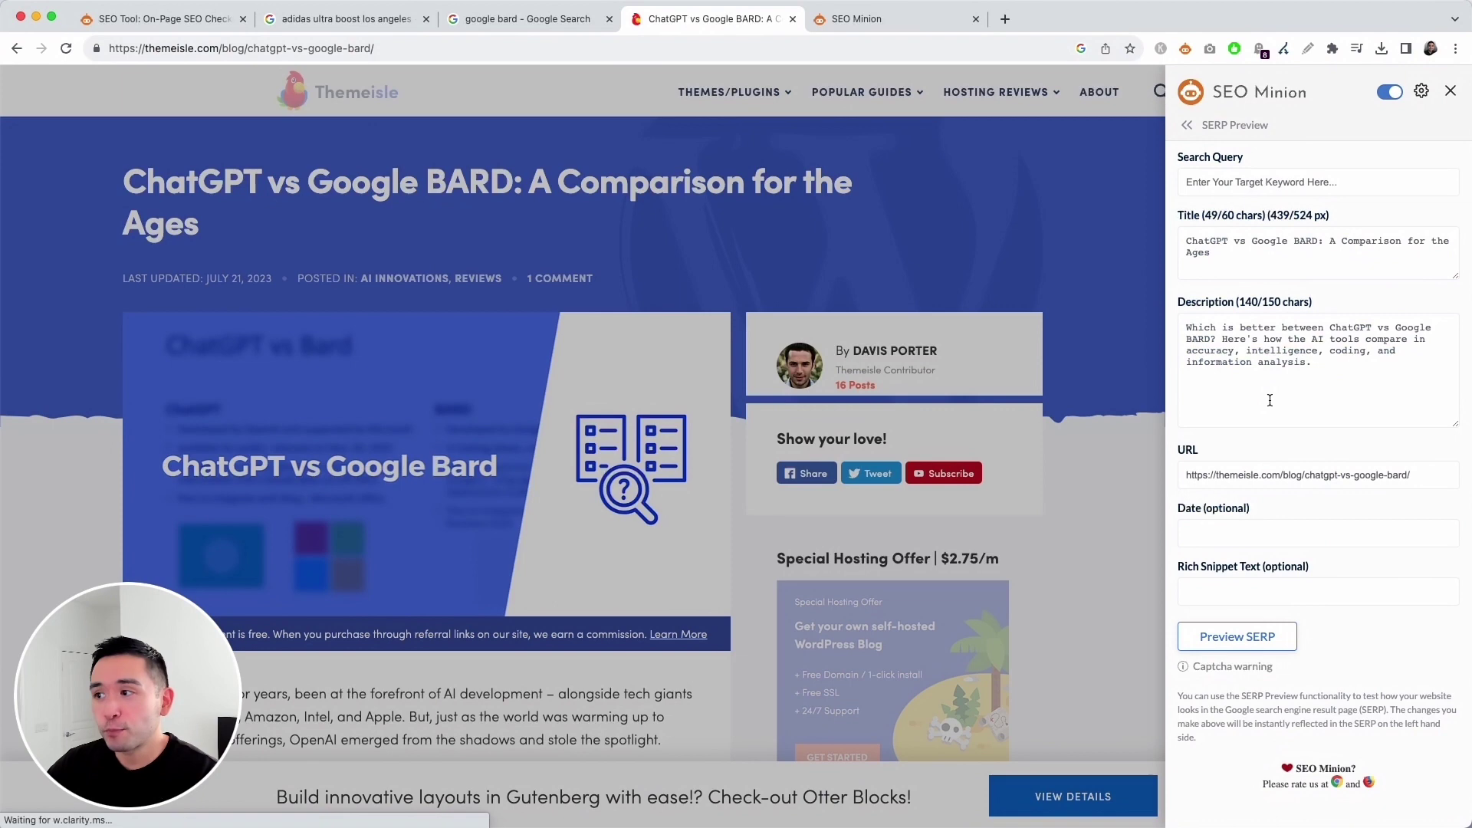
Enter 'Google Bard' as the search query and generate the SERP preview
click(1245, 184)
text(Google Bard)
triple_click(1231, 184)
triple_click(1193, 240)
triple_click(1201, 332)
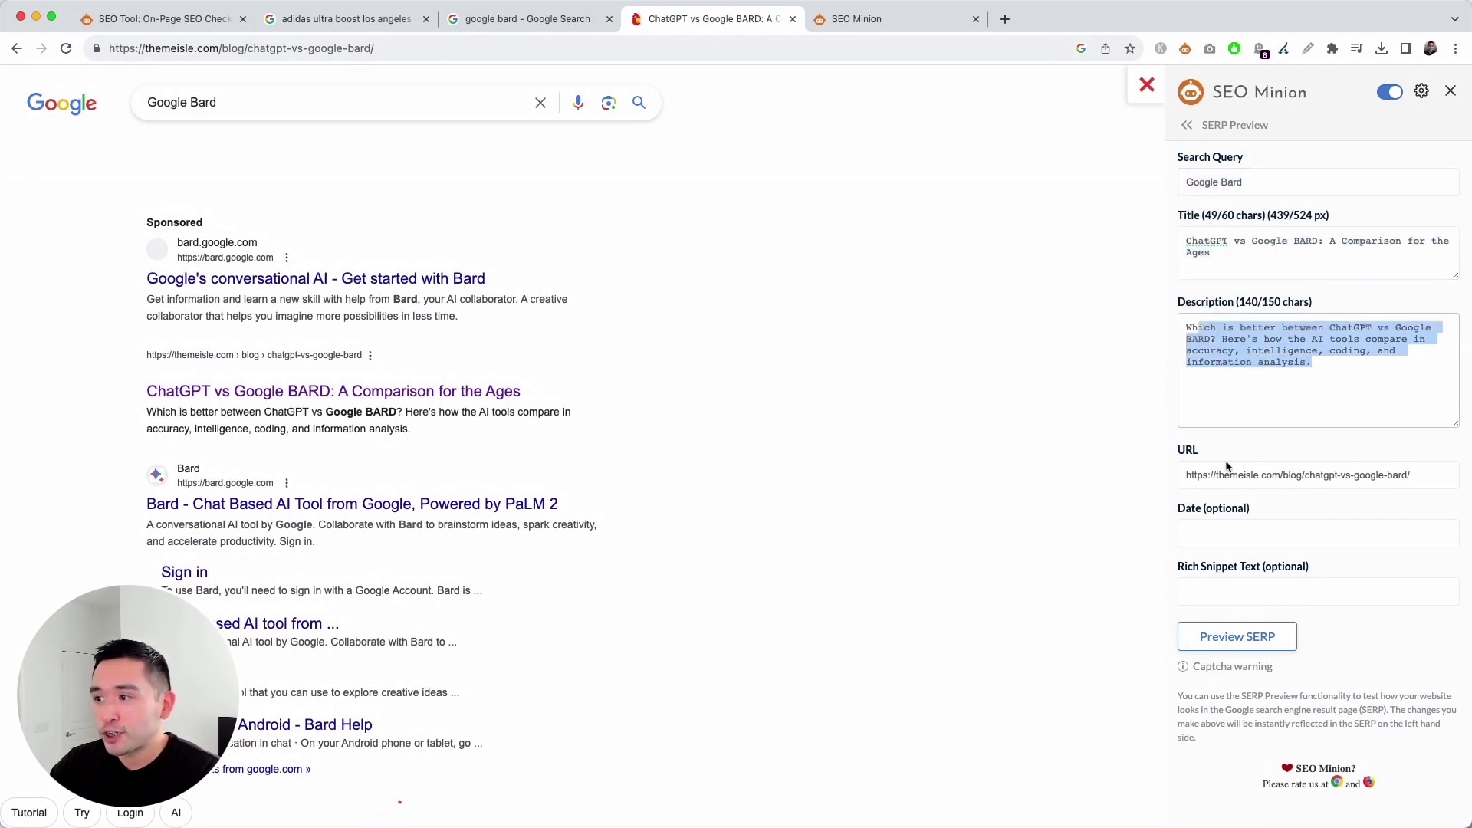
click(1222, 524)
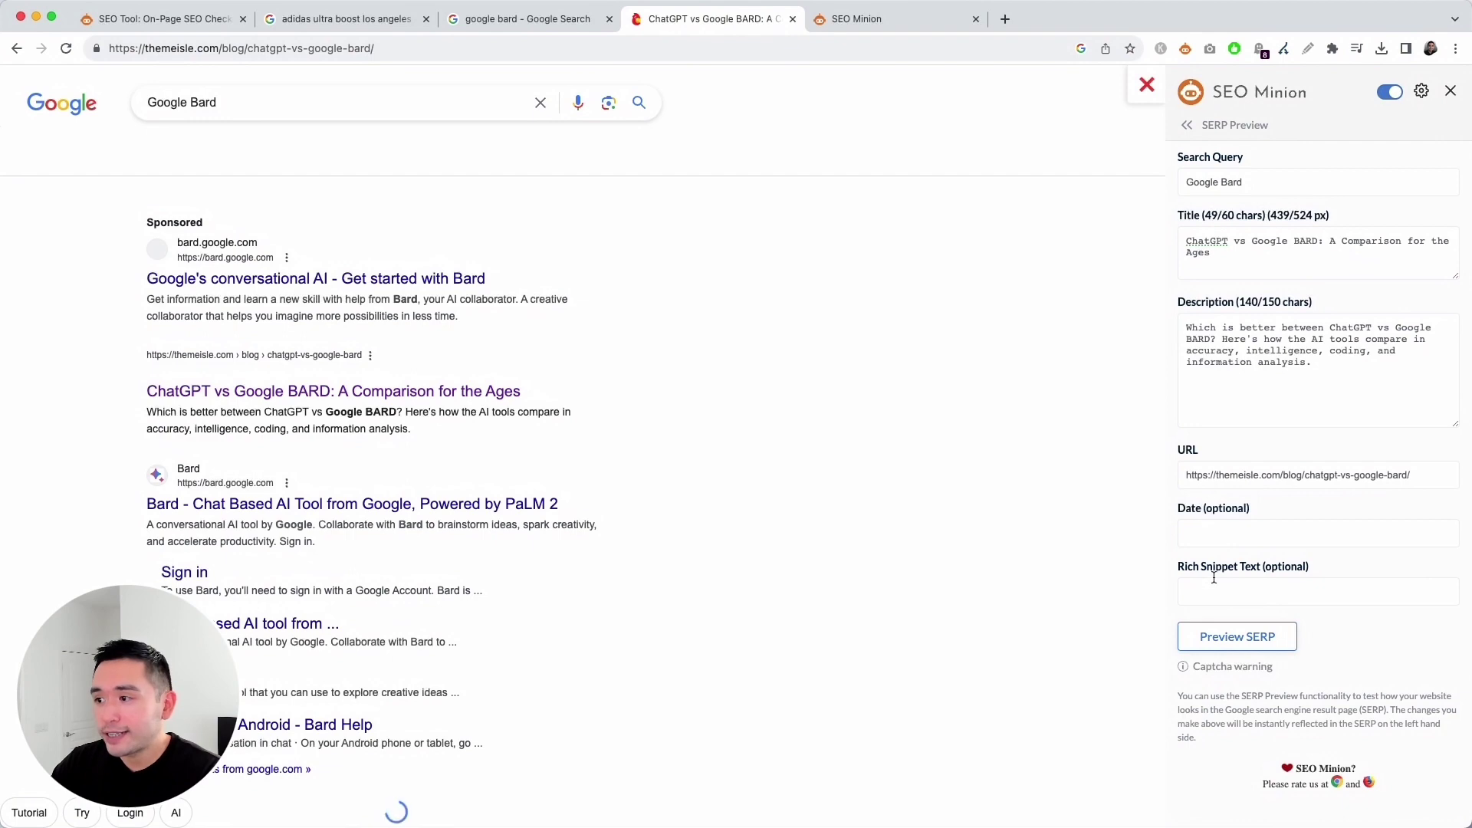
scroll(1219, 583, down, 1)
click(1223, 605)
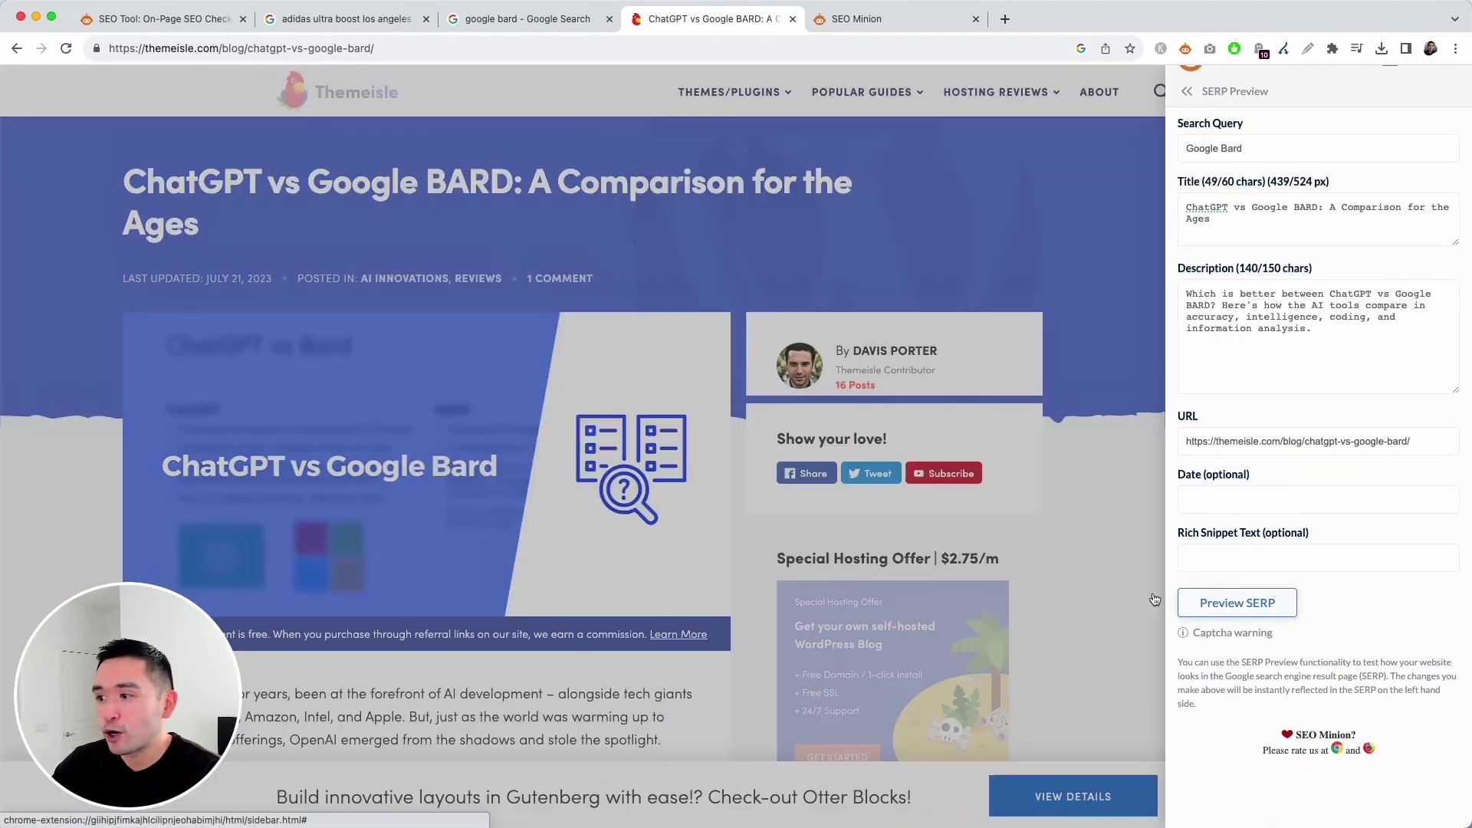
Change the preview title to 'ChatGPT 4 vs Google BARD: A Comparison for the Ages'
scroll(1252, 259, up, 1)
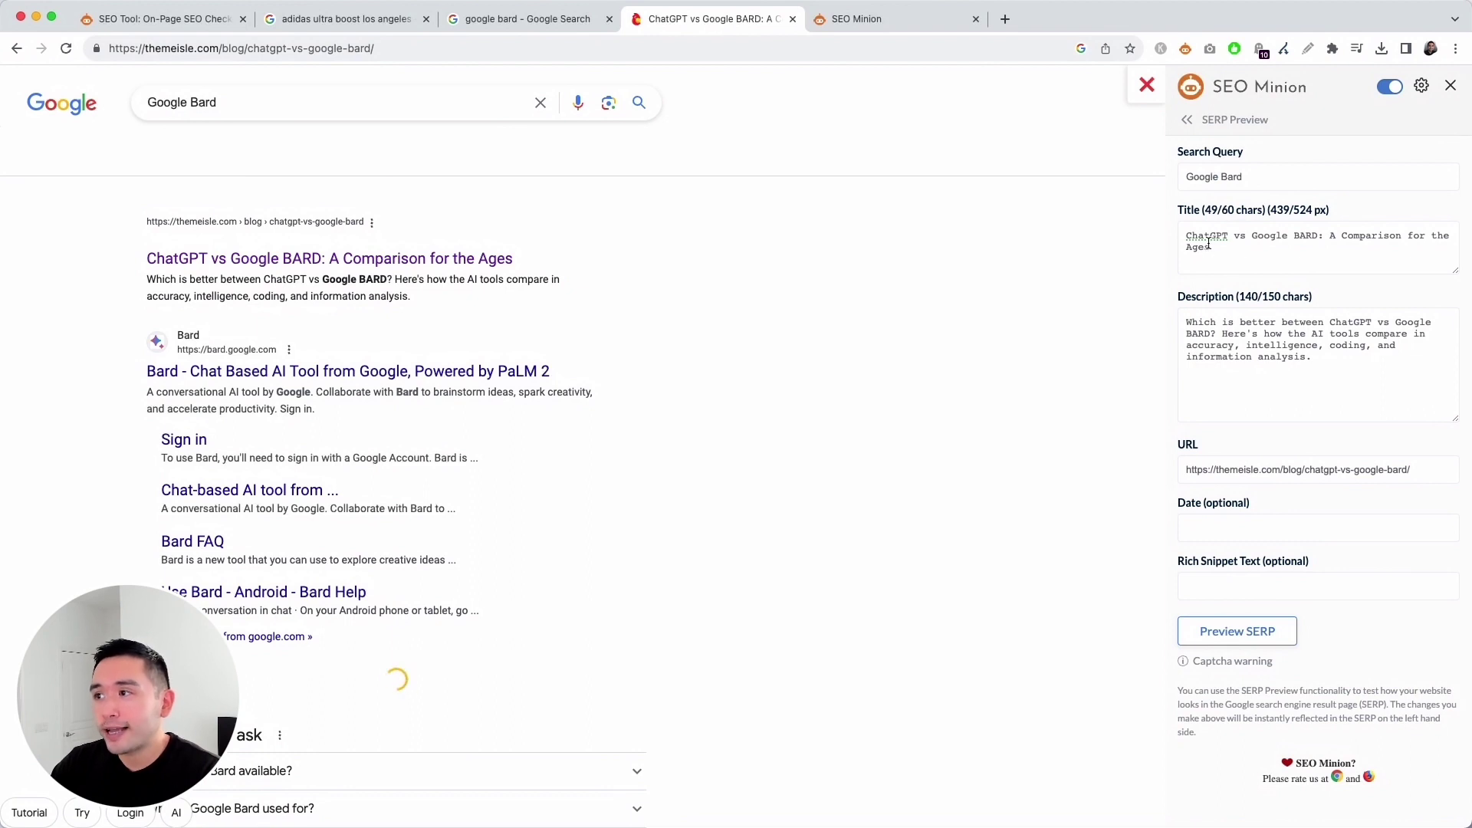
drag(1224, 345, 1261, 387)
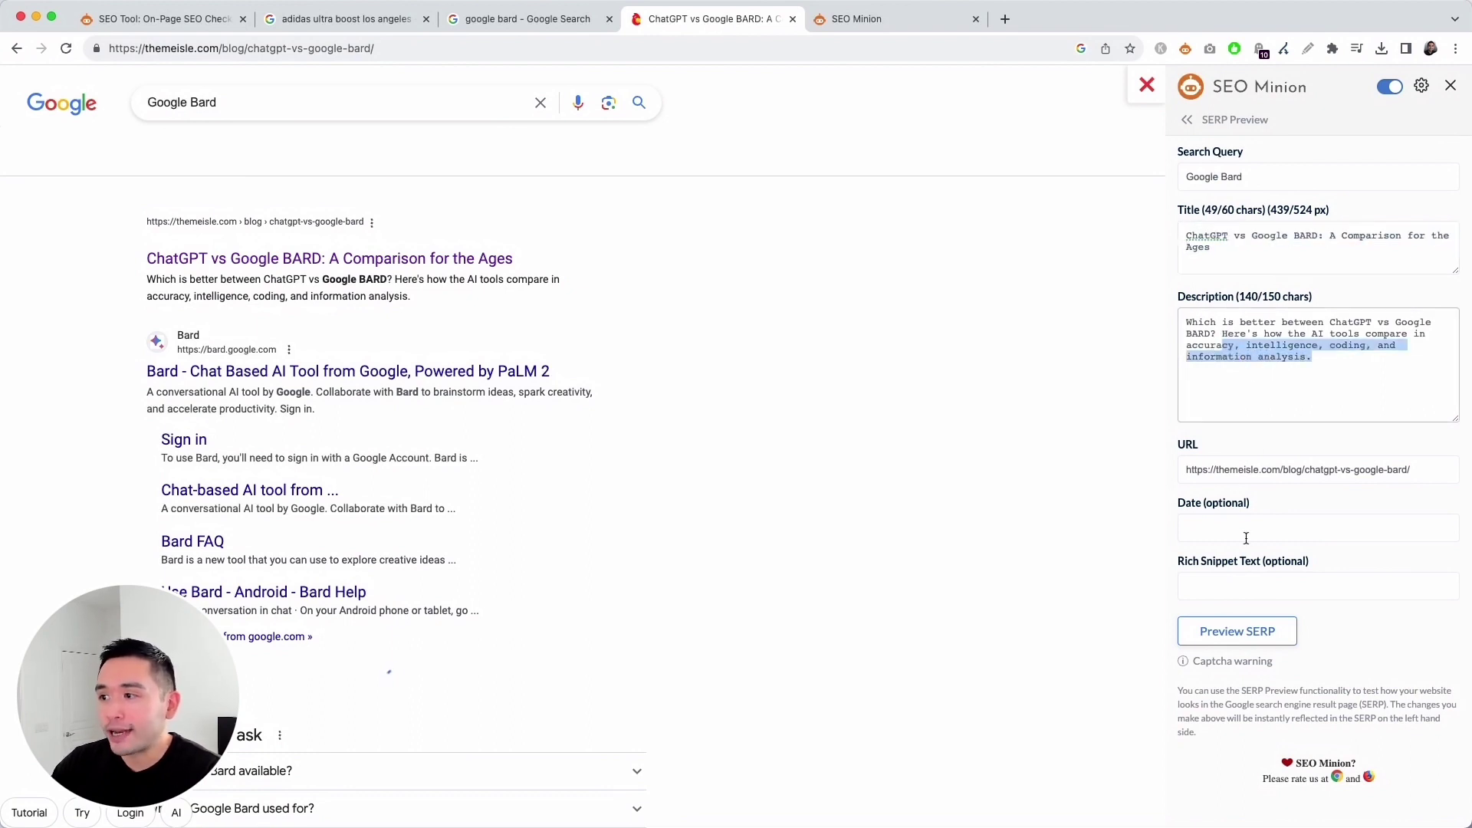
click(1228, 236)
text(4)
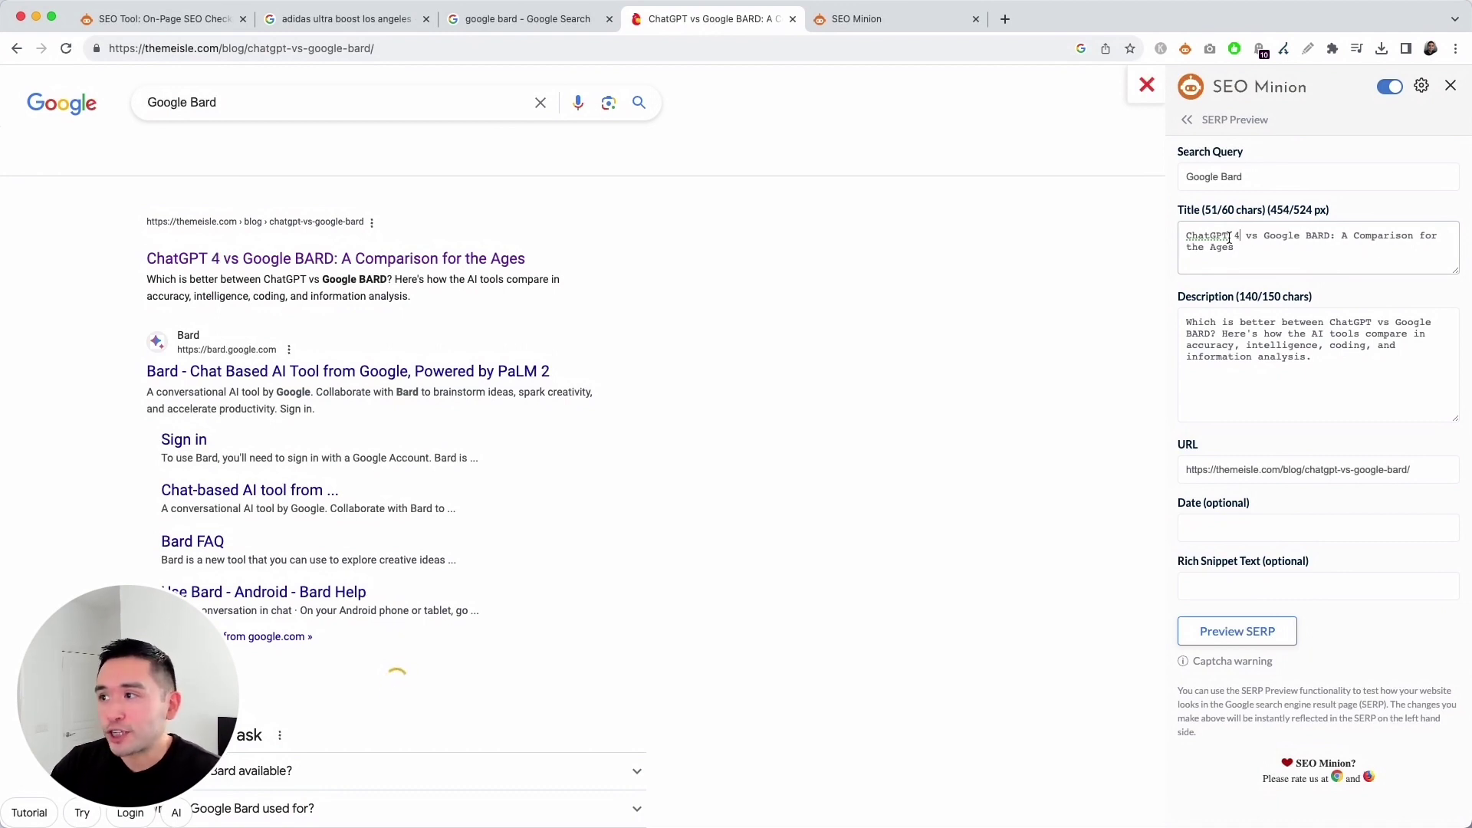
click(224, 263)
Search 'Google Bard' from the United States in English, highlighting the article URL
click(1269, 455)
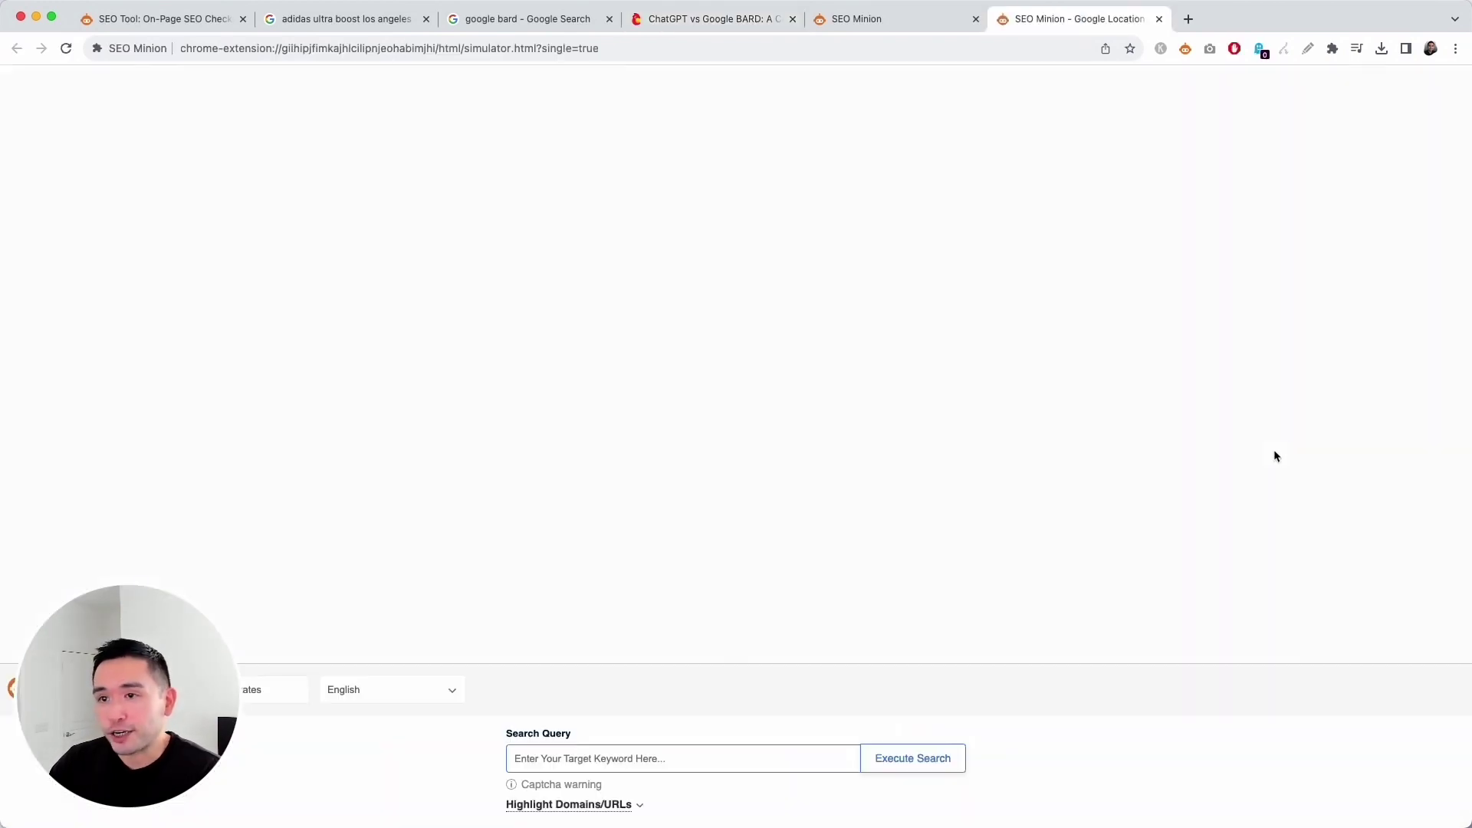
click(181, 689)
click(445, 715)
click(452, 692)
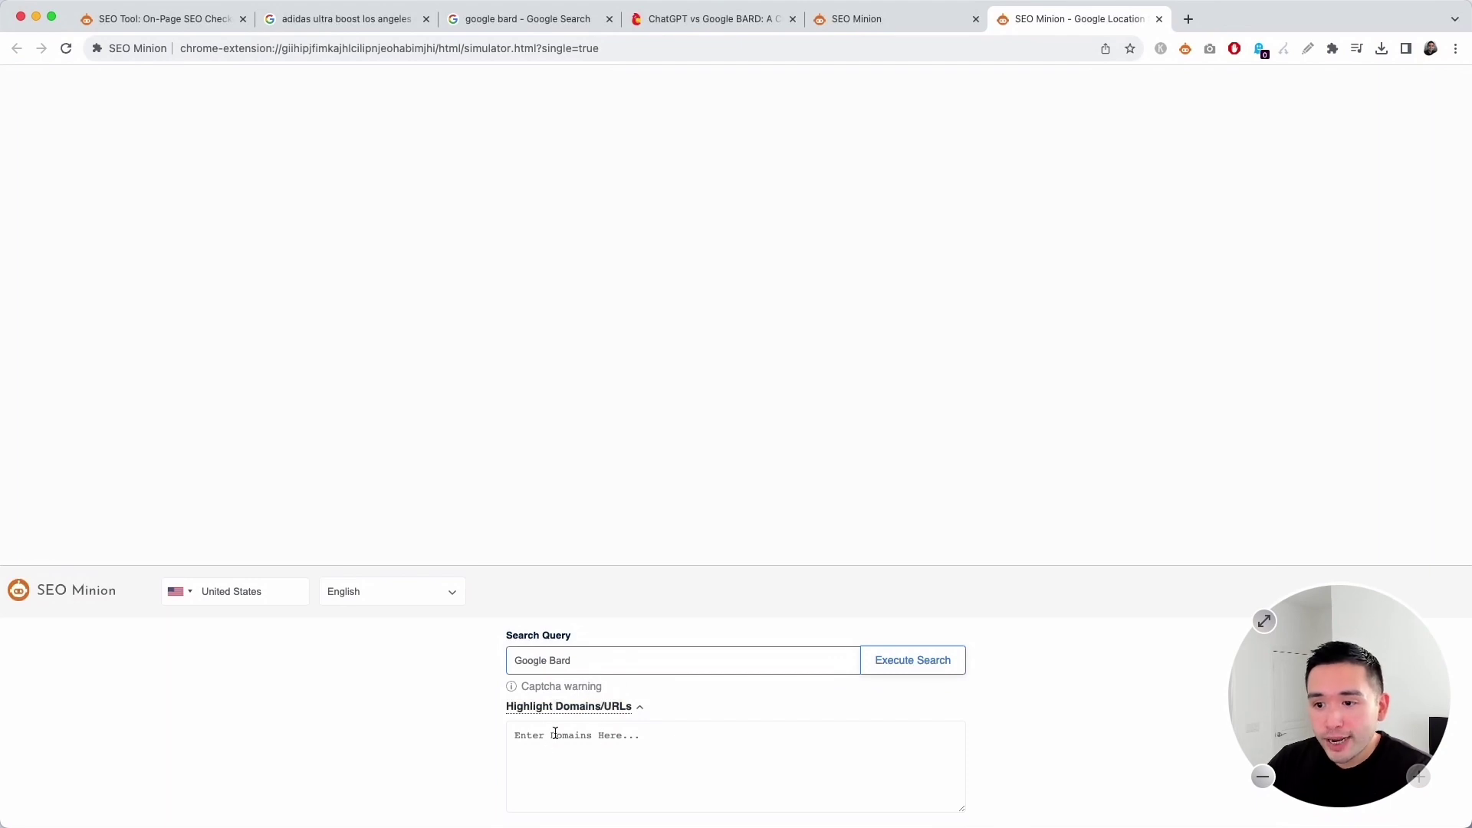
click(555, 735)
text(https://themeisle.com/blog/chatgpt-vs-google-bard/)
click(927, 661)
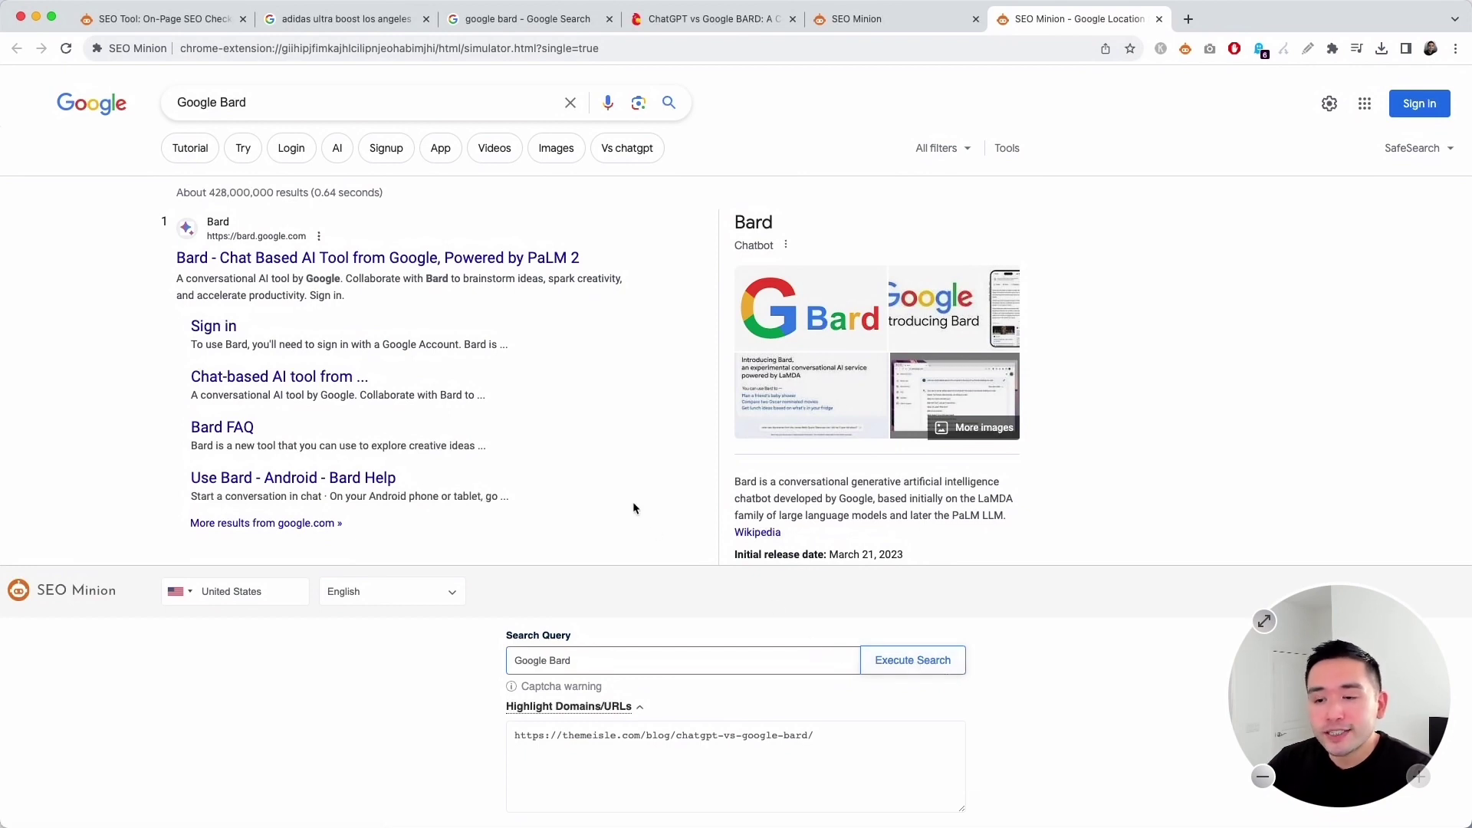
Rerun the United States search with google.com as the highlighted domain
click(181, 592)
scroll(208, 734, down, 2)
click(131, 703)
drag(843, 736, 775, 667)
text(google.com)
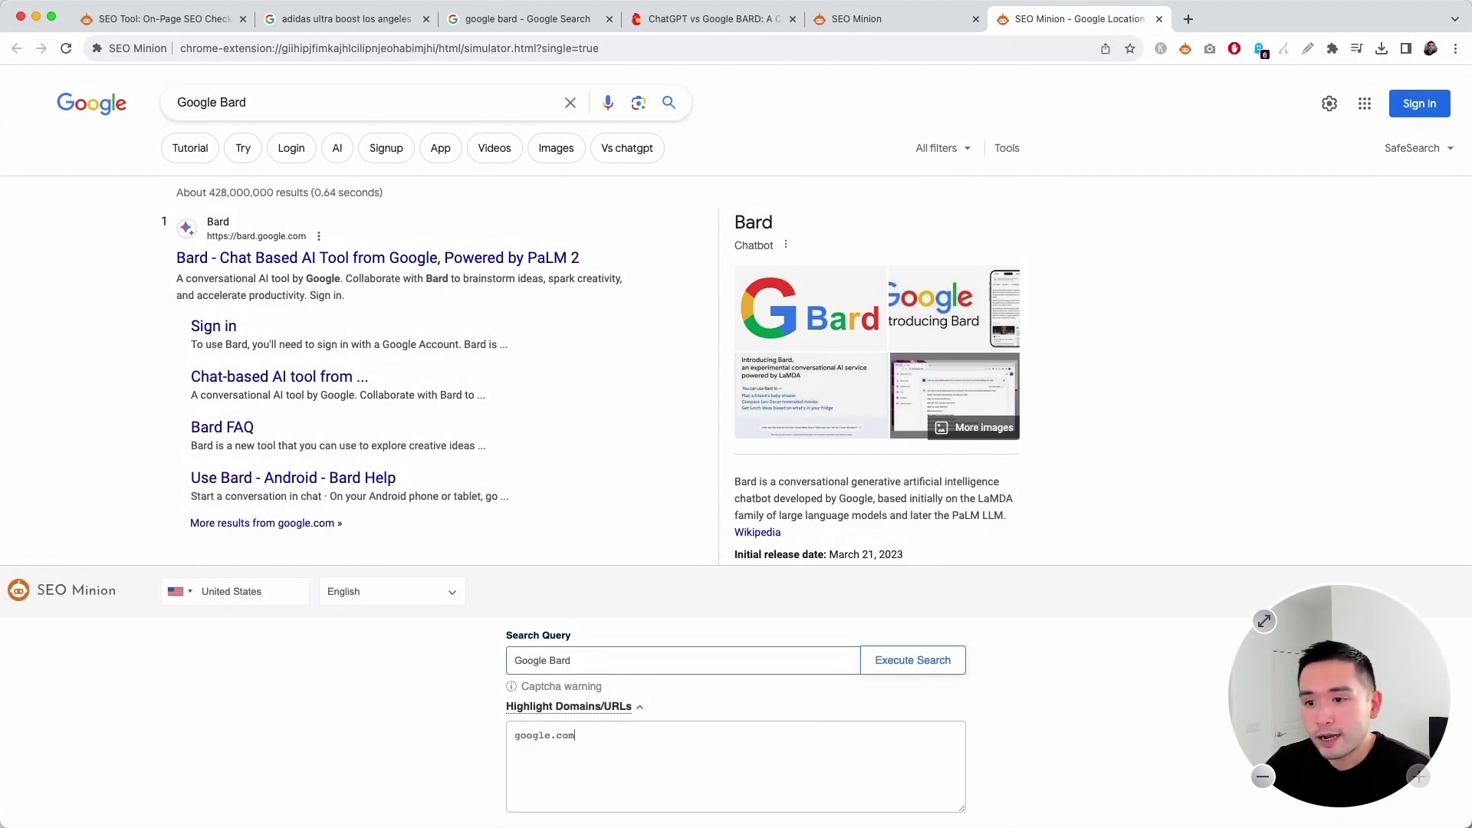
click(913, 666)
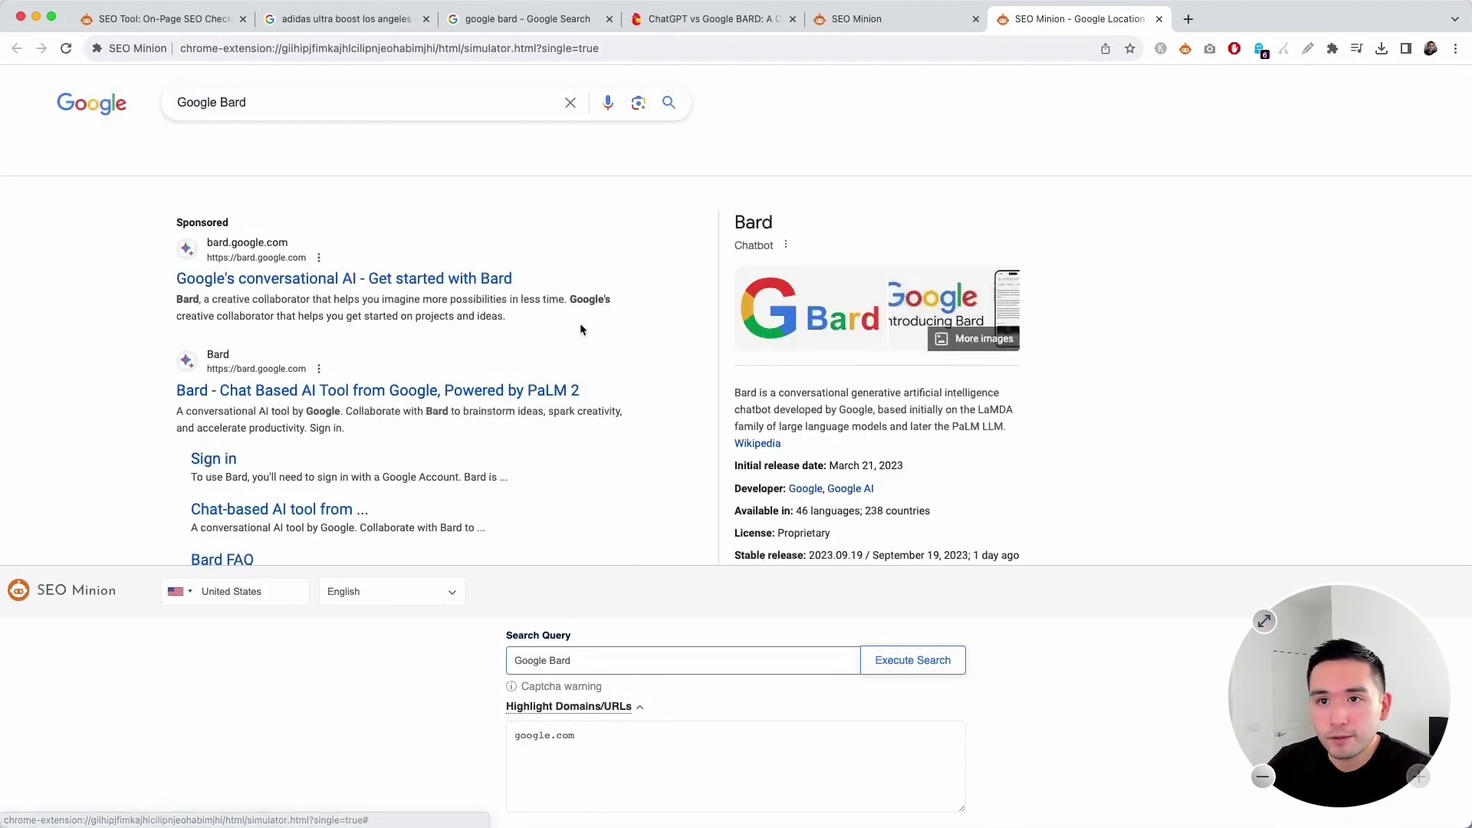
scroll(307, 345, down, 1)
Compare UK and US Google results for 'google bard vs chat gpt'
scroll(316, 393, down, 4)
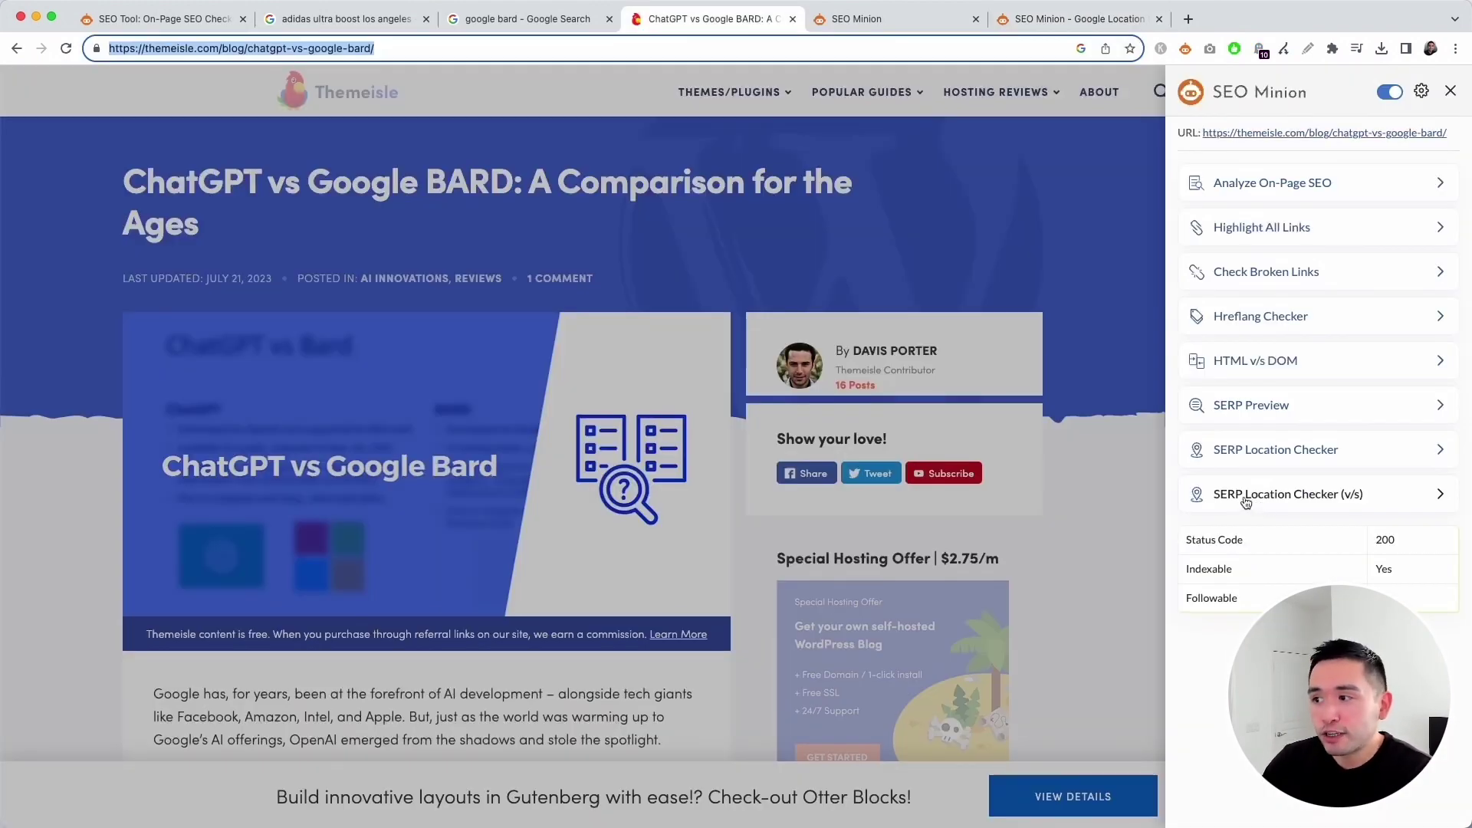
click(1245, 498)
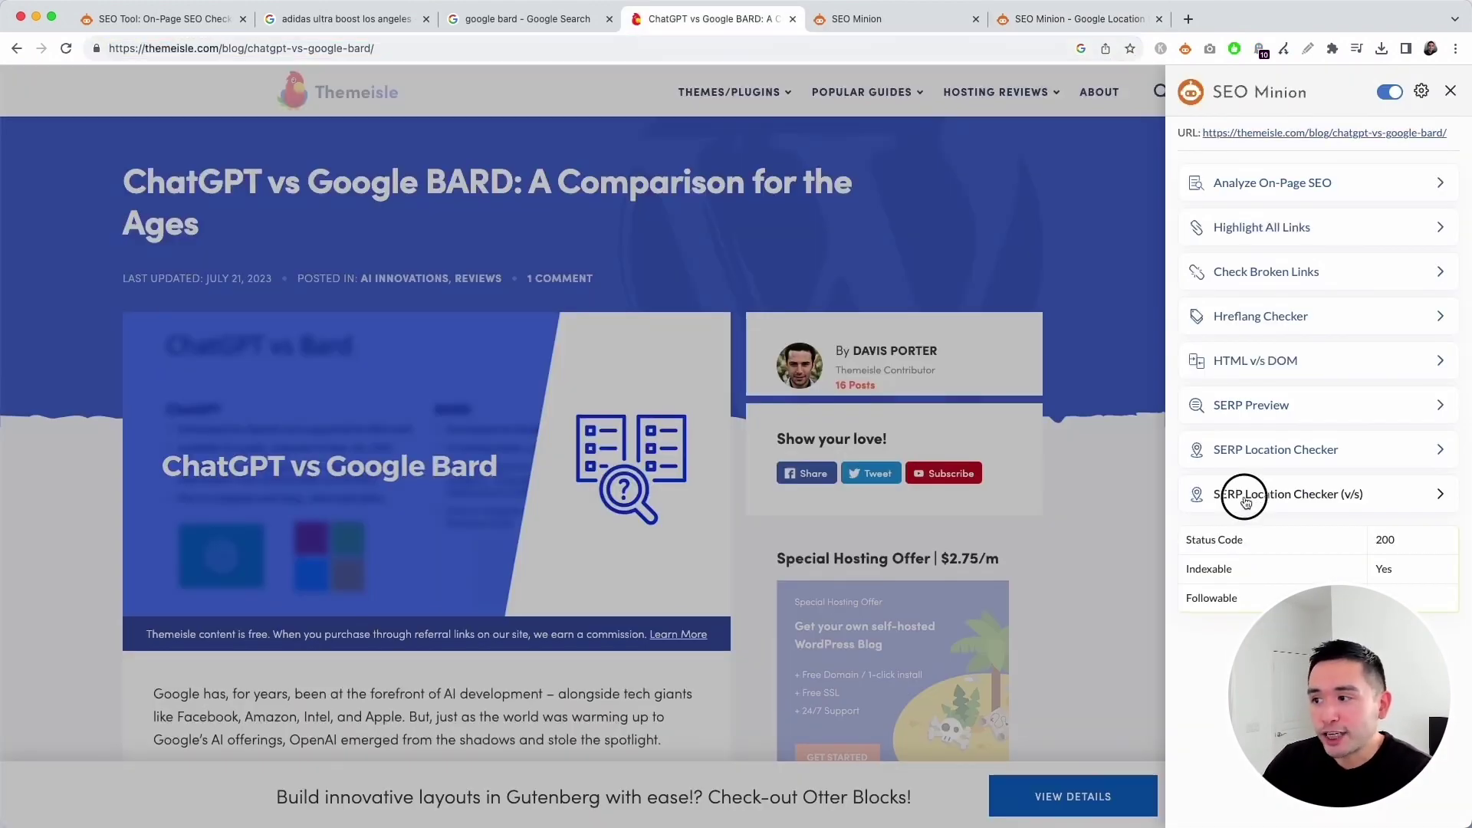
text(google bard vs chat gpt)
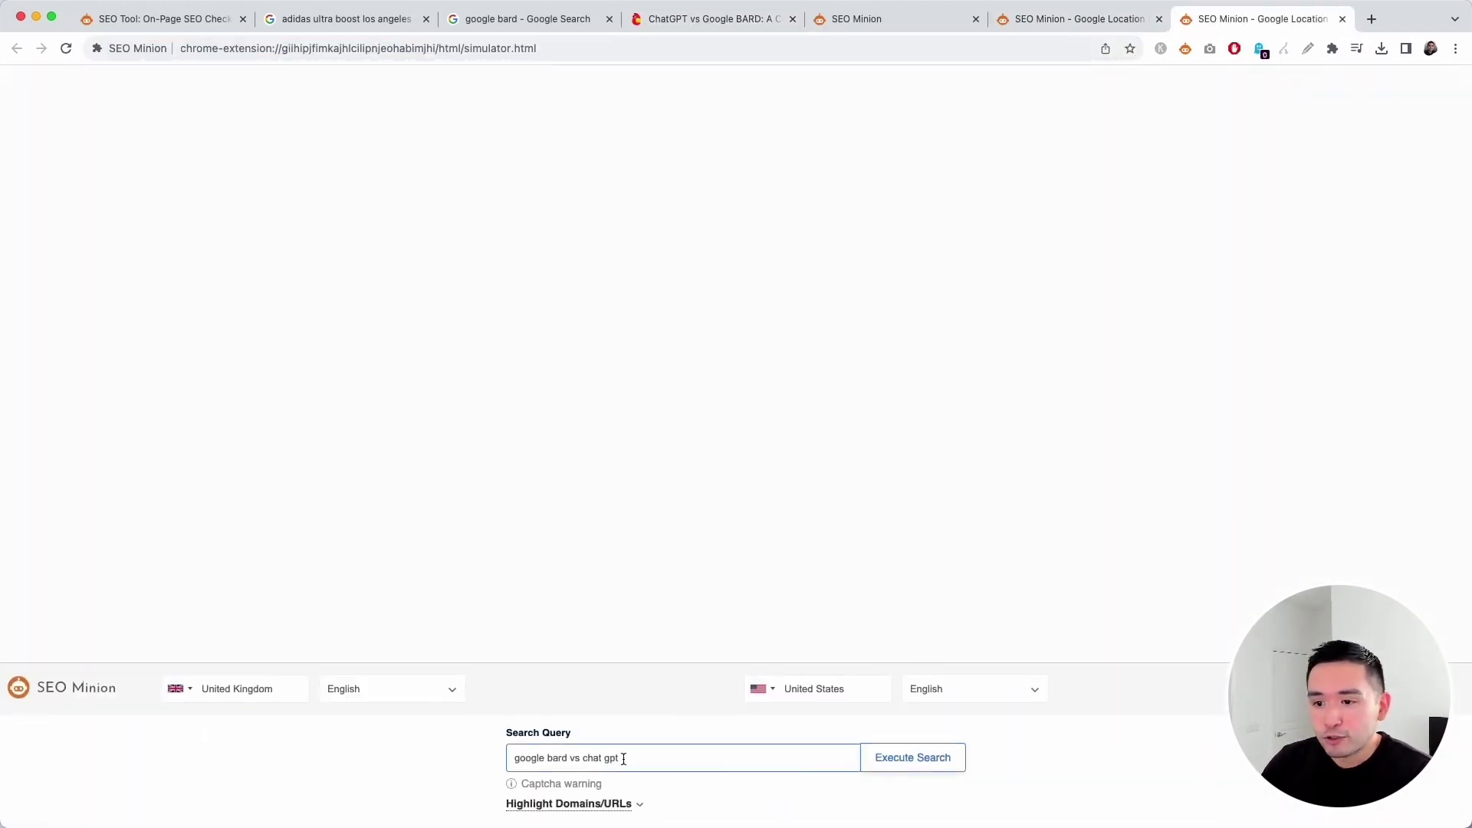
click(625, 805)
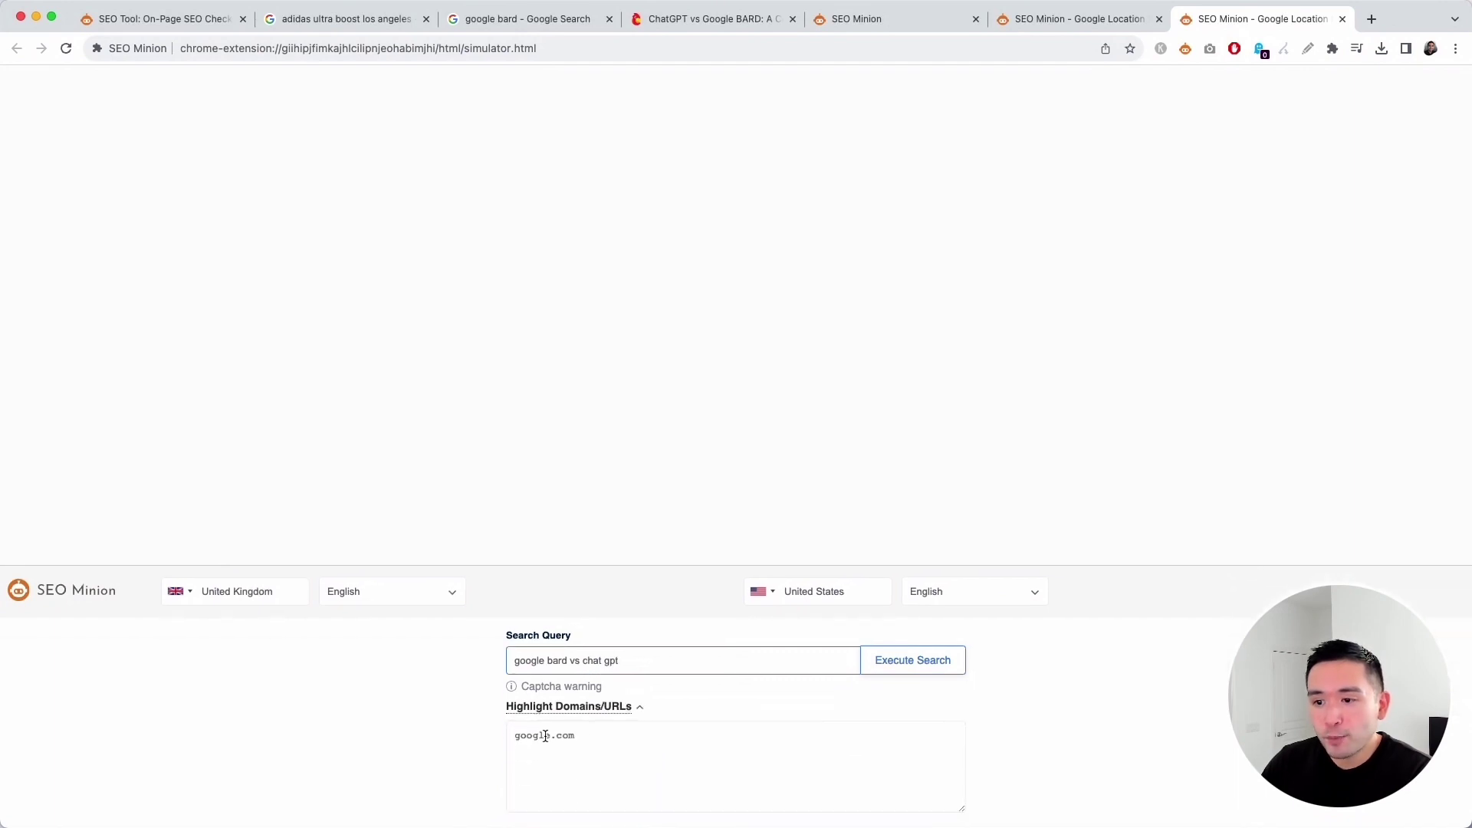
click(604, 734)
click(914, 661)
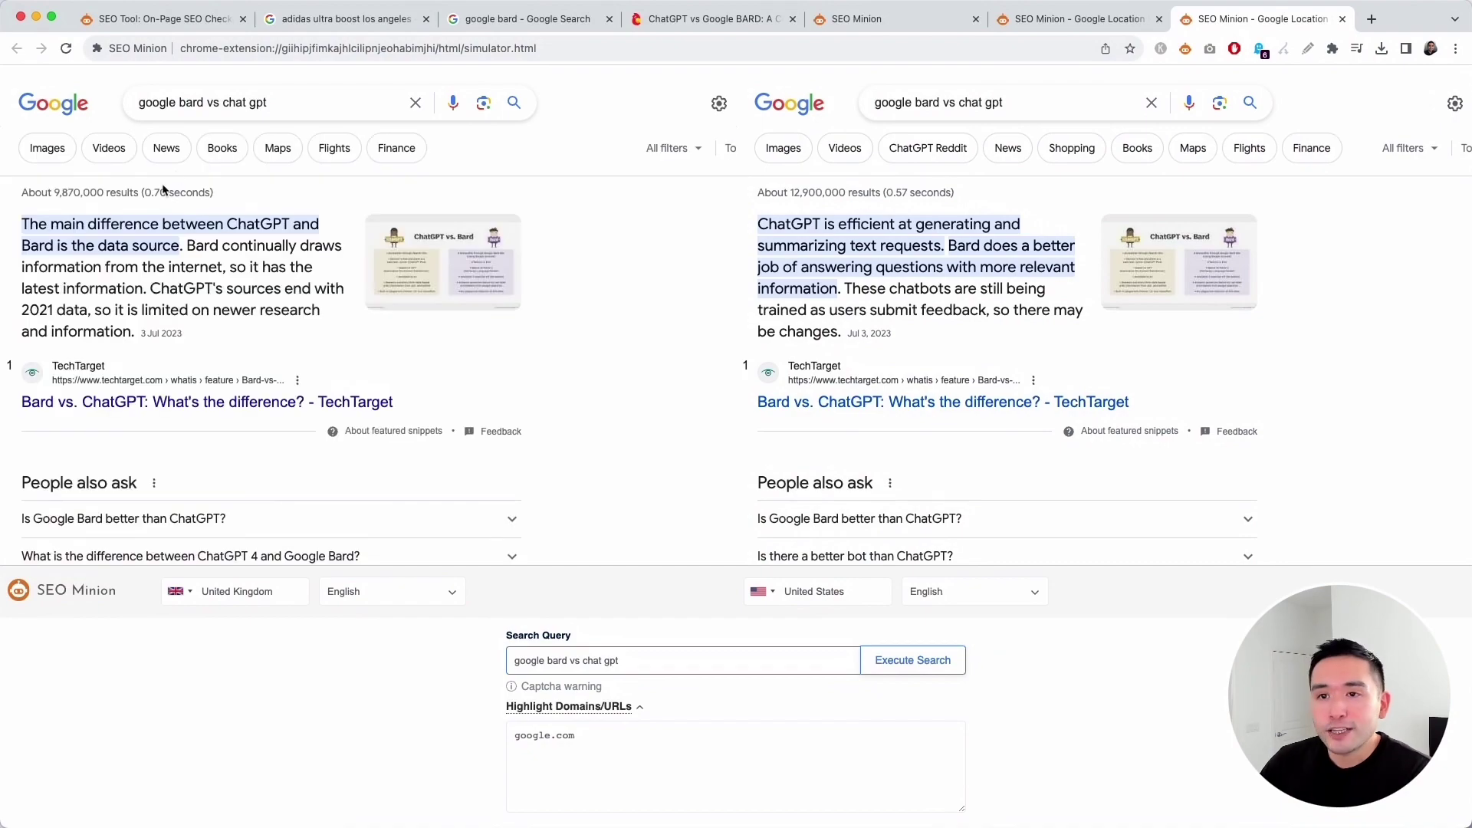
scroll(230, 230, down, 3)
scroll(258, 329, up, 3)
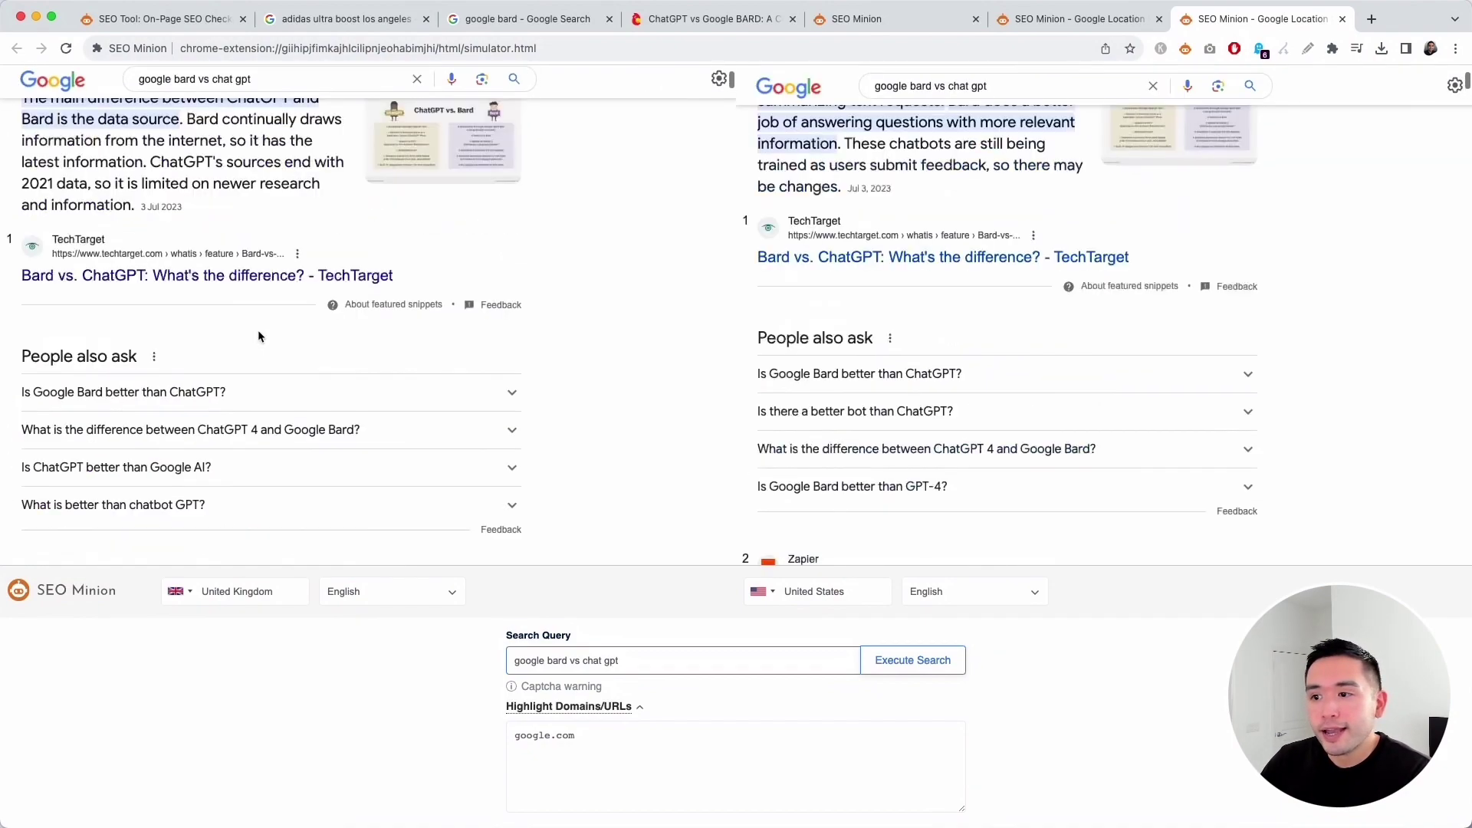
scroll(1053, 276, down, 10)
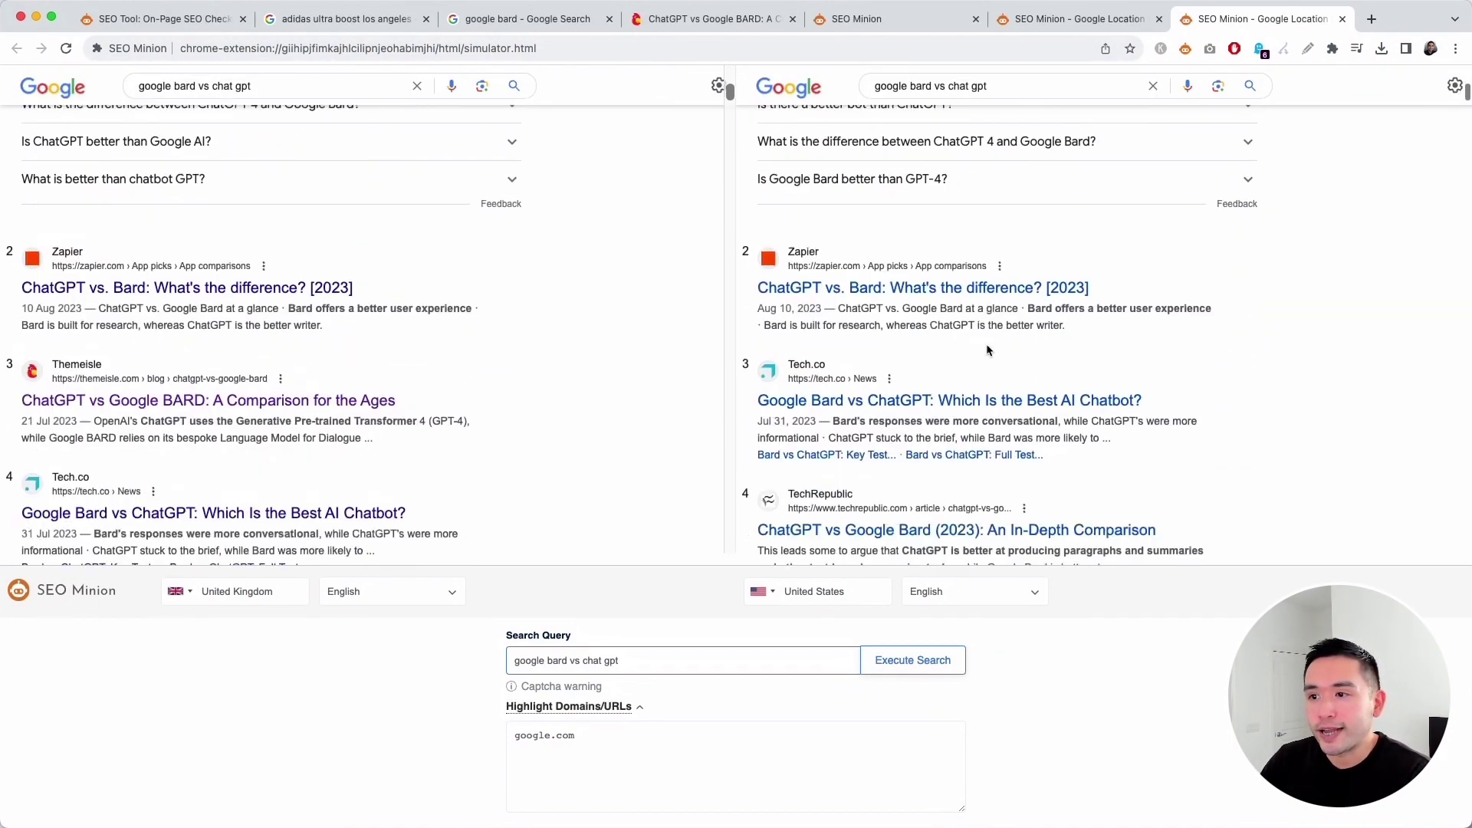
scroll(989, 350, up, 8)
Rerun the comparison highlighting tech.co, which ranks 4th in the UK and 3rd in the US
triple_click(544, 735)
text(tech.)
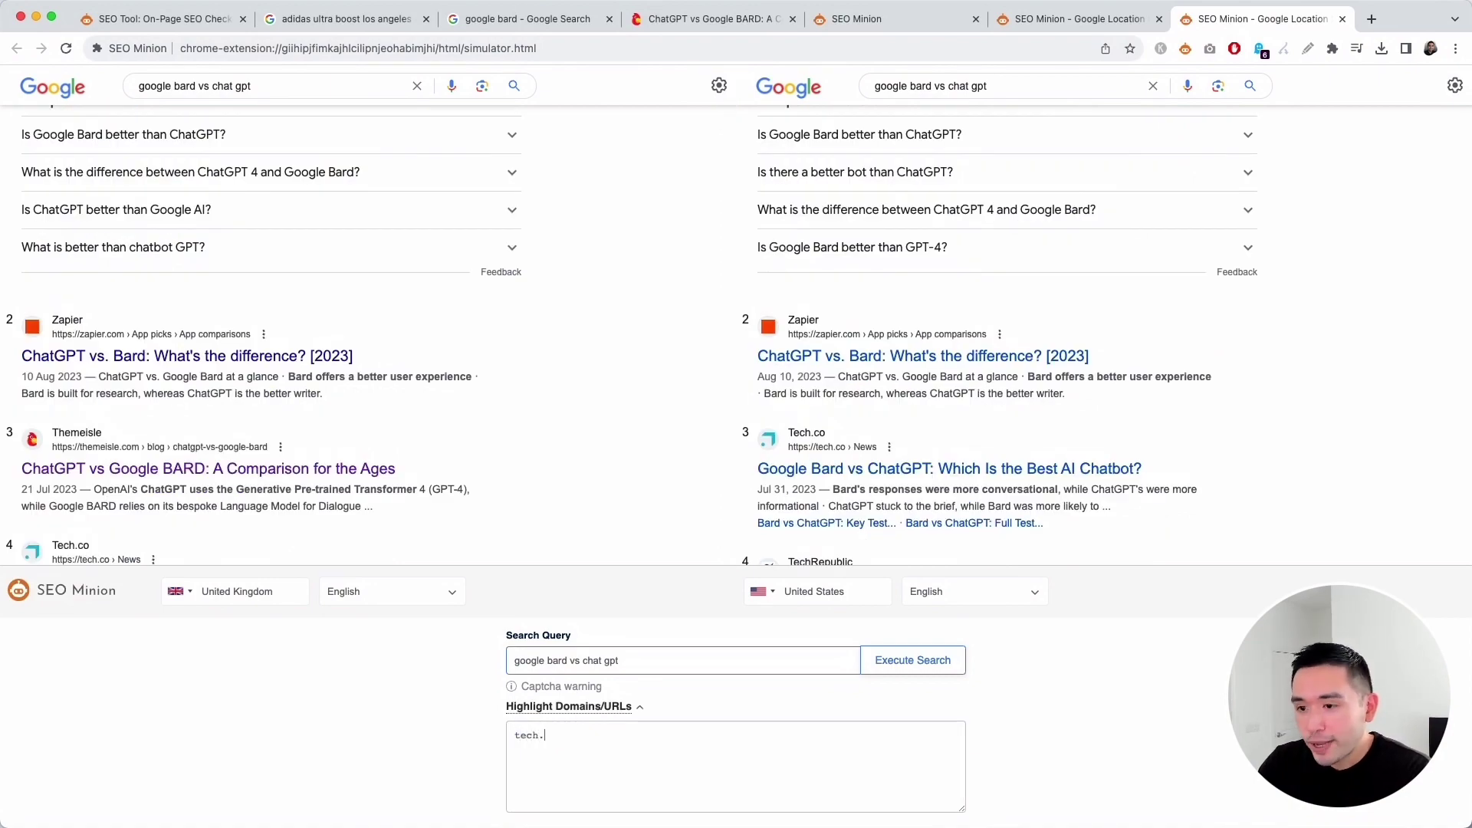
text(co)
click(926, 662)
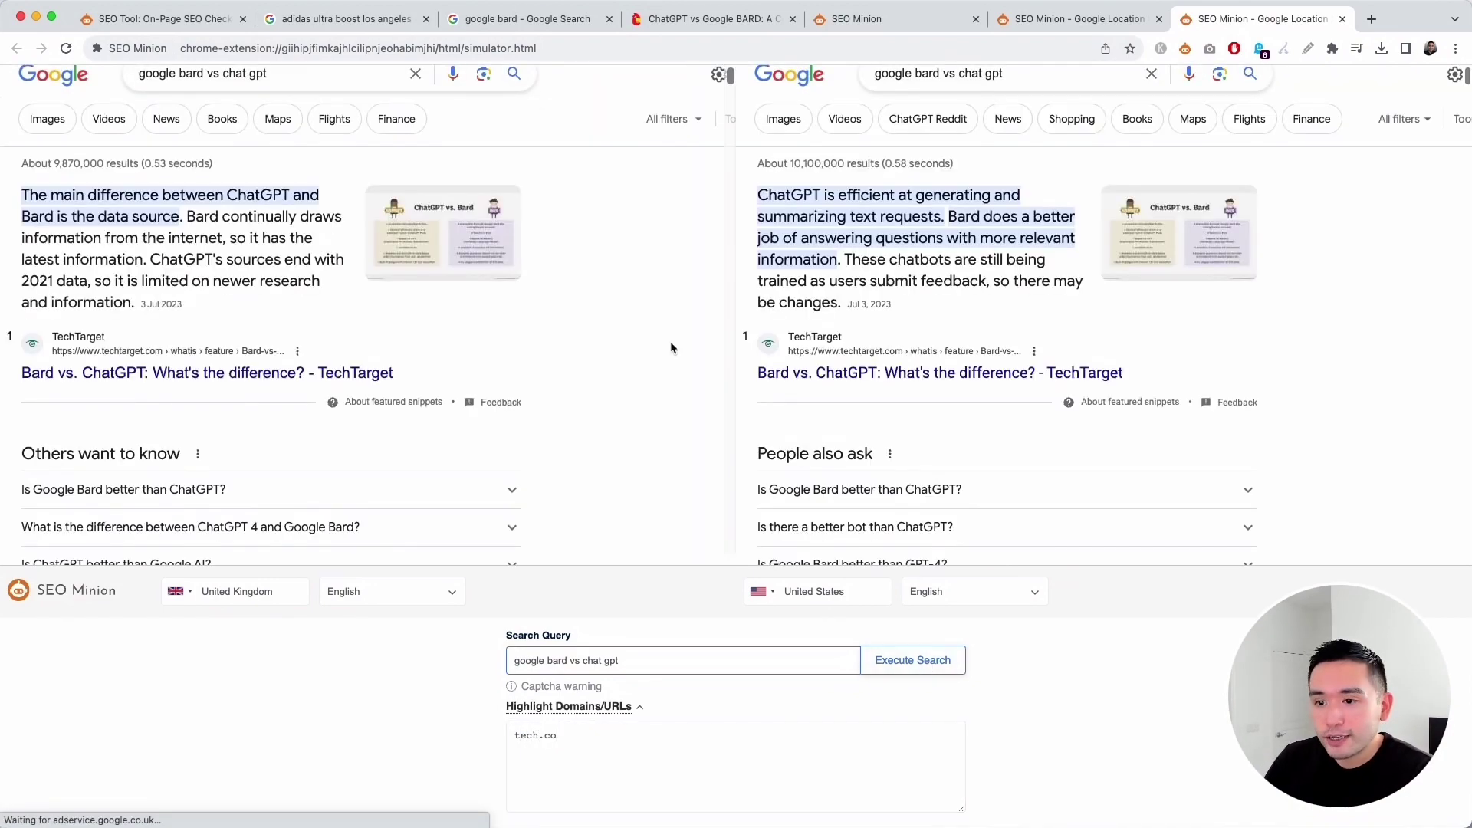
scroll(700, 536, down, 5)
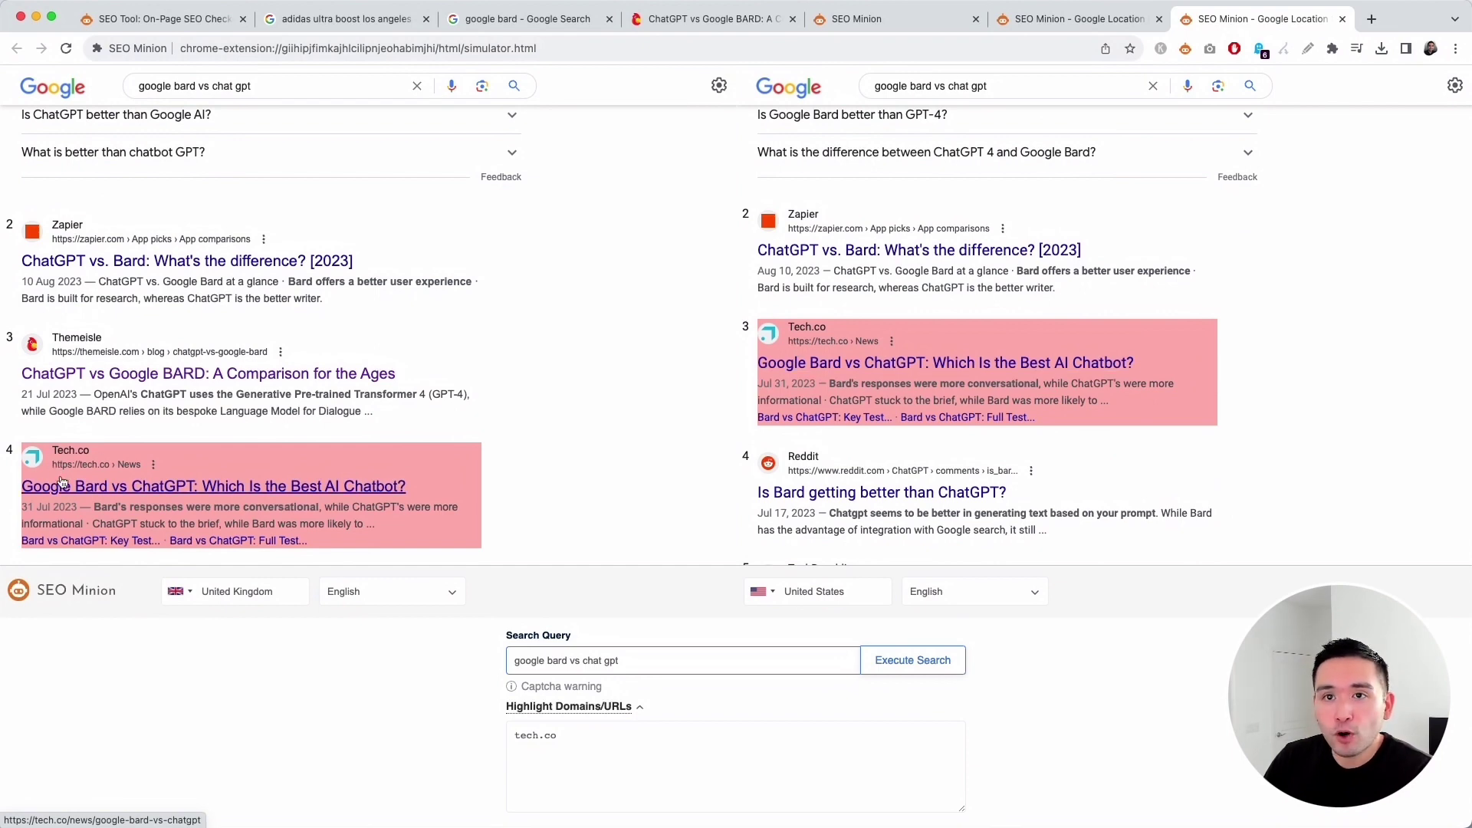
scroll(851, 374, down, 2)
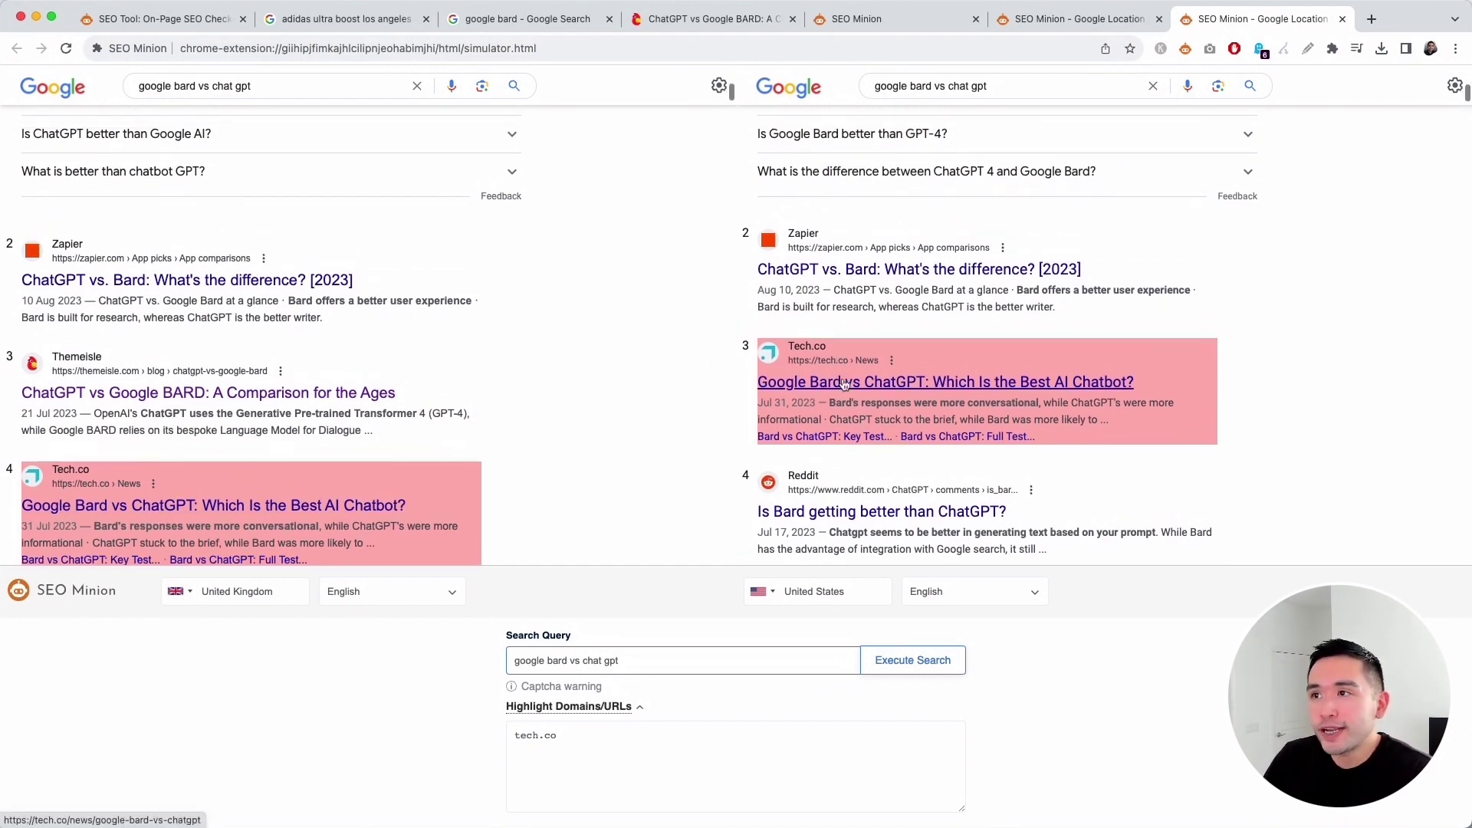
scroll(852, 372, up, 2)
key(super+4)
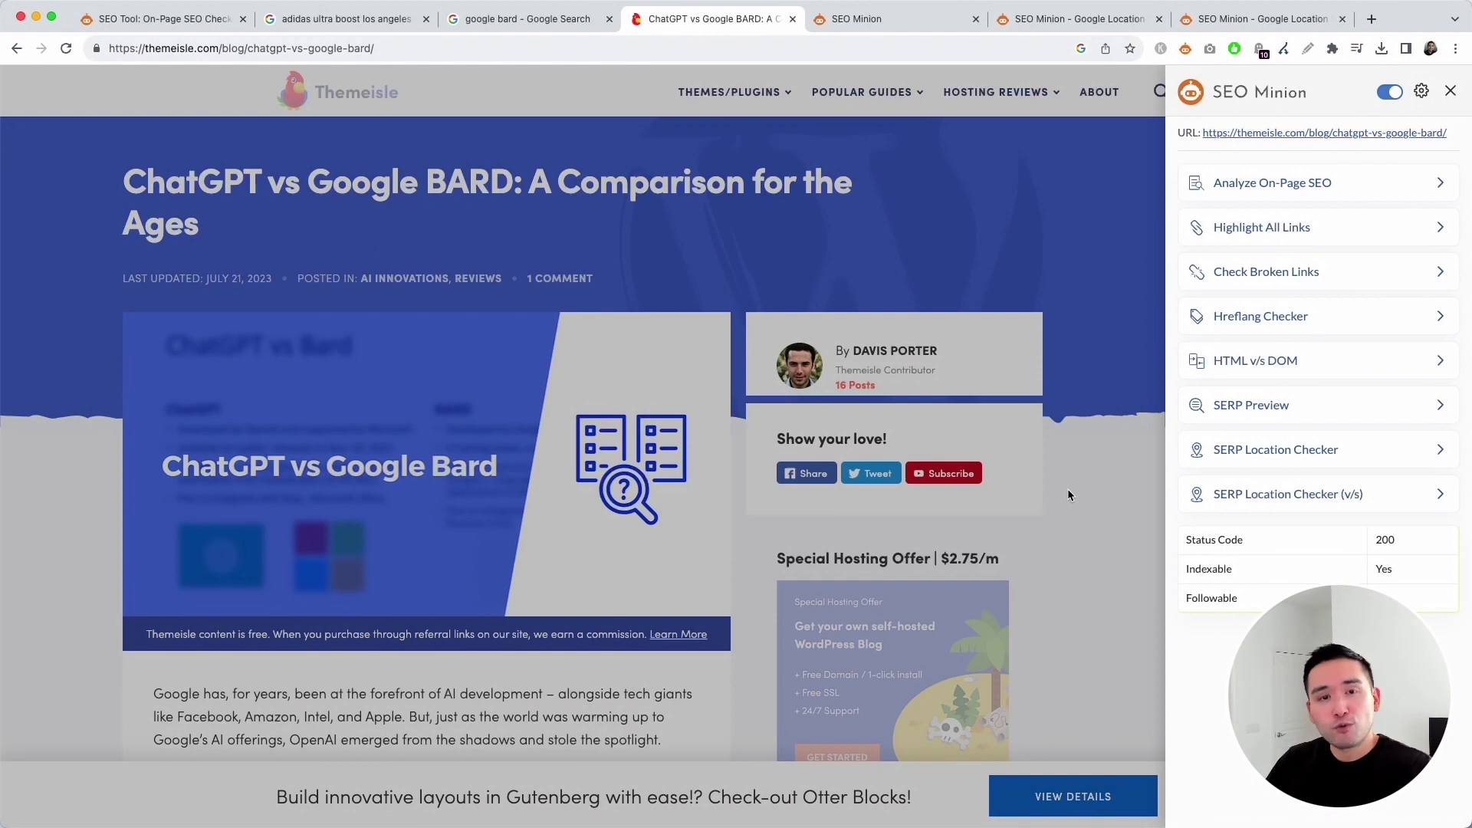